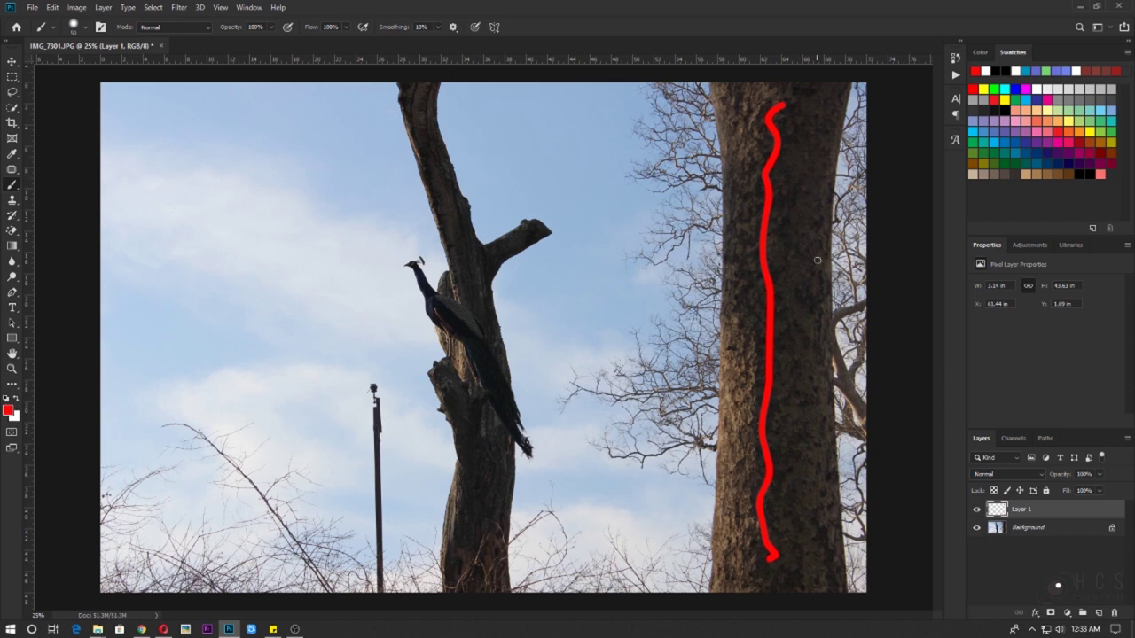
Step: Paint red strokes down the left trunk, loop around the pole, and run one over the peacock
{"action": "mouse_move", "coordinate": [420, 94]}
{"action": "left_mouse_down"}
{"action": "mouse_move", "coordinate": [447, 251]}
{"action": "mouse_move", "coordinate": [479, 308]}
{"action": "left_mouse_up"}
{"action": "left_click_drag", "start_coordinate": [478, 429], "coordinate": [474, 578]}
{"action": "mouse_move", "coordinate": [366, 349]}
{"action": "left_mouse_down"}
{"action": "mouse_move", "coordinate": [327, 382]}
{"action": "mouse_move", "coordinate": [362, 622]}
{"action": "mouse_move", "coordinate": [426, 533]}
{"action": "mouse_move", "coordinate": [375, 349]}
{"action": "mouse_move", "coordinate": [285, 360]}
{"action": "left_mouse_up"}
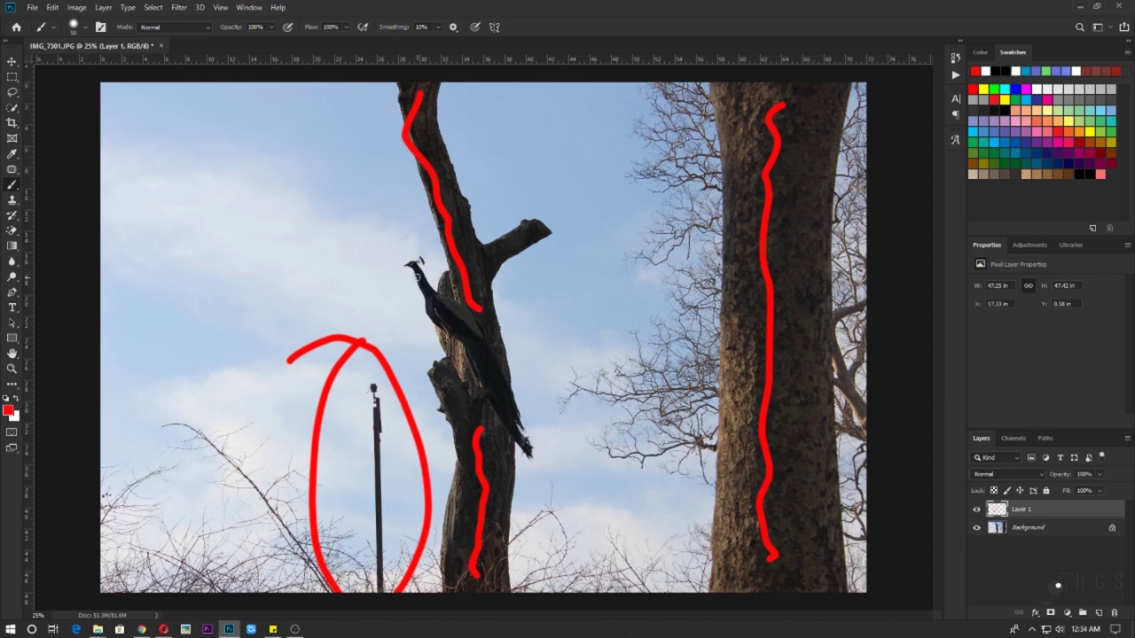
{"action": "left_click_drag", "start_coordinate": [416, 274], "coordinate": [501, 400]}
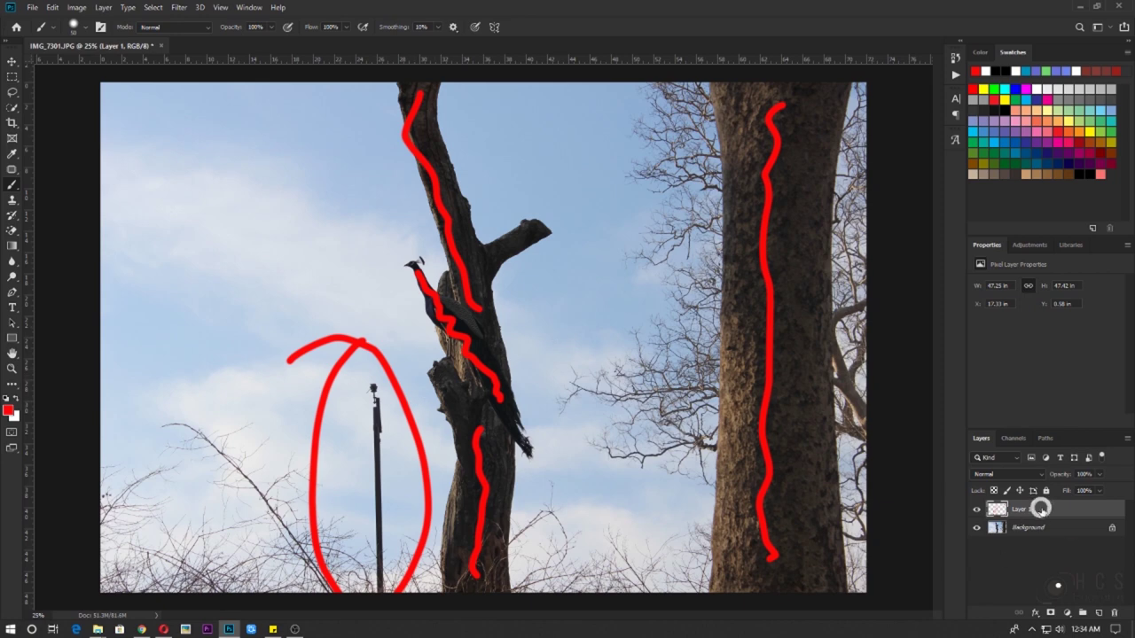
Step: Delete the red-stroke layer and unlock the Background into Layer 0
{"action": "key", "text": "Delete"}
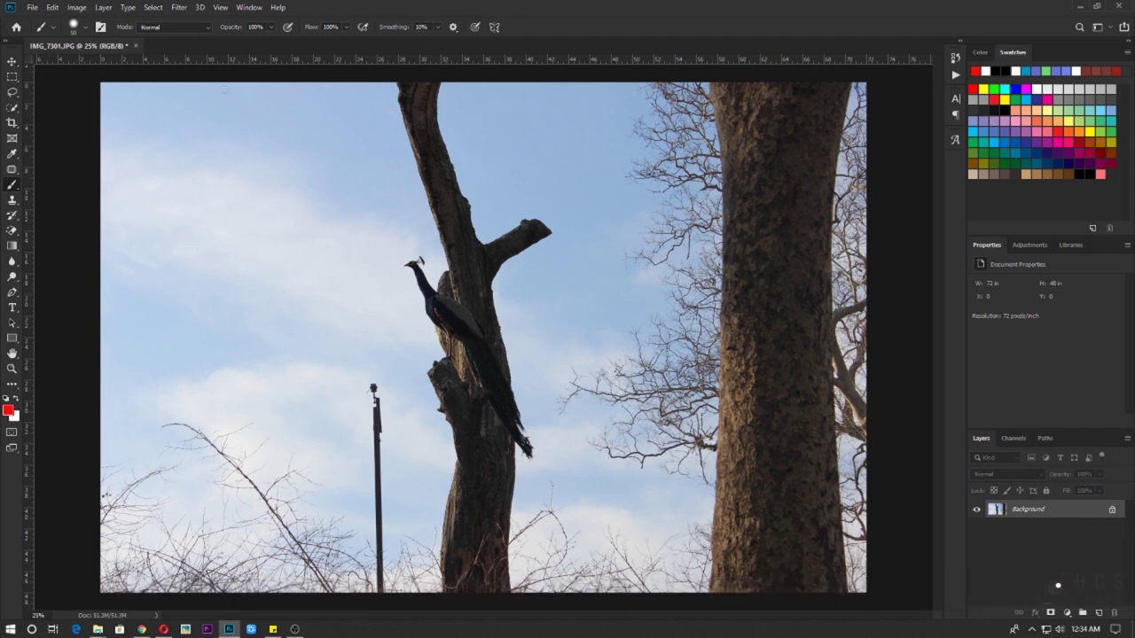
{"action": "right_click", "coordinate": [1066, 513]}
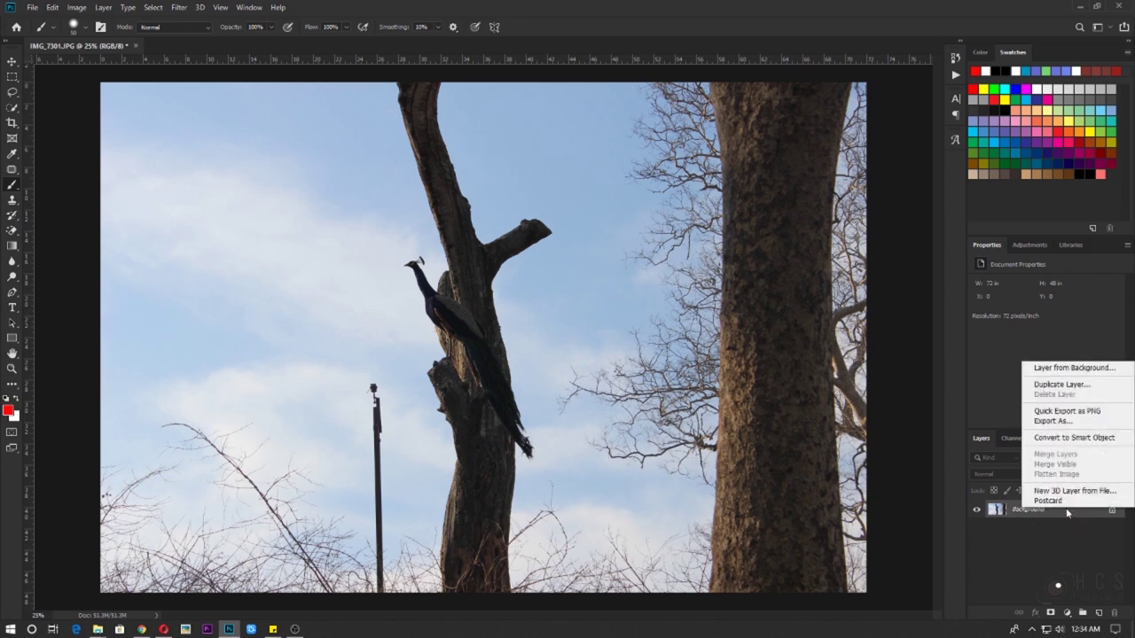
{"action": "left_click", "coordinate": [1061, 511]}
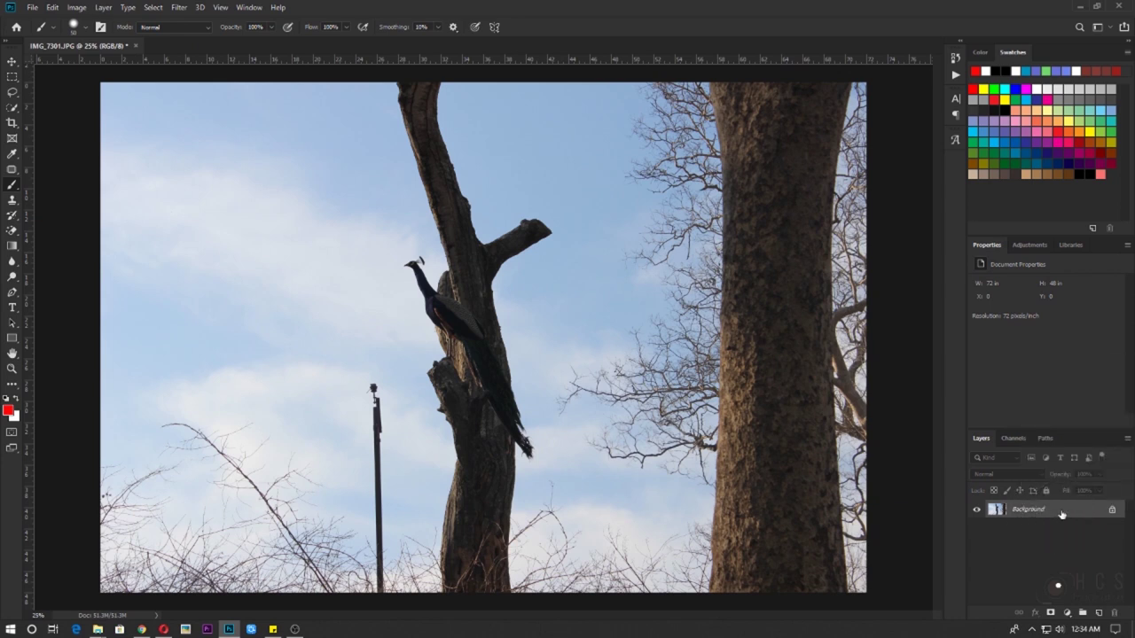
{"action": "right_click", "coordinate": [1061, 513]}
{"action": "left_click", "coordinate": [1060, 510]}
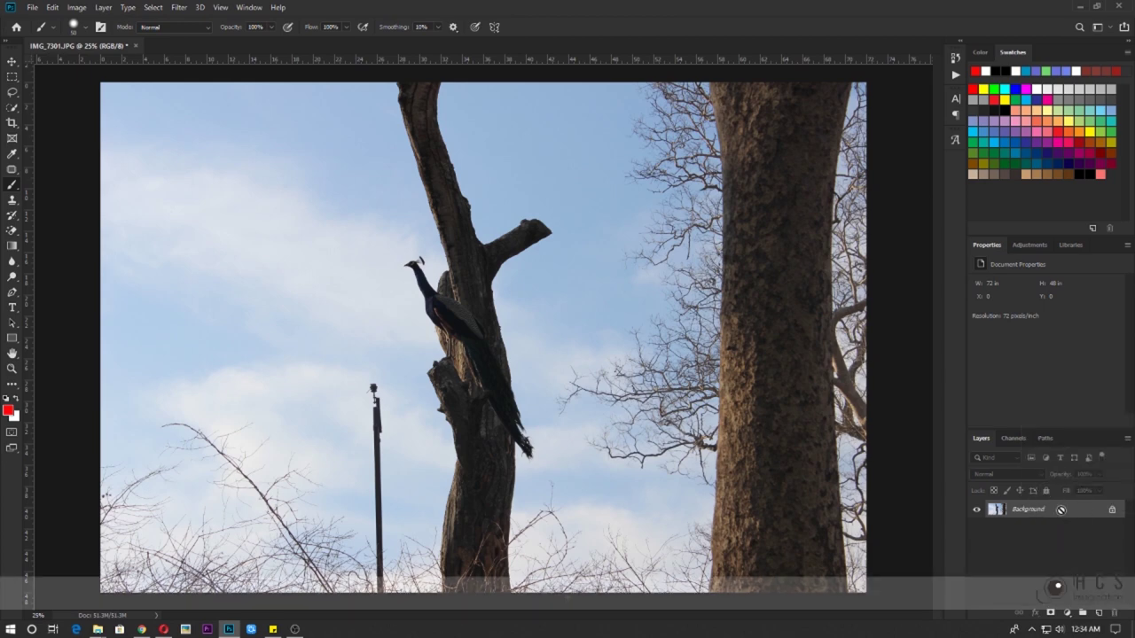
{"action": "double_click", "coordinate": [1061, 512], "text": "ctrl+alt"}
Step: Convert Layer 0 to a smart object, then rasterize it back to pixels
{"action": "right_click", "coordinate": [1044, 510]}
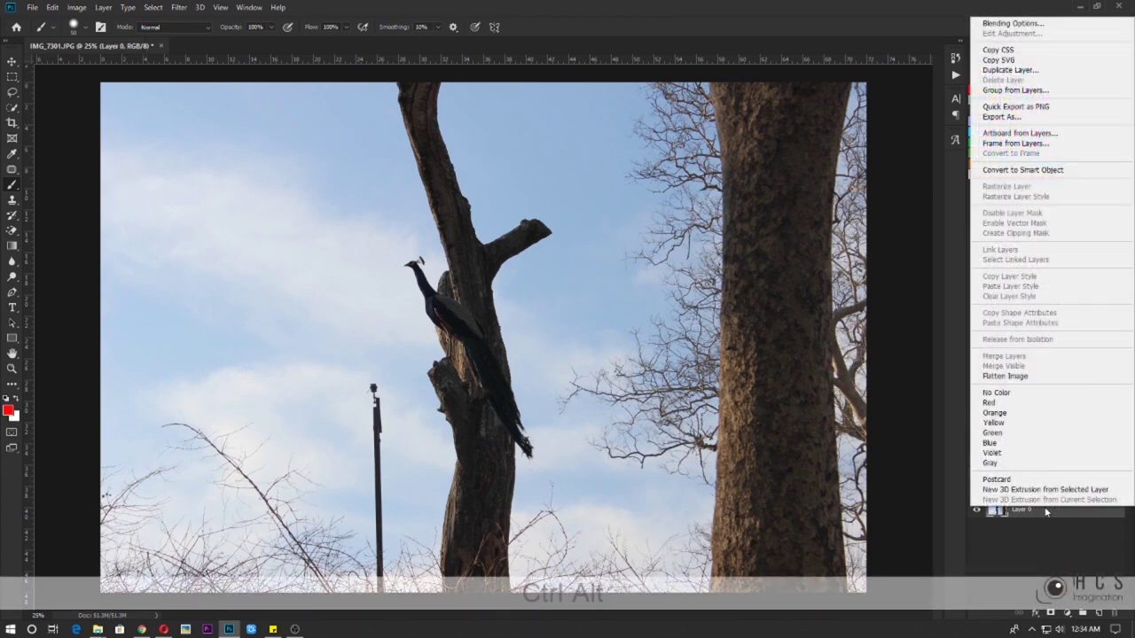
{"action": "left_click", "coordinate": [1044, 509]}
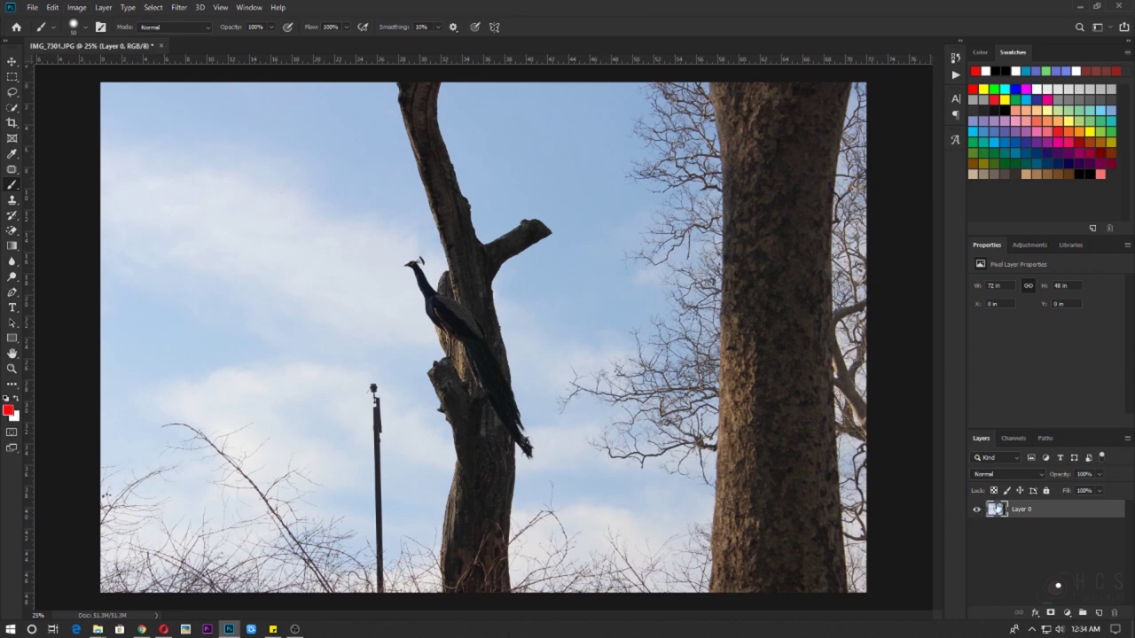
{"action": "right_click", "coordinate": [1039, 512]}
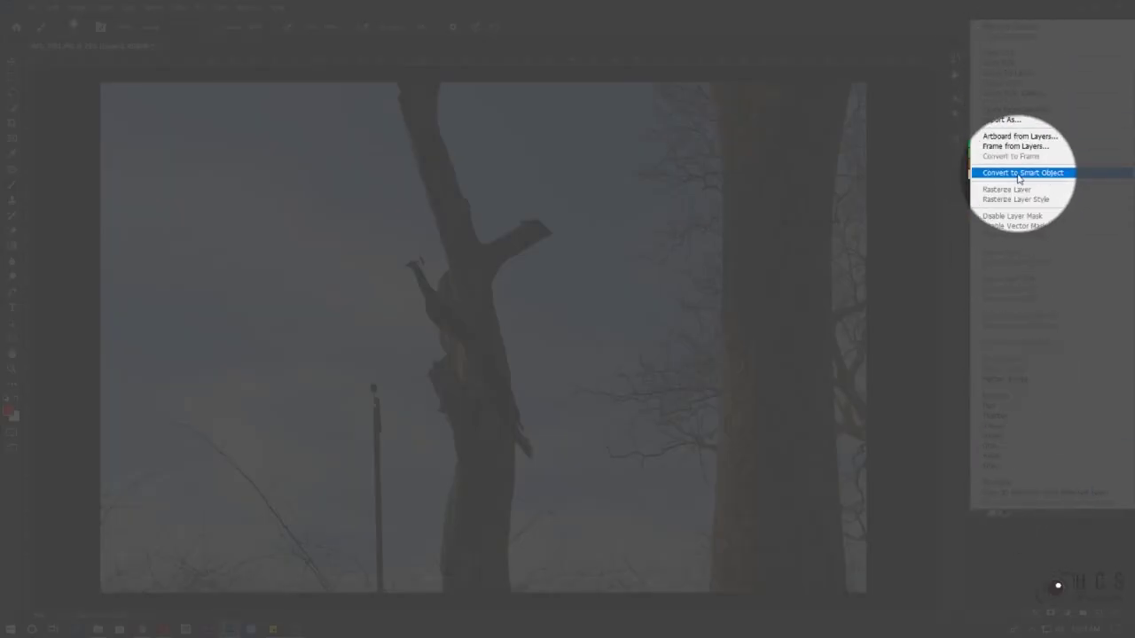
{"action": "left_click", "coordinate": [1016, 175]}
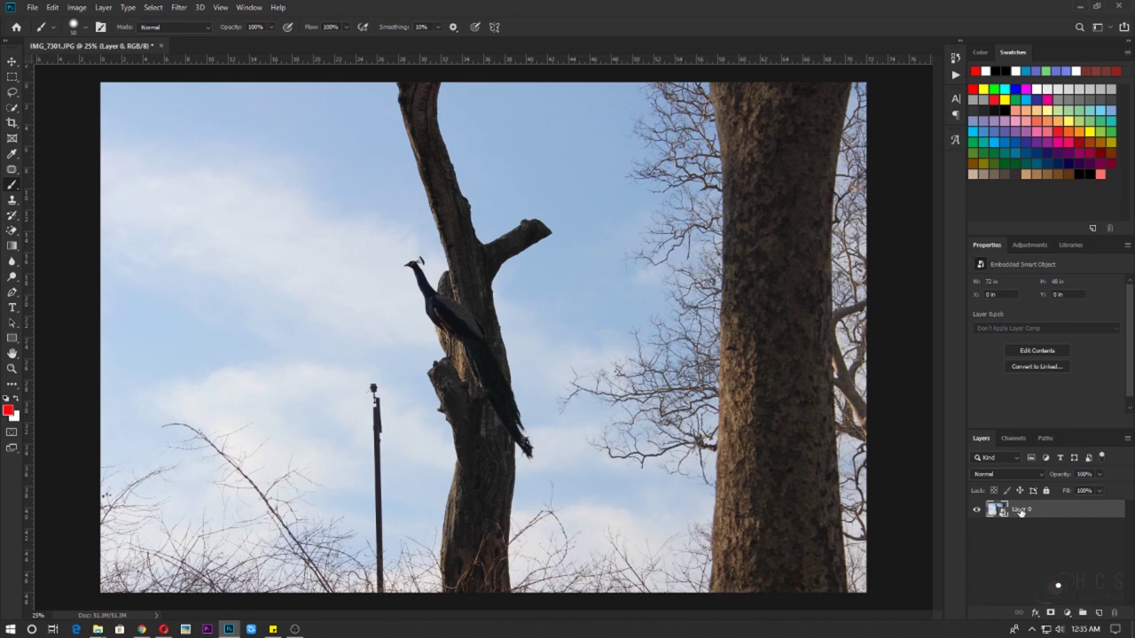
{"action": "right_click", "coordinate": [1020, 511]}
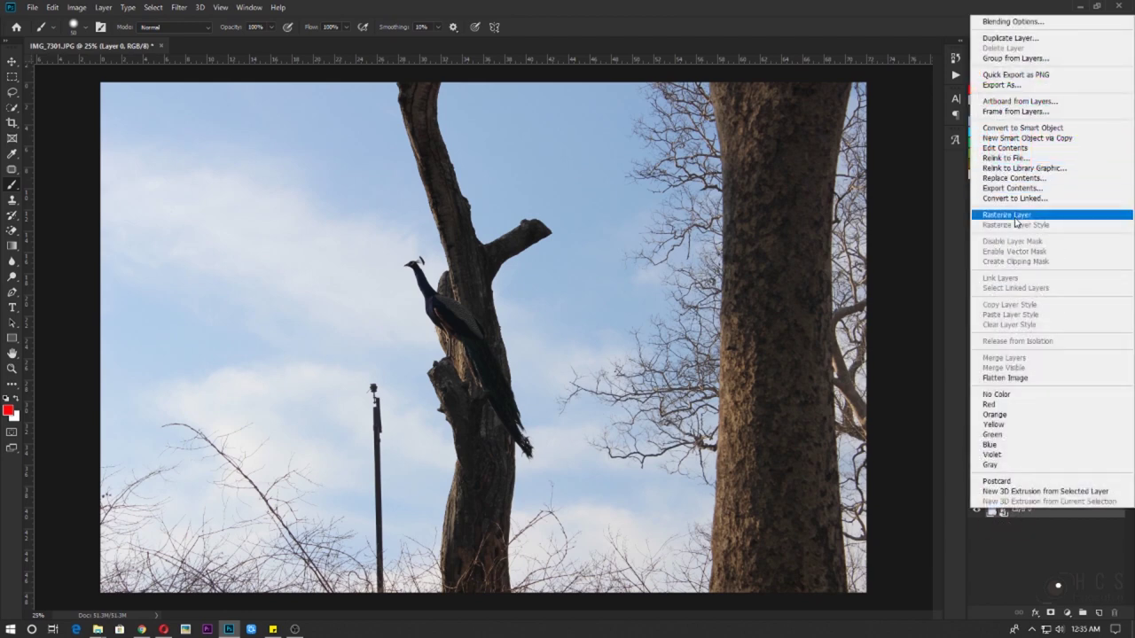
{"action": "left_click", "coordinate": [1015, 218]}
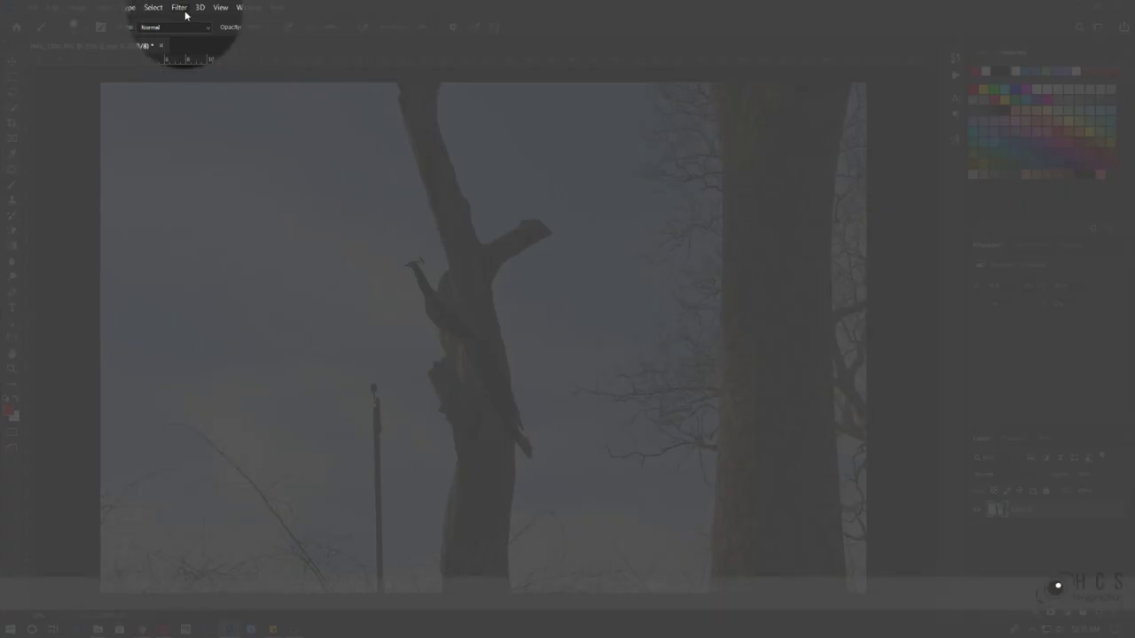
Step: Convert Layer 0 for Smart Filters, confirming the smart object conversion
{"action": "left_click", "coordinate": [183, 8]}
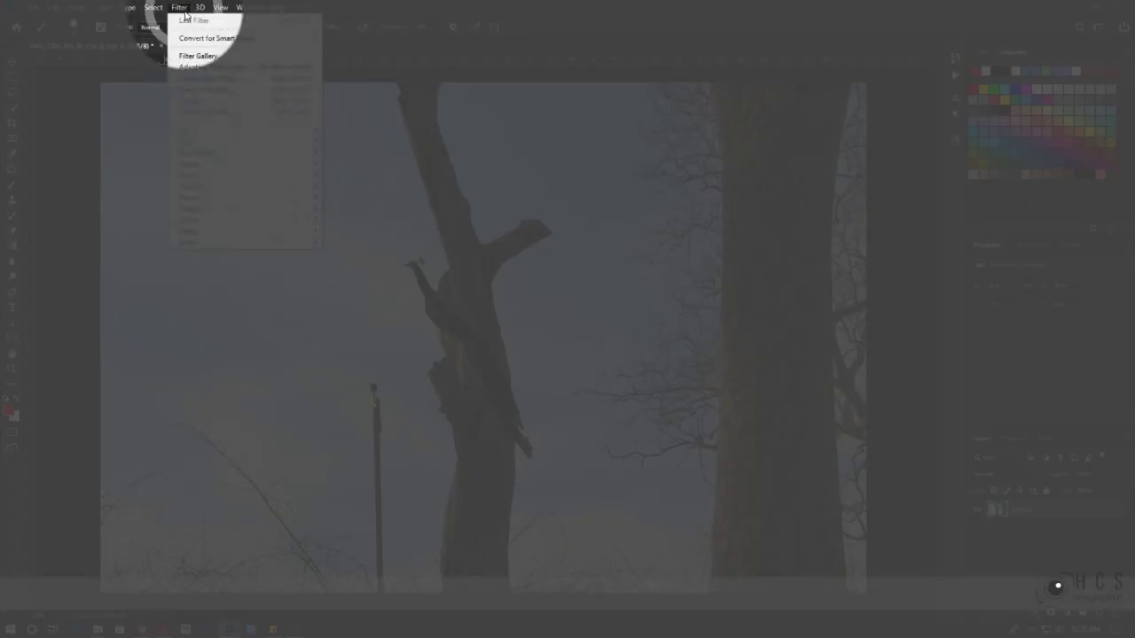
{"action": "left_click", "coordinate": [213, 39]}
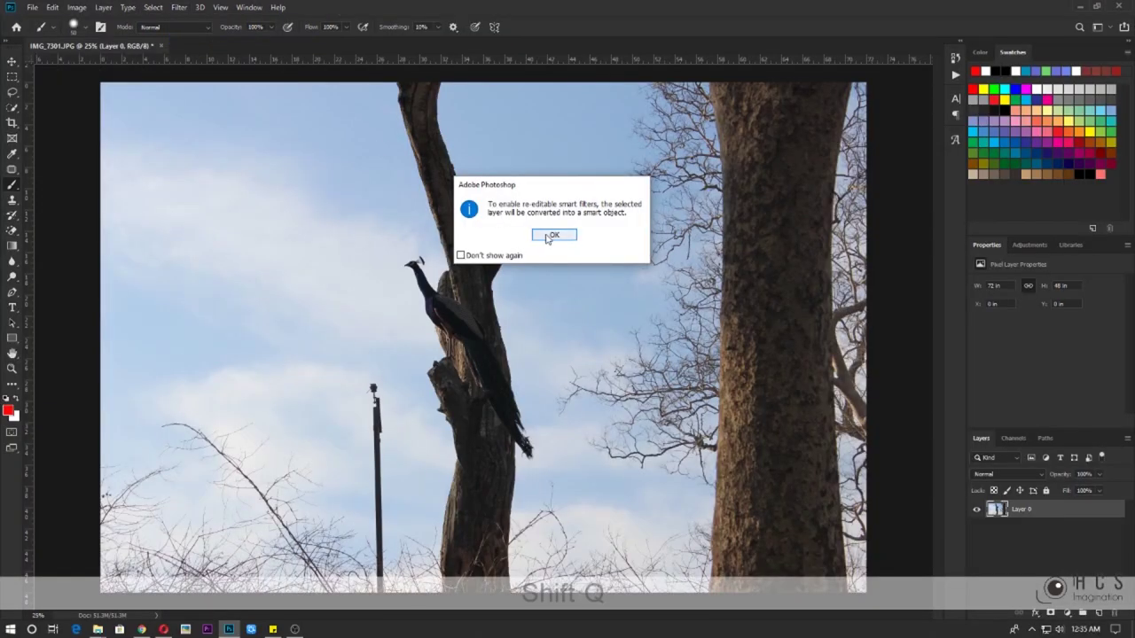
{"action": "left_click", "coordinate": [547, 237]}
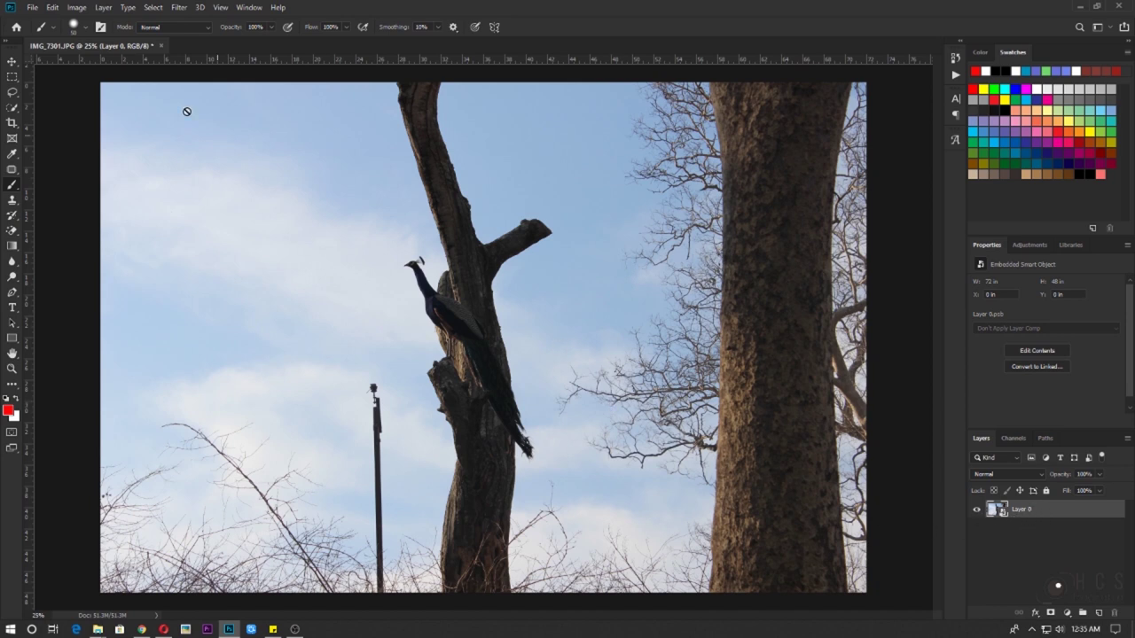
{"action": "left_click", "coordinate": [12, 61]}
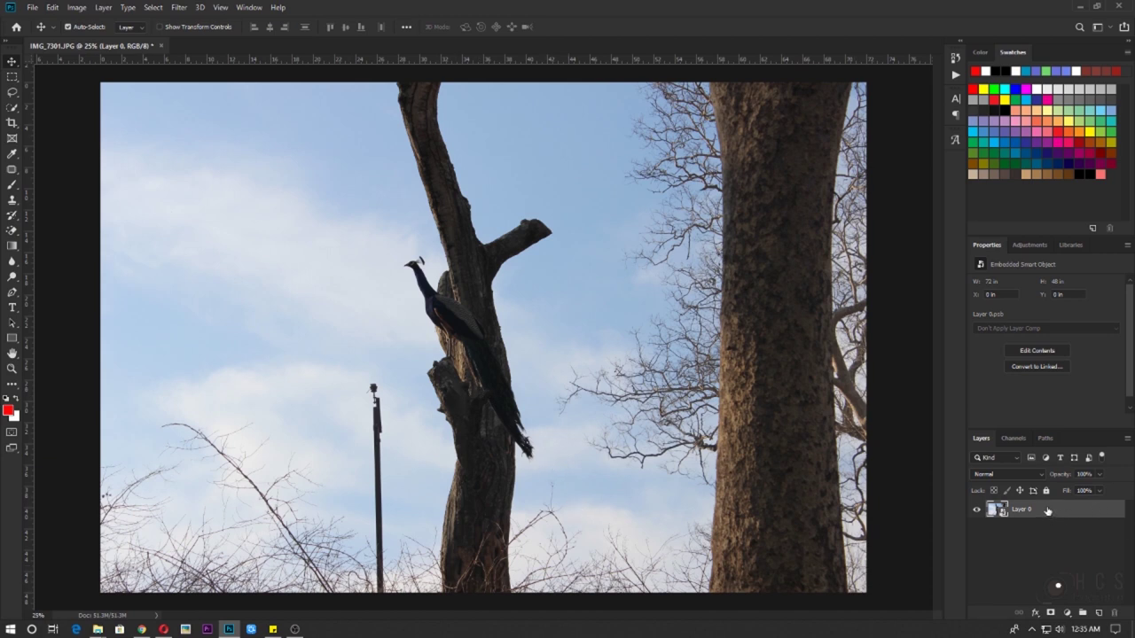
Step: Duplicate Layer 0 with Ctrl+J, hide the original, and open the Camera Raw Filter on the copy
{"action": "key", "text": "ctrl+j"}
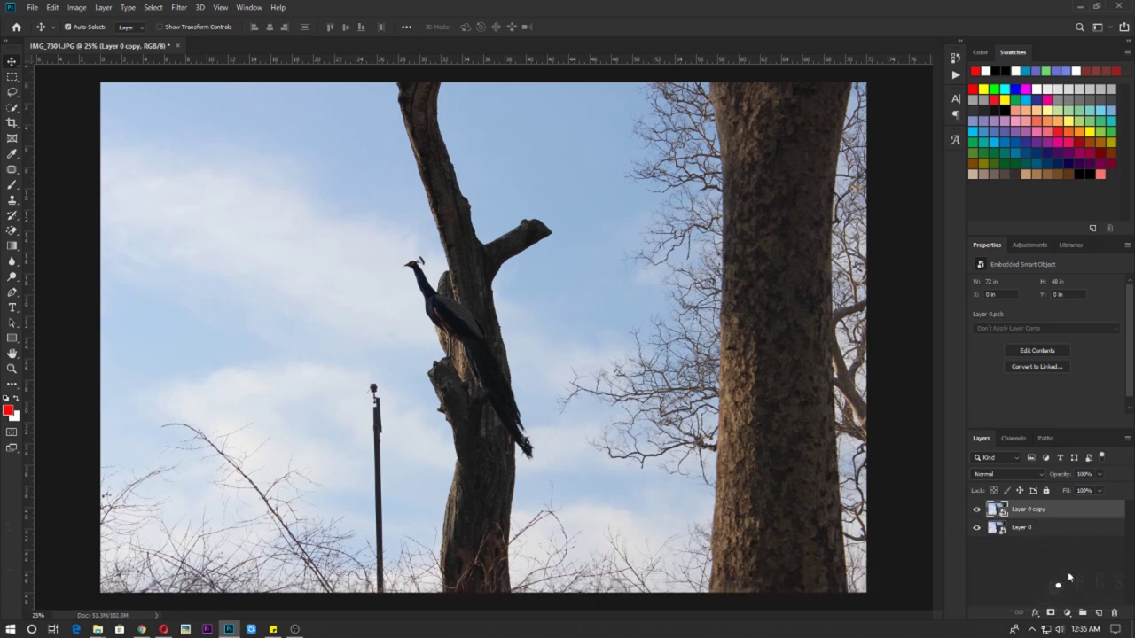
{"action": "left_click", "coordinate": [977, 527]}
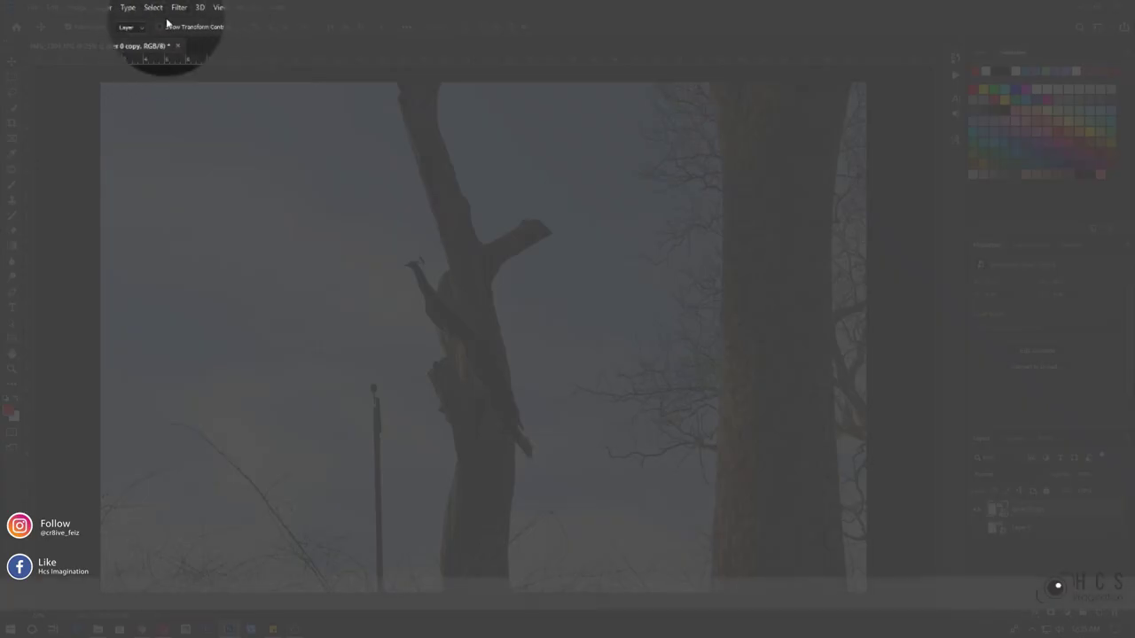
{"action": "left_click", "coordinate": [179, 7]}
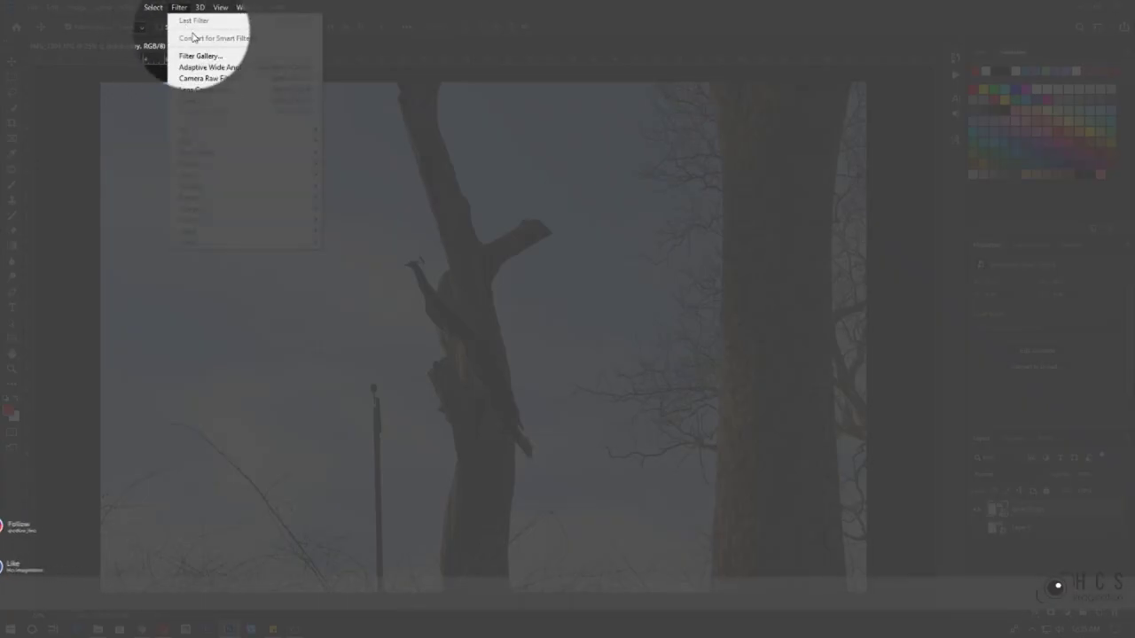
{"action": "left_click", "coordinate": [221, 79]}
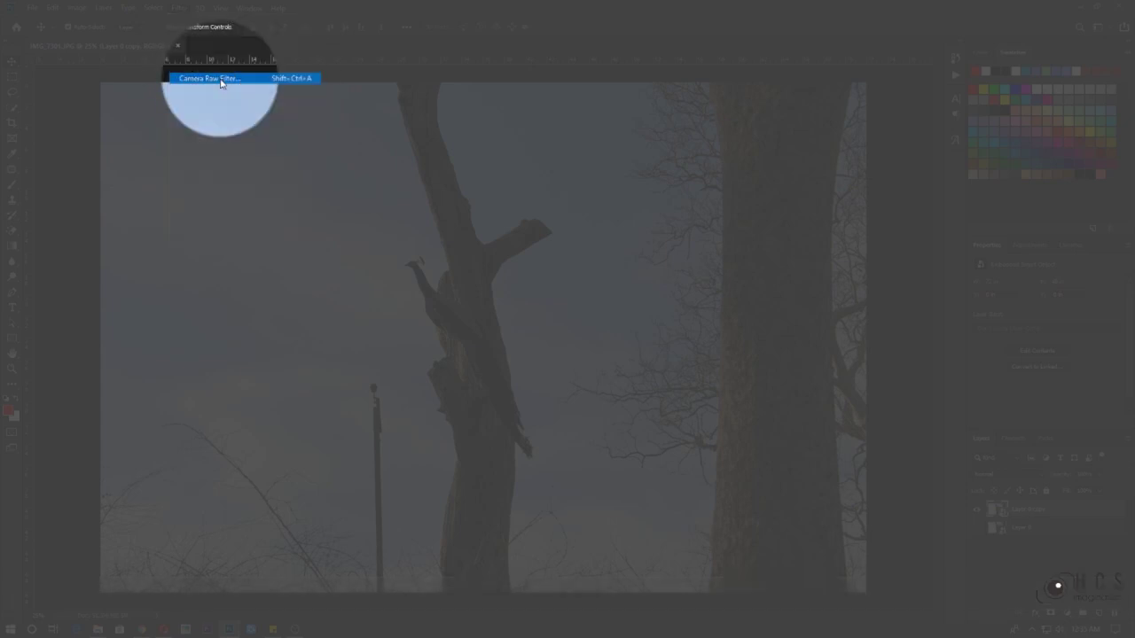
{"action": "key", "text": "shift+q"}
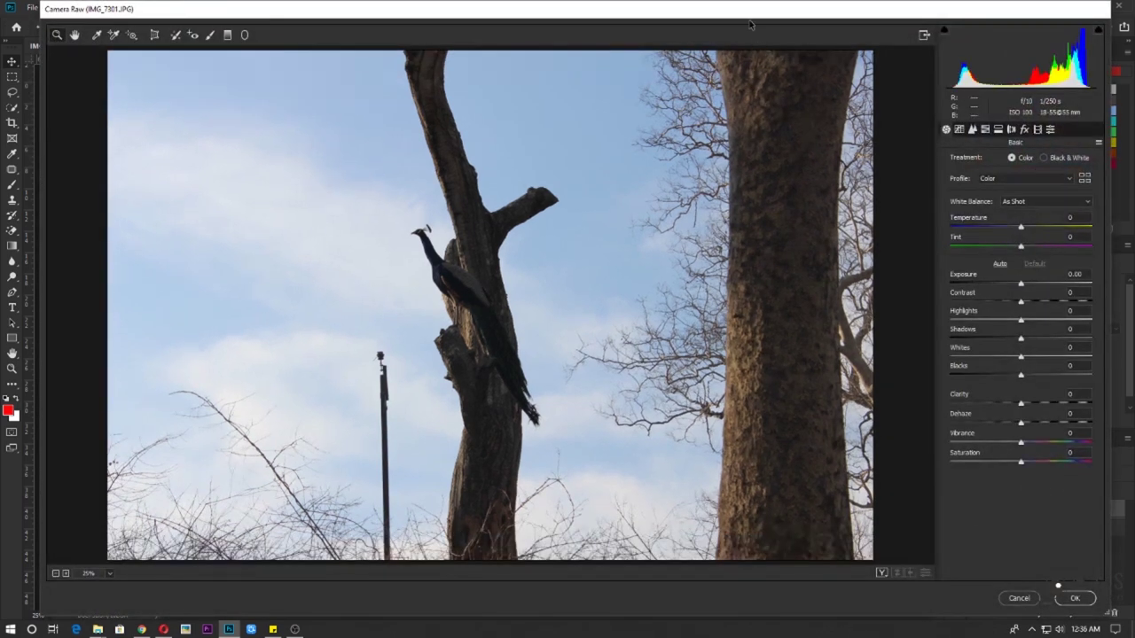
Step: Drag the Basic sliders to Exposure +0.55, Contrast +10, Highlights -70, Shadows +35, Whites +13, Blacks +27
{"action": "left_click_drag", "start_coordinate": [752, 11], "coordinate": [722, 30]}
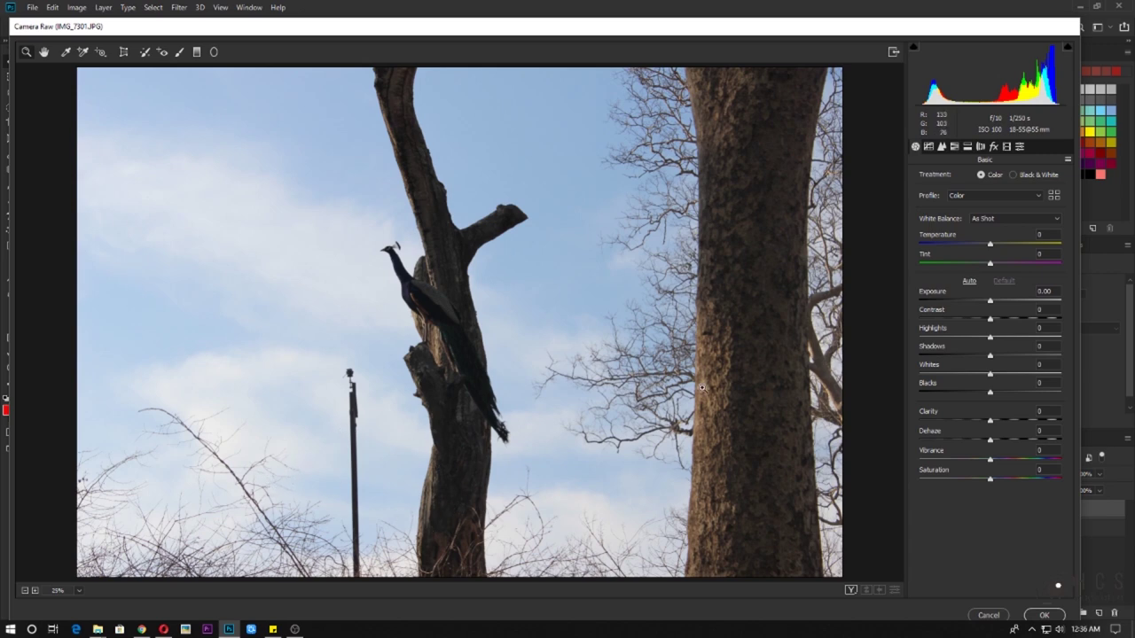
{"action": "left_click", "coordinate": [992, 305]}
{"action": "left_click_drag", "start_coordinate": [992, 305], "coordinate": [994, 304]}
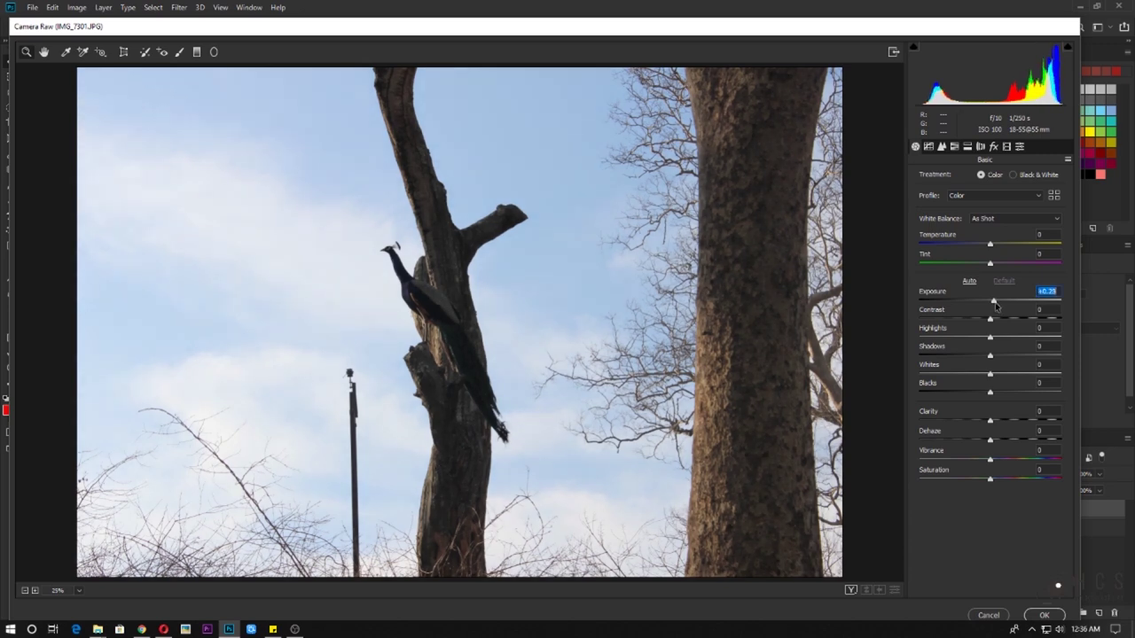
{"action": "left_click_drag", "start_coordinate": [995, 305], "coordinate": [996, 321]}
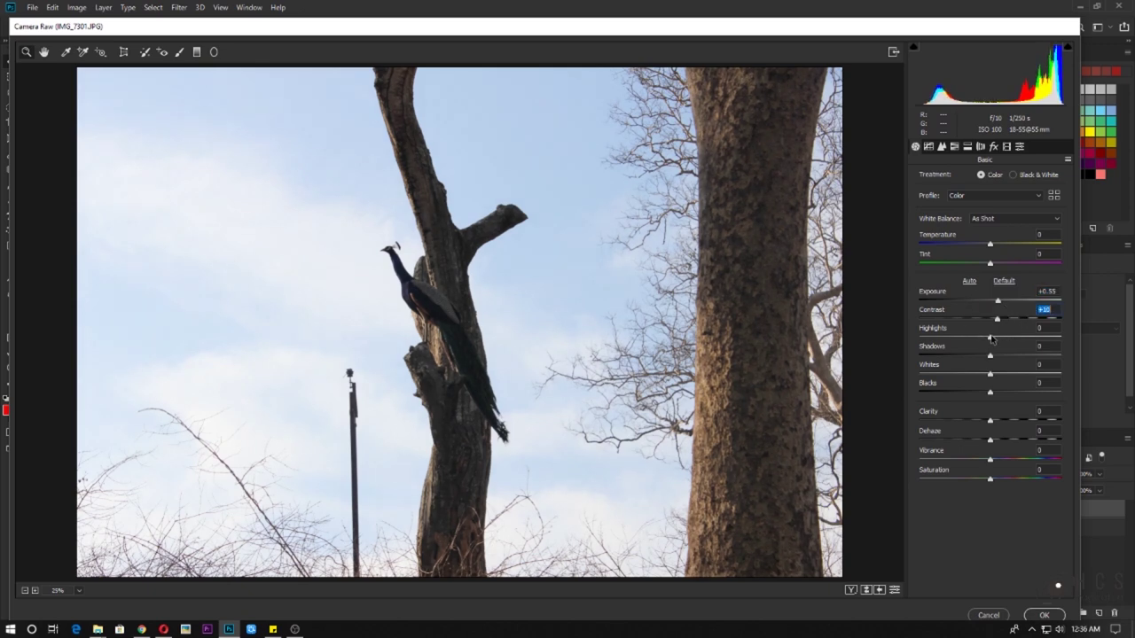
{"action": "left_click_drag", "start_coordinate": [990, 338], "coordinate": [940, 338]}
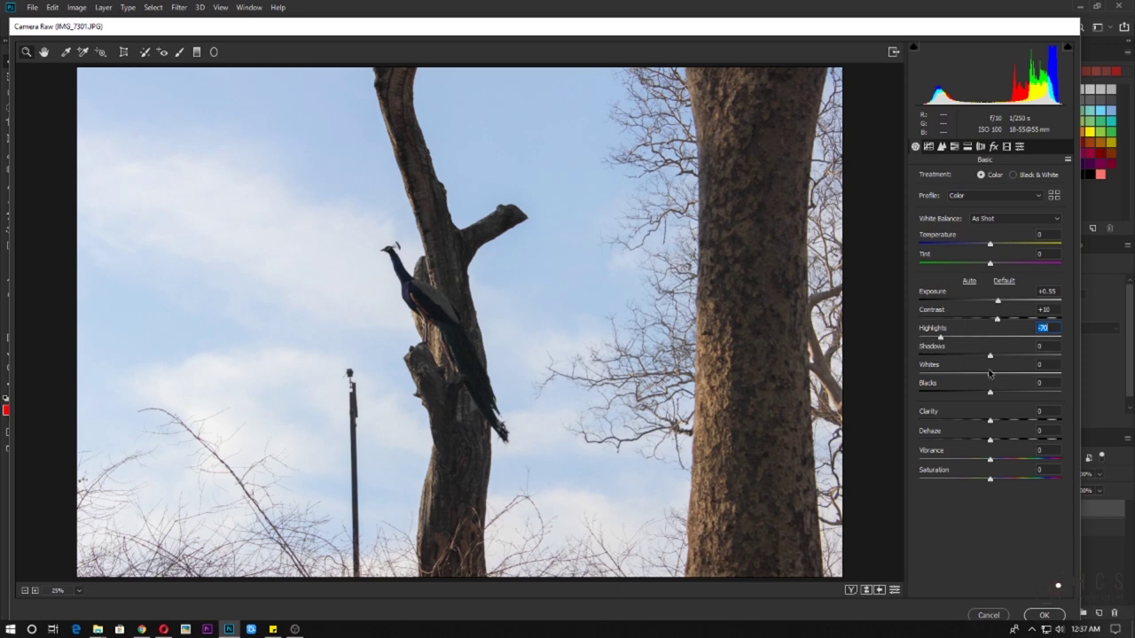
{"action": "left_click_drag", "start_coordinate": [990, 362], "coordinate": [1021, 363]}
{"action": "left_click_drag", "start_coordinate": [1009, 361], "coordinate": [1016, 361]}
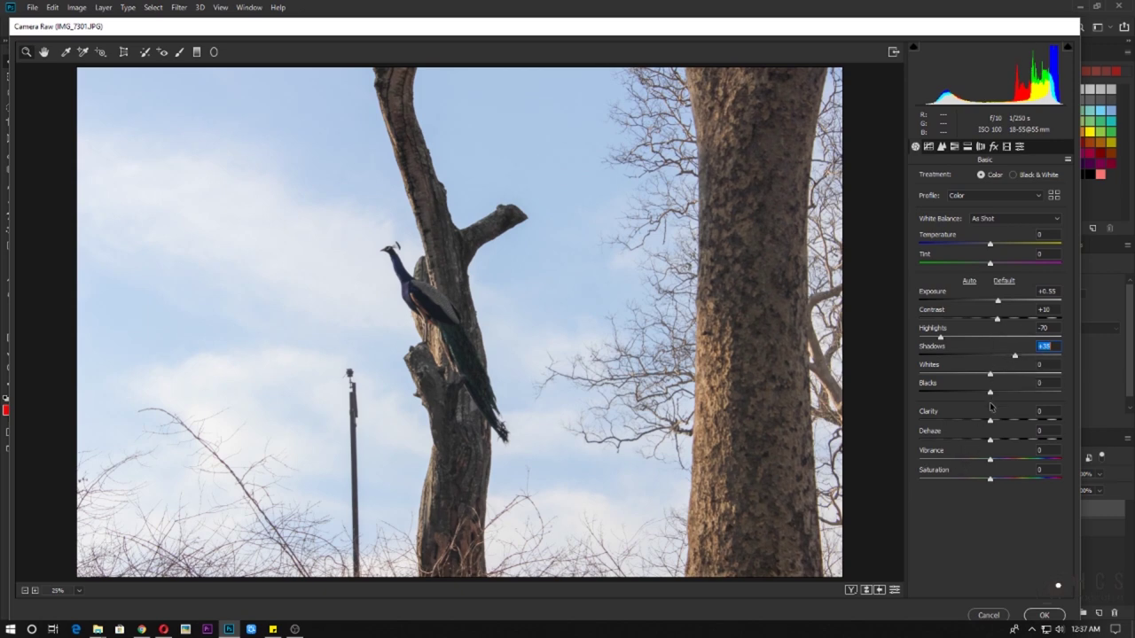
{"action": "left_click_drag", "start_coordinate": [992, 377], "coordinate": [1008, 400]}
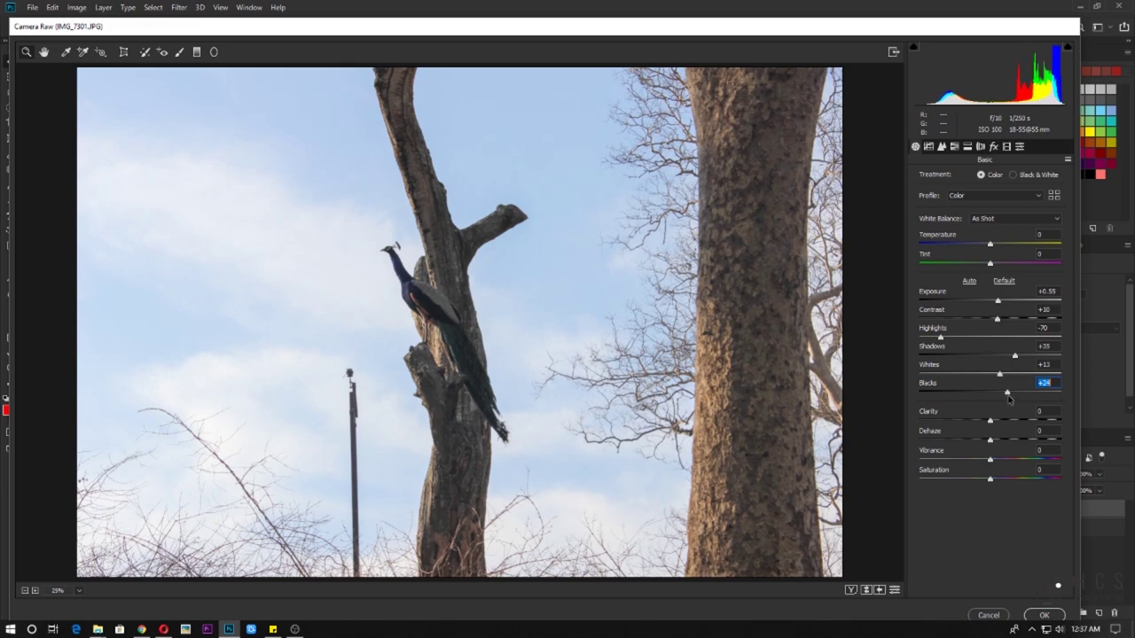
{"action": "left_click_drag", "start_coordinate": [1010, 400], "coordinate": [1010, 400]}
Step: Set Clarity +47, Dehaze +4, Vibrance +28 and Saturation +10 in the Basic panel
{"action": "key", "text": "ctrl+0"}
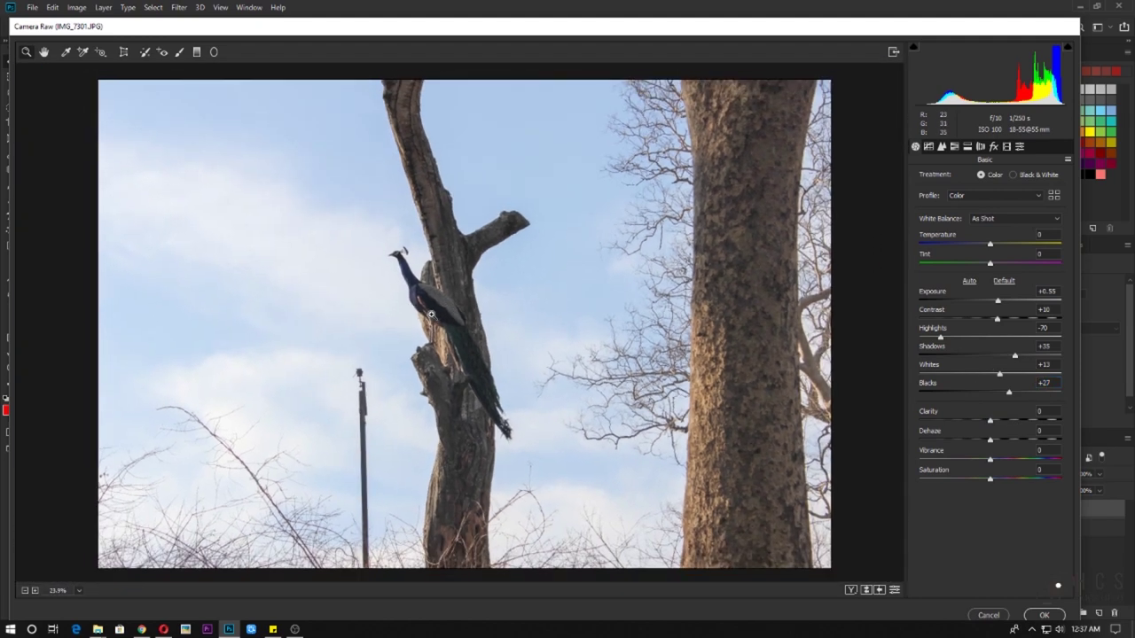
{"action": "left_click", "coordinate": [431, 313]}
{"action": "left_click_drag", "start_coordinate": [991, 425], "coordinate": [1014, 429]}
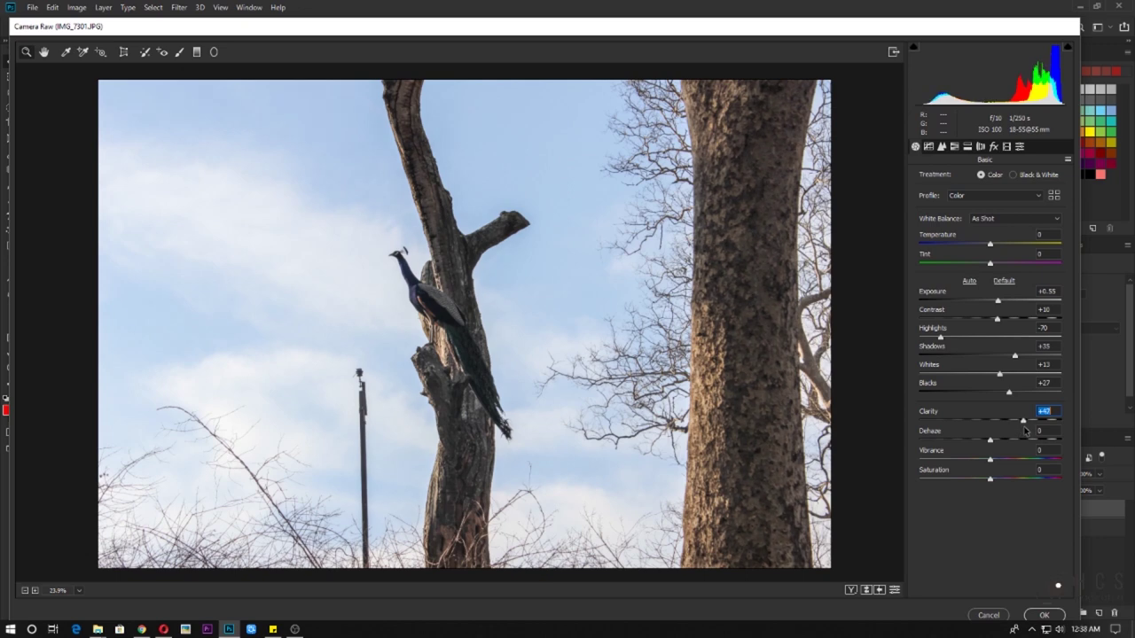
{"action": "left_click_drag", "start_coordinate": [992, 441], "coordinate": [995, 444]}
{"action": "left_click", "coordinate": [994, 441]}
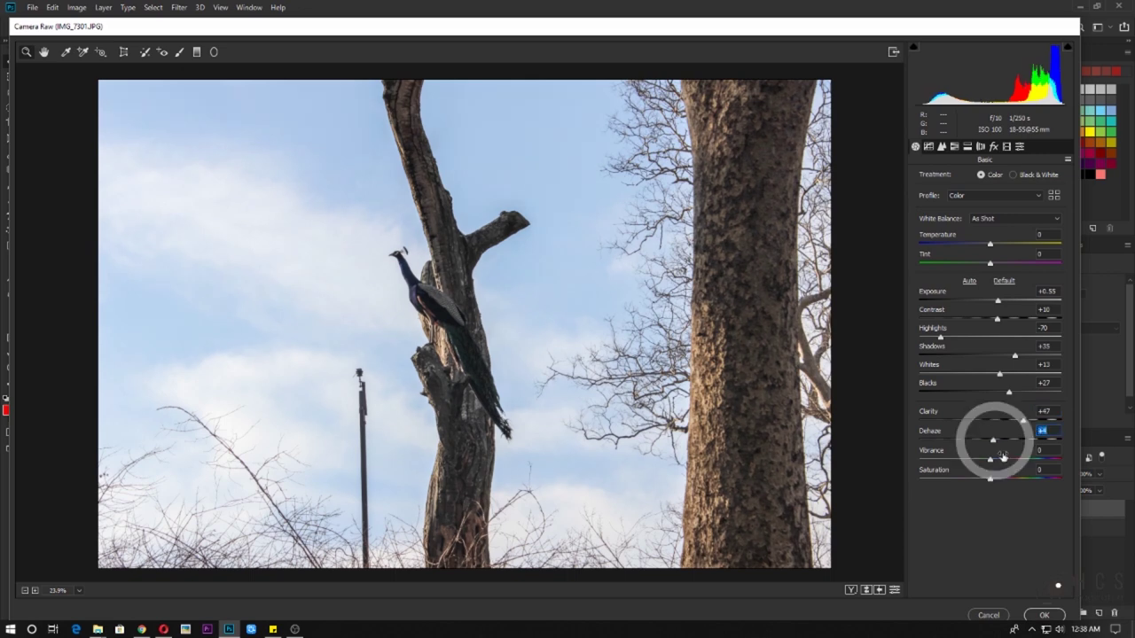
{"action": "left_click_drag", "start_coordinate": [990, 461], "coordinate": [1009, 466]}
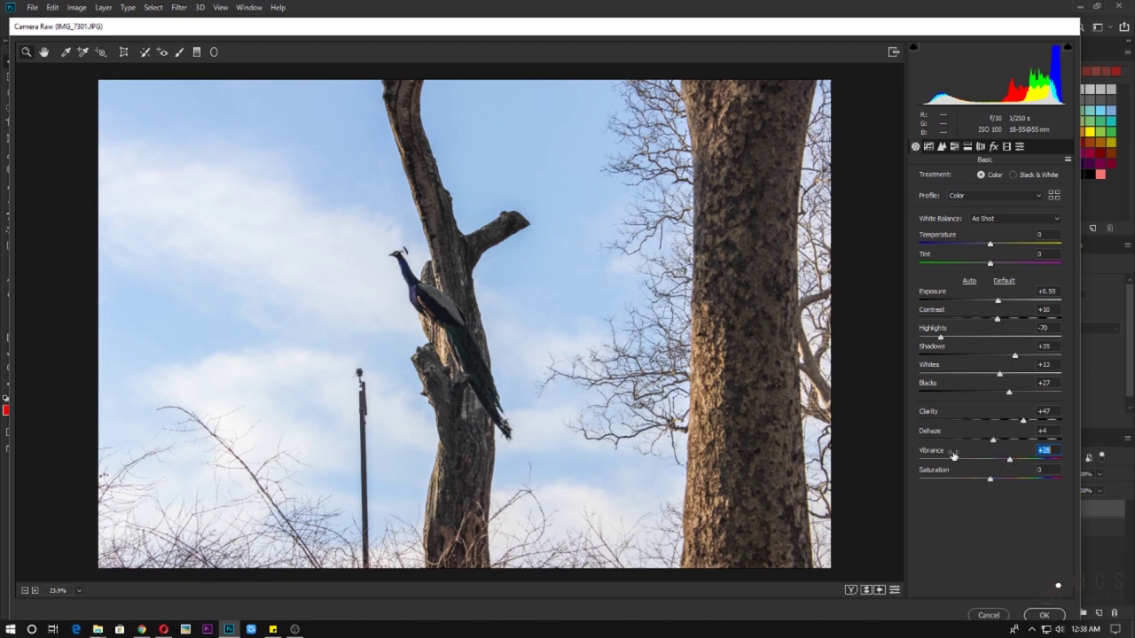
{"action": "left_click", "coordinate": [1000, 482]}
{"action": "left_click_drag", "start_coordinate": [1000, 484], "coordinate": [1000, 481]}
Step: Zoom in on the peacock, then toggle Before/After to compare against the original
{"action": "left_click", "coordinate": [440, 303]}
{"action": "left_click_drag", "start_coordinate": [474, 302], "coordinate": [431, 337]}
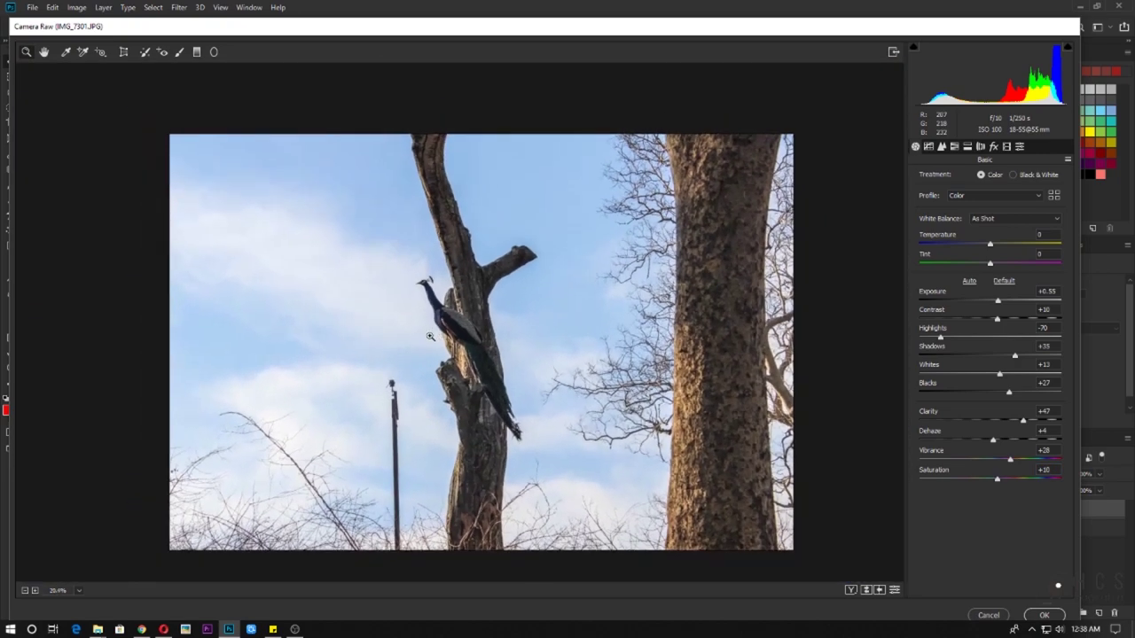
{"action": "left_click", "coordinate": [866, 594]}
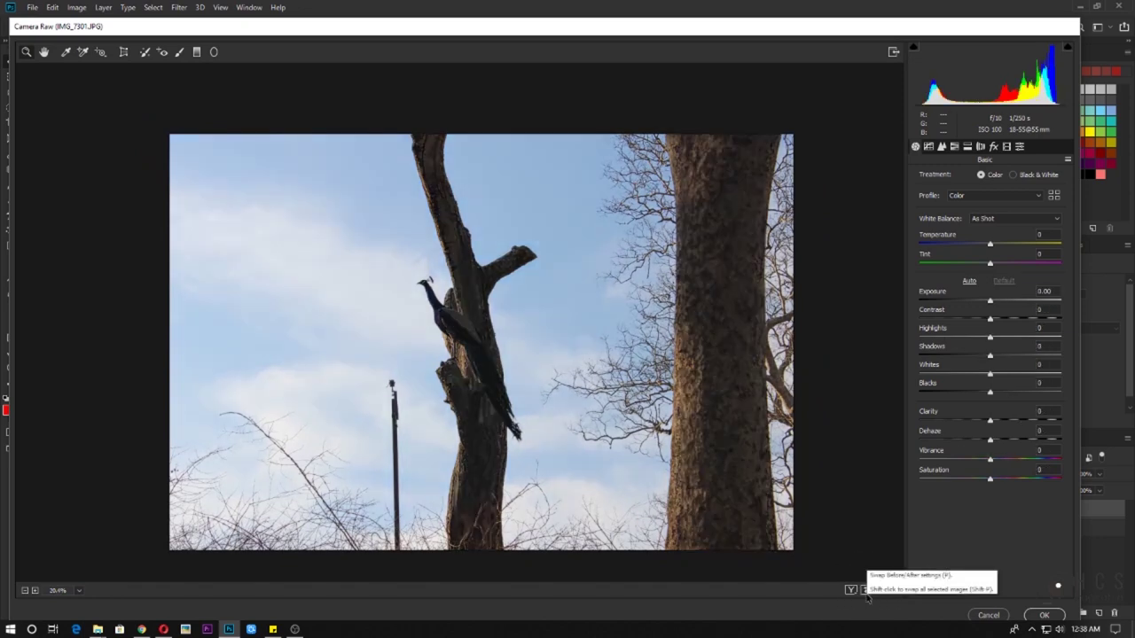
{"action": "left_click", "coordinate": [867, 598]}
{"action": "left_click", "coordinate": [865, 591]}
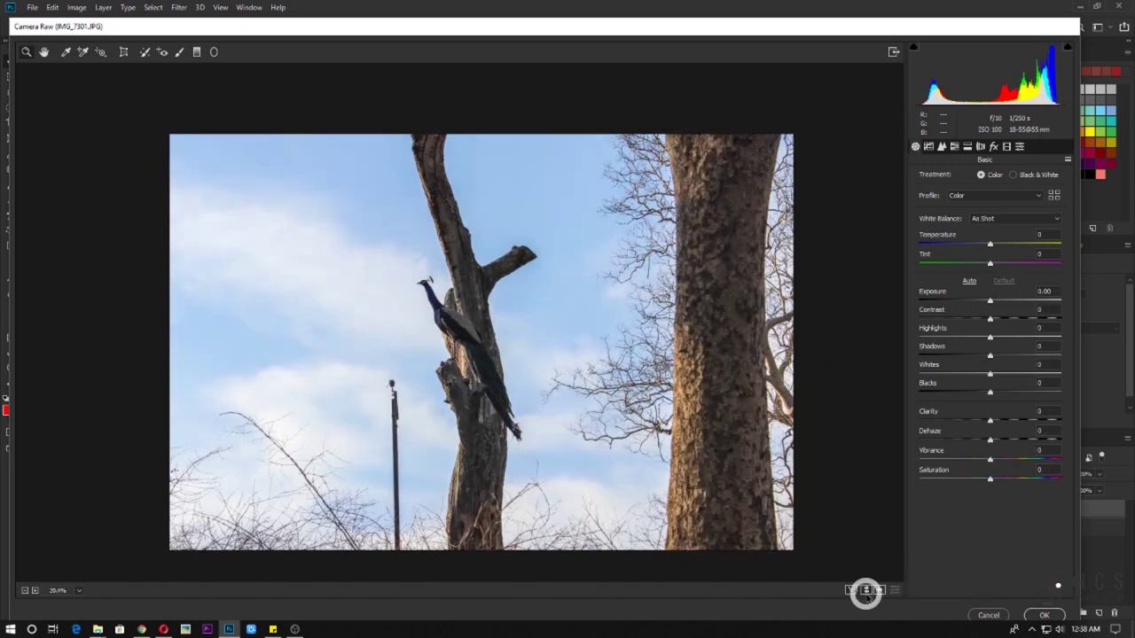
{"action": "left_click", "coordinate": [865, 591]}
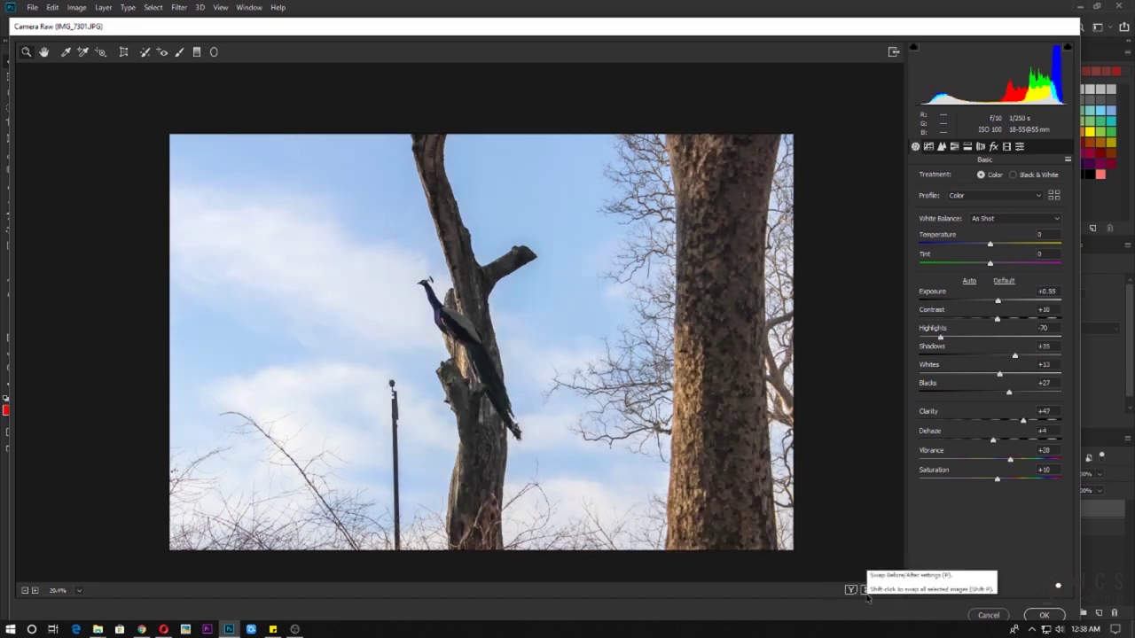
{"action": "left_click", "coordinate": [867, 598]}
{"action": "left_click", "coordinate": [867, 598]}
{"action": "left_click", "coordinate": [867, 598]}
{"action": "left_click", "coordinate": [867, 598]}
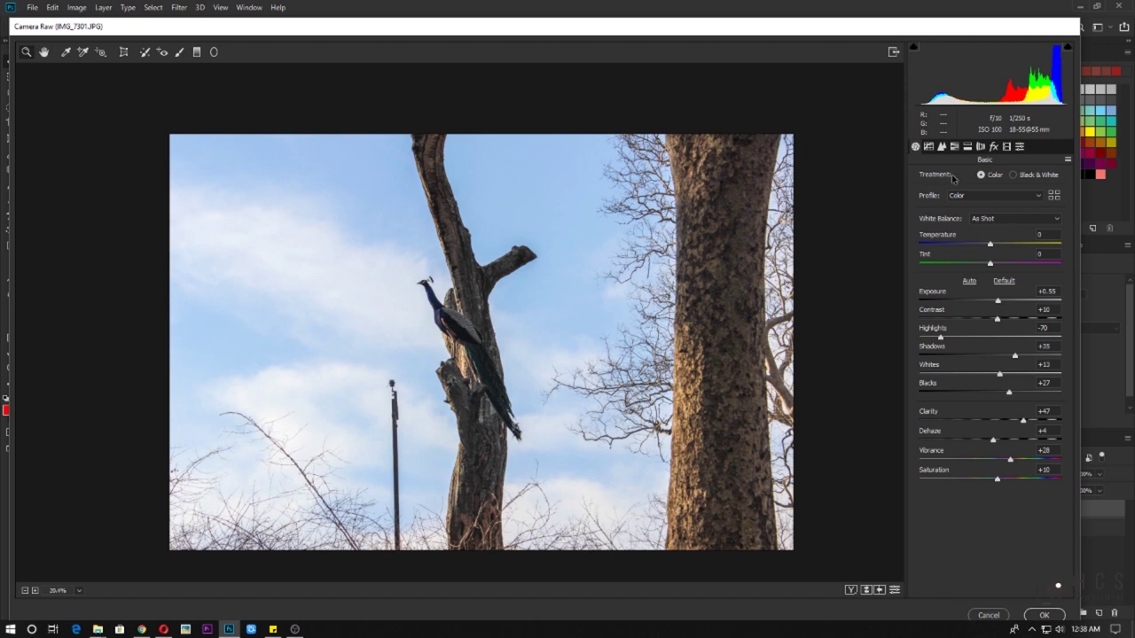
Step: Set the parametric tone curve to Highlights +4, Lights -9, Darks +6 and Shadows +35
{"action": "left_click", "coordinate": [928, 147]}
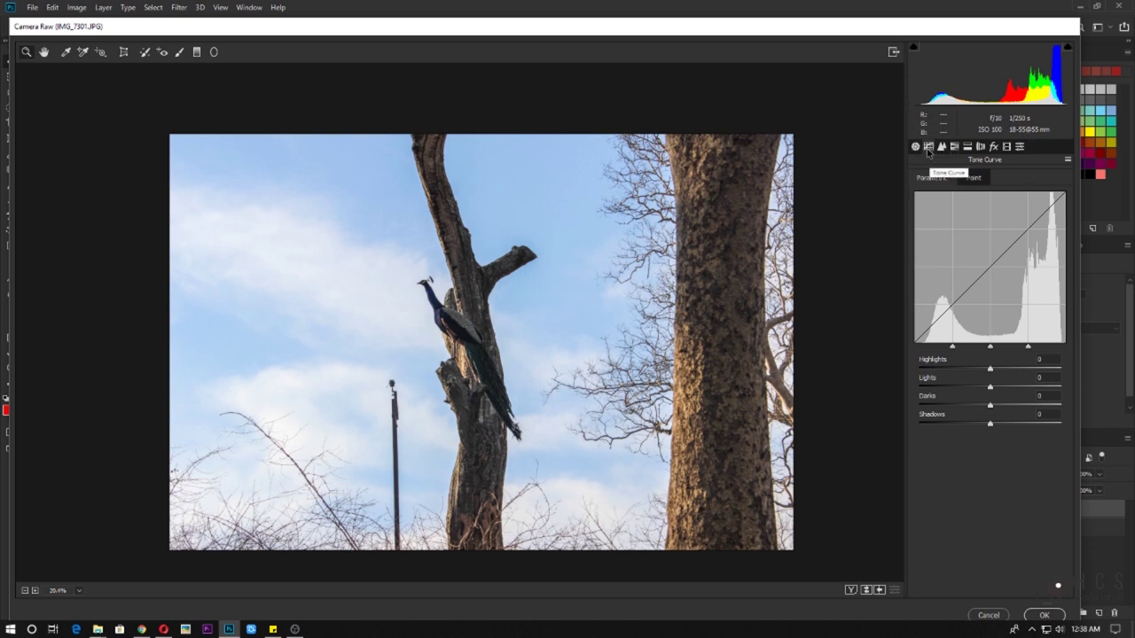
{"action": "left_click", "coordinate": [1043, 359]}
{"action": "left_click_drag", "start_coordinate": [989, 371], "coordinate": [993, 372]}
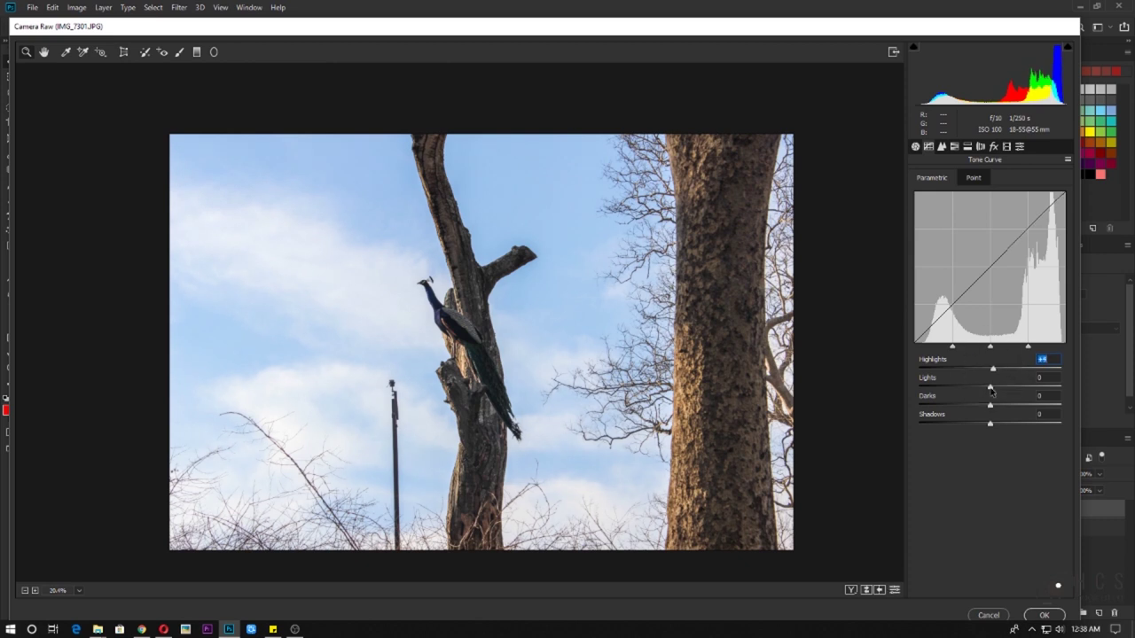
{"action": "left_click_drag", "start_coordinate": [990, 391], "coordinate": [1017, 429]}
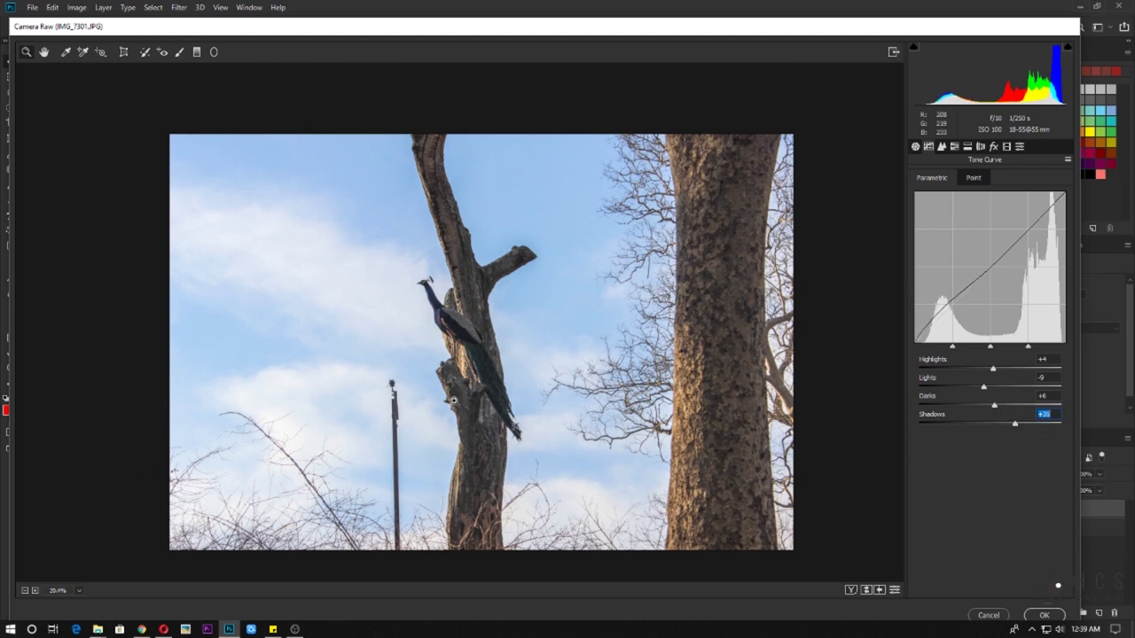
{"action": "scroll", "coordinate": [450, 349], "scroll_direction": "up", "scroll_amount": 2}
{"action": "scroll", "coordinate": [472, 344], "scroll_direction": "down", "scroll_amount": 2}
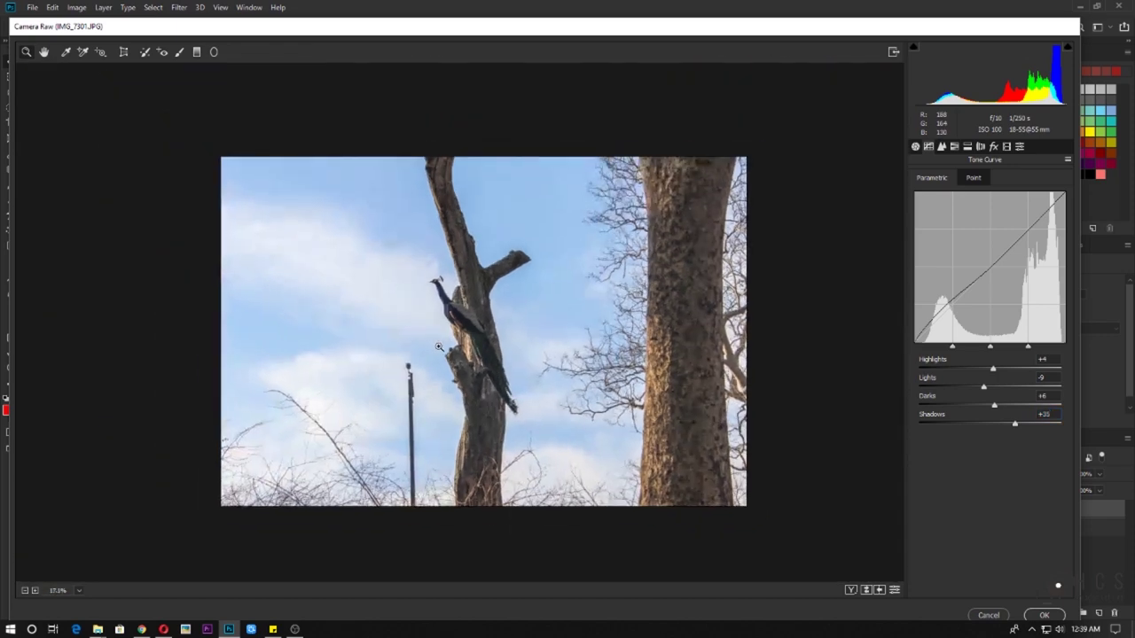
{"action": "left_click", "coordinate": [941, 147]}
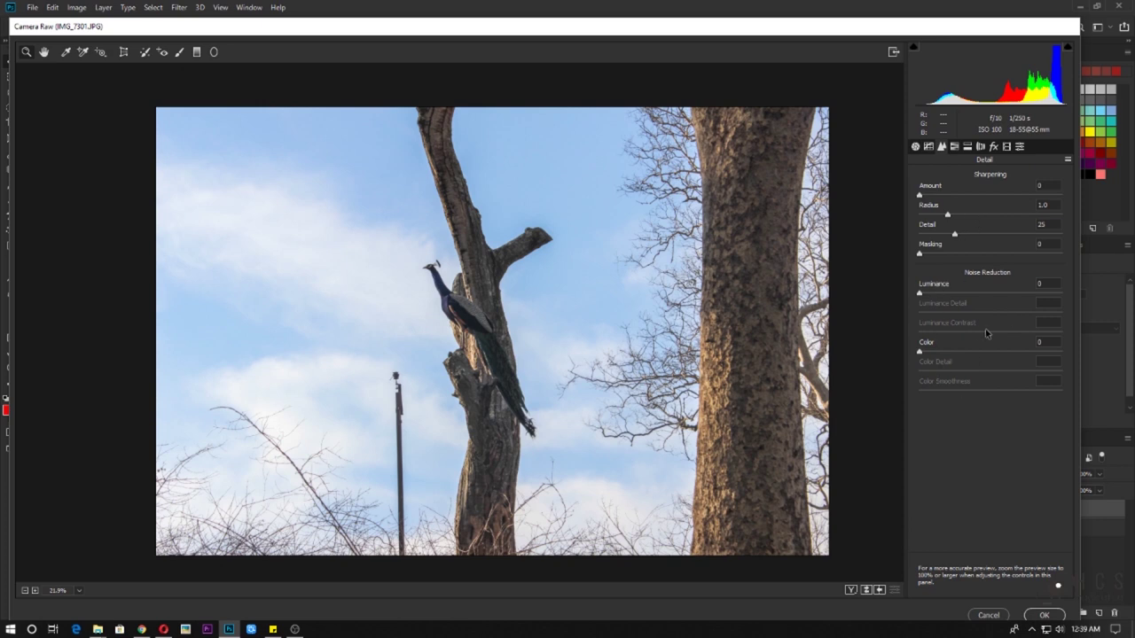
Step: Review the Tone Curve, Basic and Detail tabs, then bring up the HSL Luminance sliders
{"action": "left_click", "coordinate": [928, 146]}
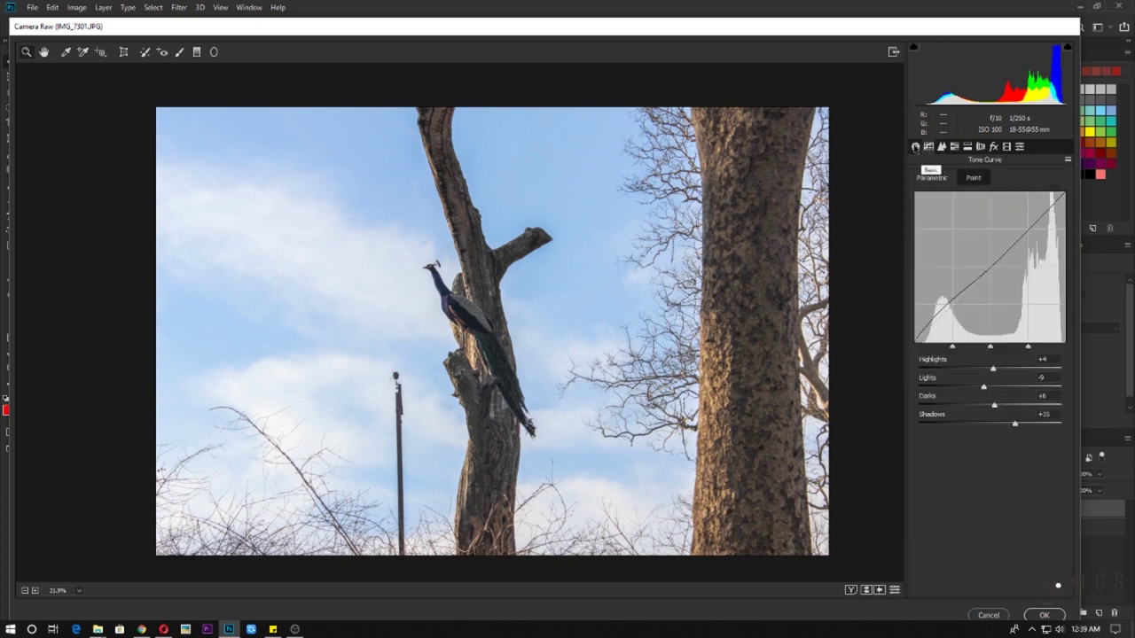
{"action": "left_click", "coordinate": [914, 146]}
{"action": "left_click", "coordinate": [928, 147]}
{"action": "left_click", "coordinate": [941, 147]}
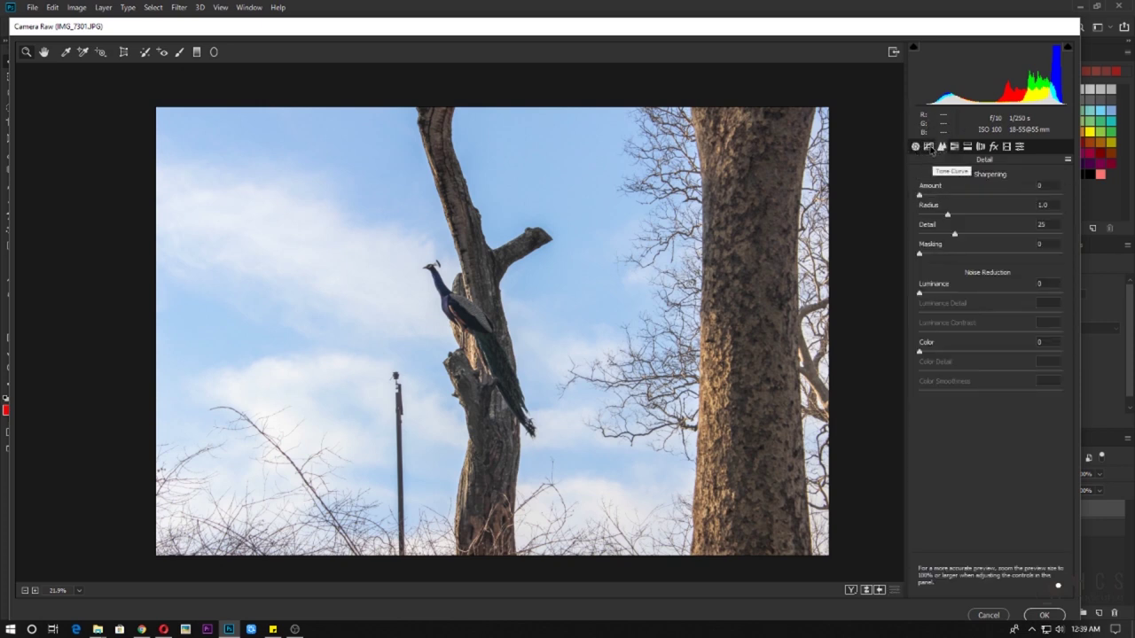
{"action": "left_click", "coordinate": [928, 146]}
{"action": "left_click", "coordinate": [941, 147]}
{"action": "left_click", "coordinate": [954, 146]}
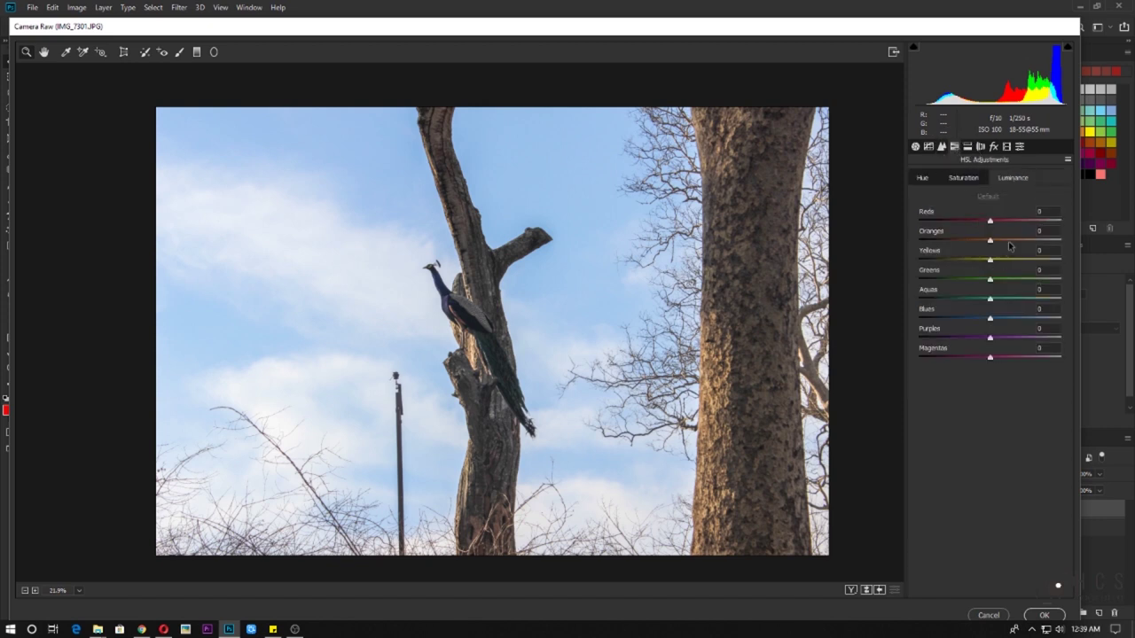
{"action": "left_click", "coordinate": [924, 176]}
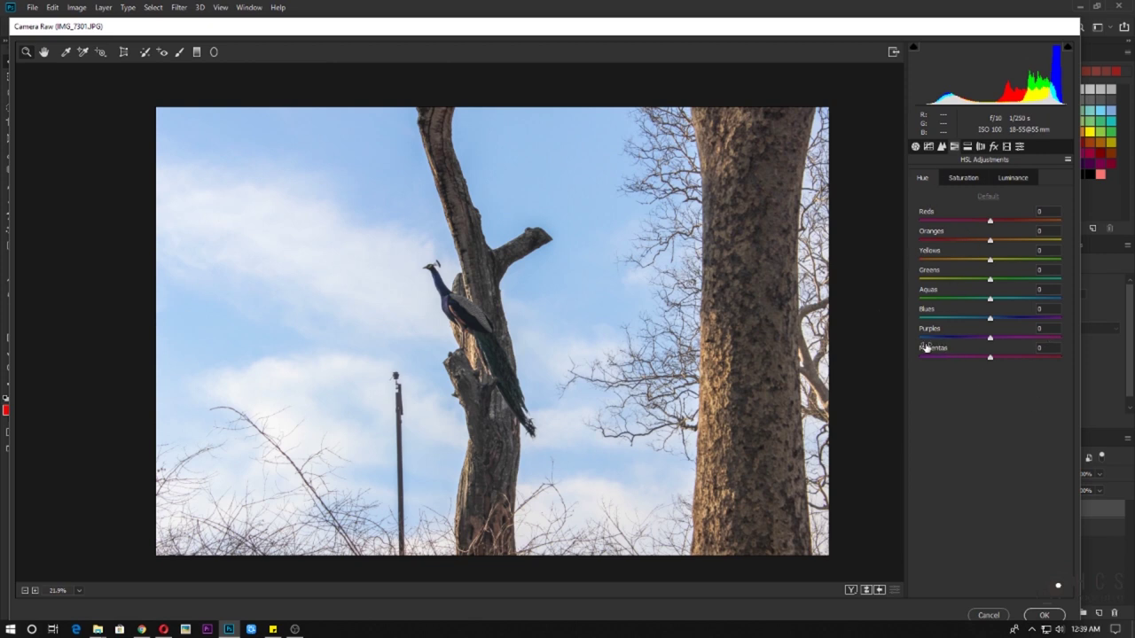
{"action": "left_click", "coordinate": [960, 180]}
{"action": "left_click", "coordinate": [1014, 179]}
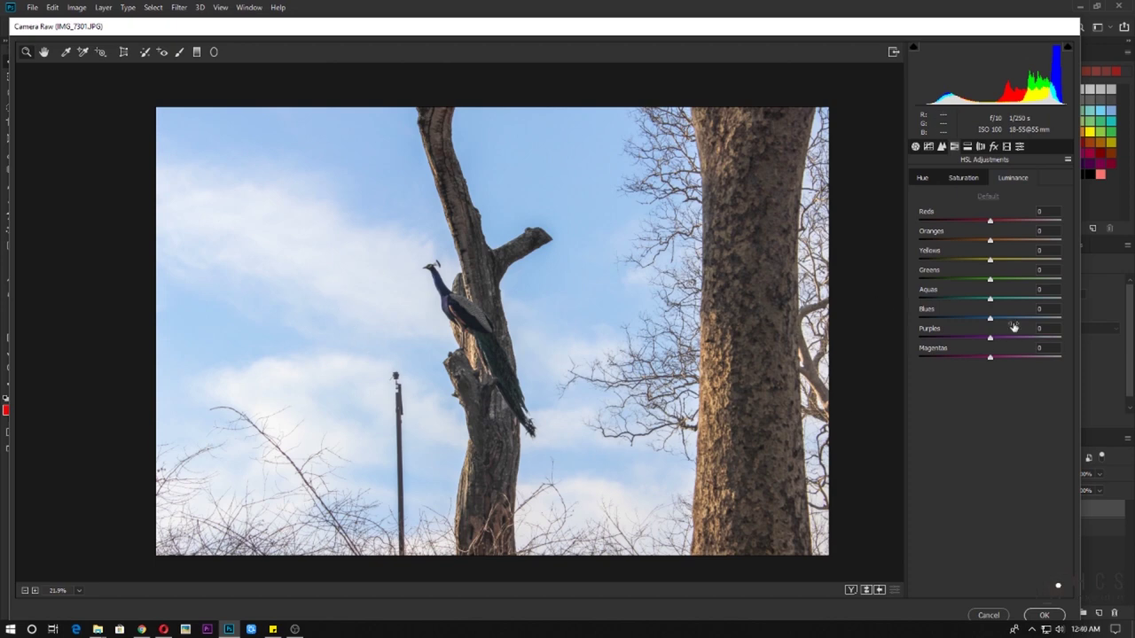
Step: Darken Blues luminance to -30, leaving Aquas at -1 and Greens near zero
{"action": "left_click_drag", "start_coordinate": [990, 319], "coordinate": [969, 344]}
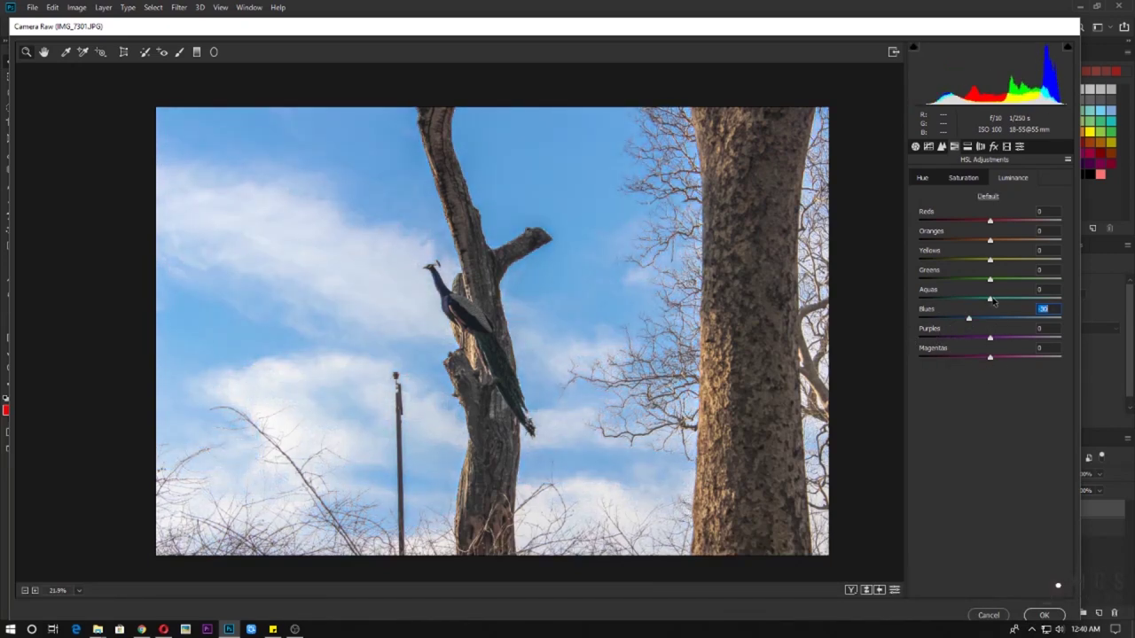
{"action": "mouse_move", "coordinate": [992, 300]}
{"action": "left_mouse_down"}
{"action": "mouse_move", "coordinate": [962, 301]}
{"action": "mouse_move", "coordinate": [993, 308]}
{"action": "left_mouse_up"}
{"action": "left_click", "coordinate": [989, 307]}
{"action": "mouse_move", "coordinate": [990, 284]}
{"action": "left_mouse_down"}
{"action": "mouse_move", "coordinate": [973, 284]}
{"action": "mouse_move", "coordinate": [990, 285]}
{"action": "left_mouse_up"}
{"action": "left_click", "coordinate": [991, 280]}
{"action": "left_click", "coordinate": [962, 178]}
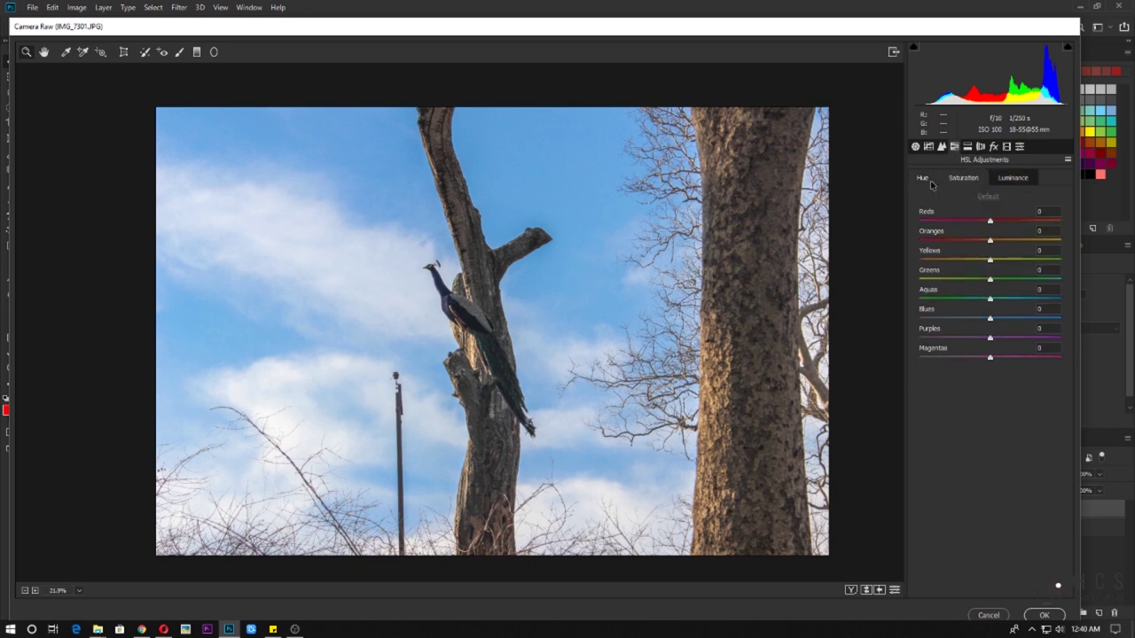
Step: Review the Split Toning, Effects and Lens Corrections tabs, returning to Basic
{"action": "left_click", "coordinate": [986, 177]}
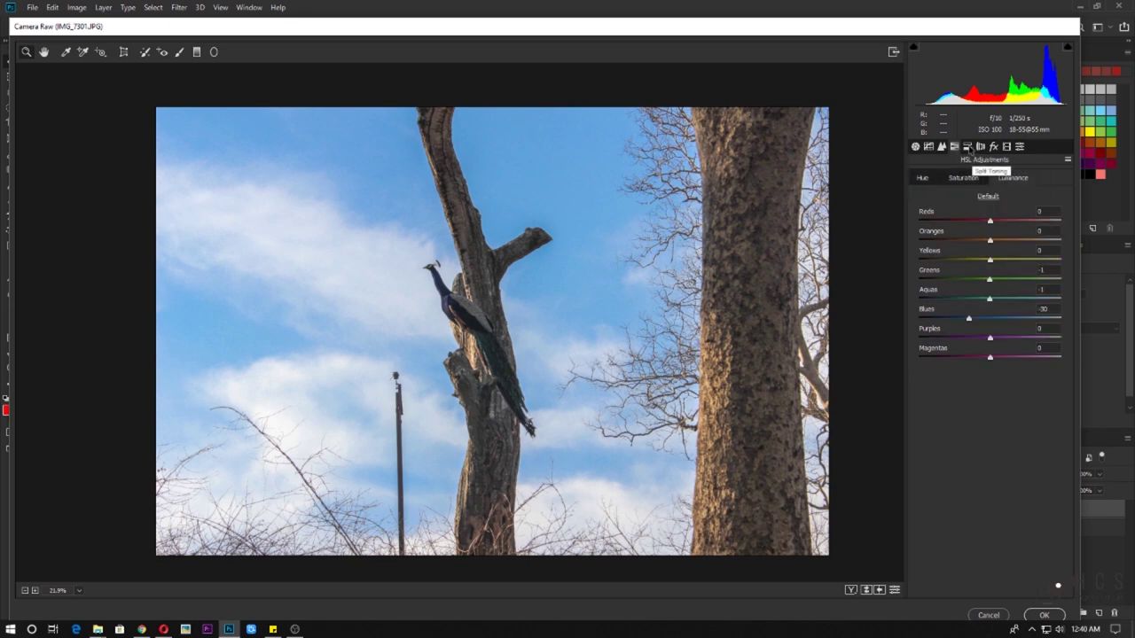
{"action": "left_click", "coordinate": [967, 146]}
{"action": "left_click", "coordinate": [993, 146]}
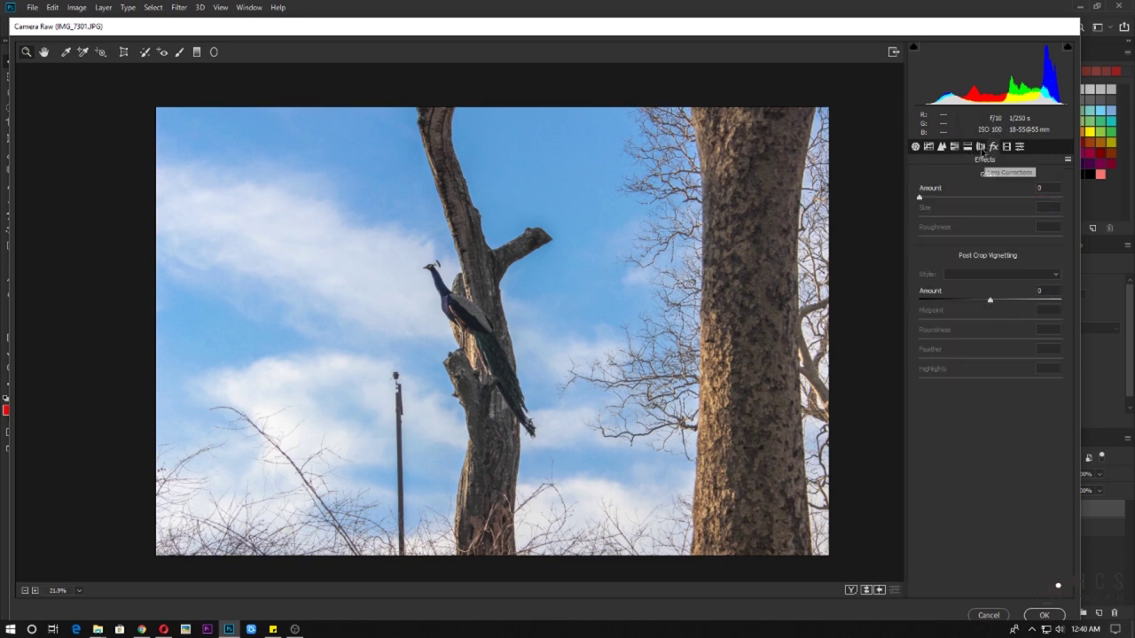
{"action": "left_click", "coordinate": [979, 146]}
{"action": "left_click", "coordinate": [915, 146]}
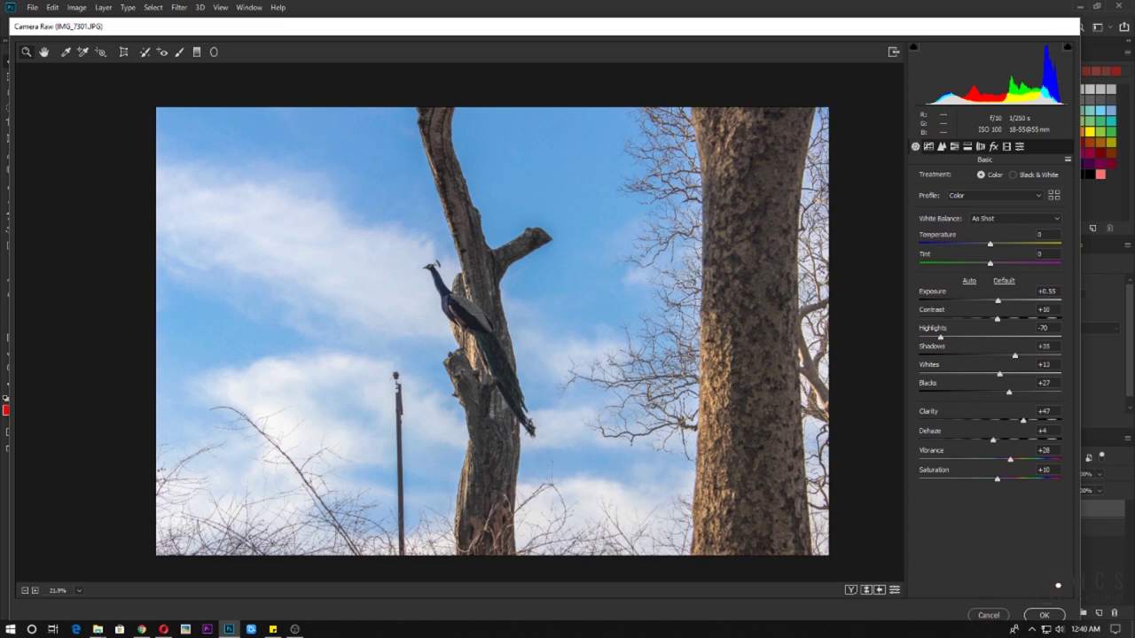
Step: Compare before and after views, then confirm the Camera Raw Filter with OK
{"action": "left_click", "coordinate": [866, 591]}
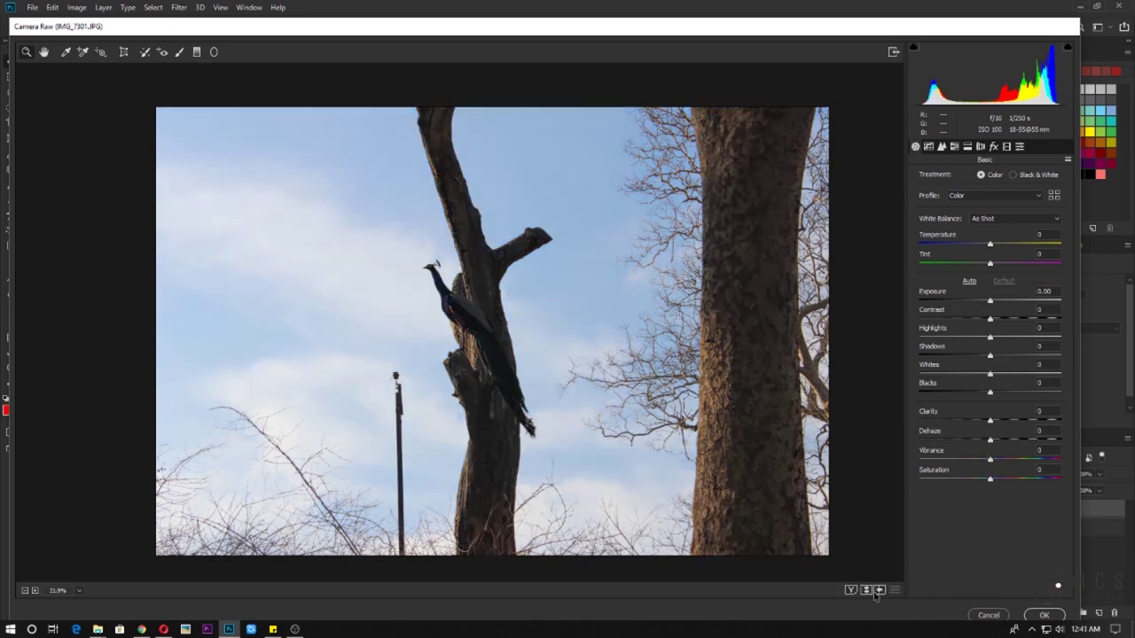
{"action": "left_click", "coordinate": [866, 592]}
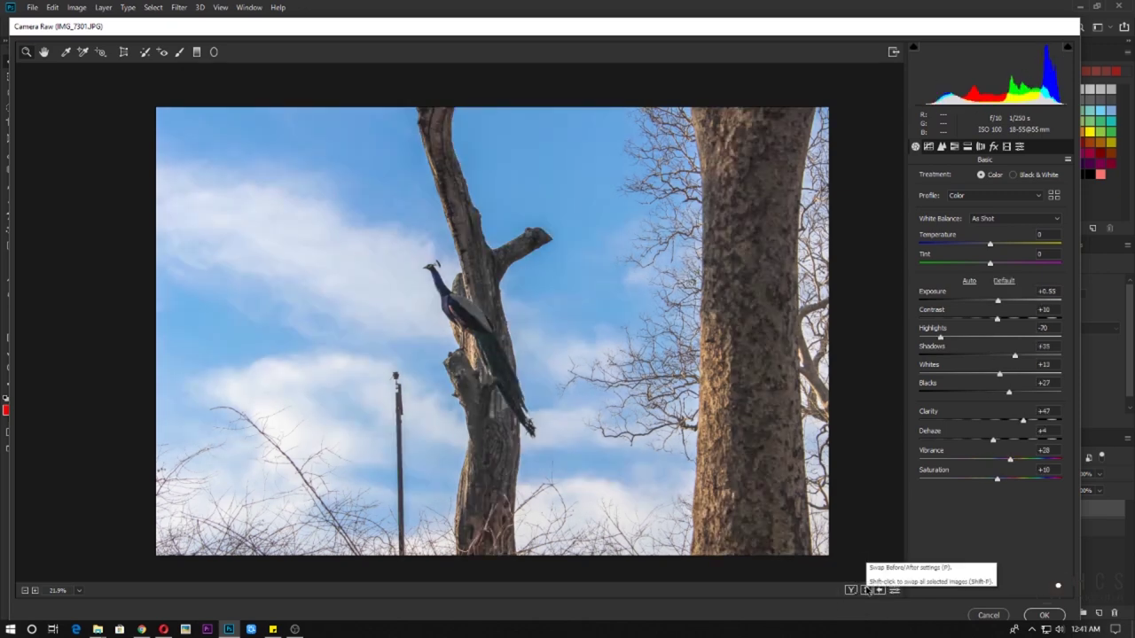
{"action": "left_click", "coordinate": [866, 592]}
{"action": "left_click", "coordinate": [866, 592]}
{"action": "left_click", "coordinate": [866, 591]}
{"action": "left_click", "coordinate": [866, 591]}
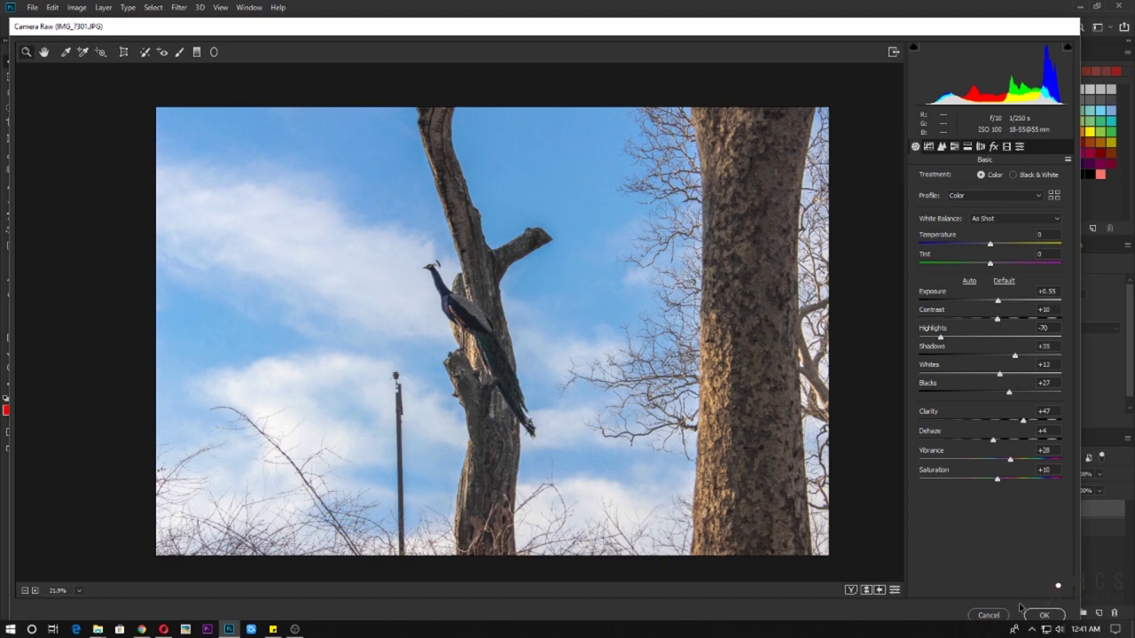
{"action": "left_click", "coordinate": [1042, 615]}
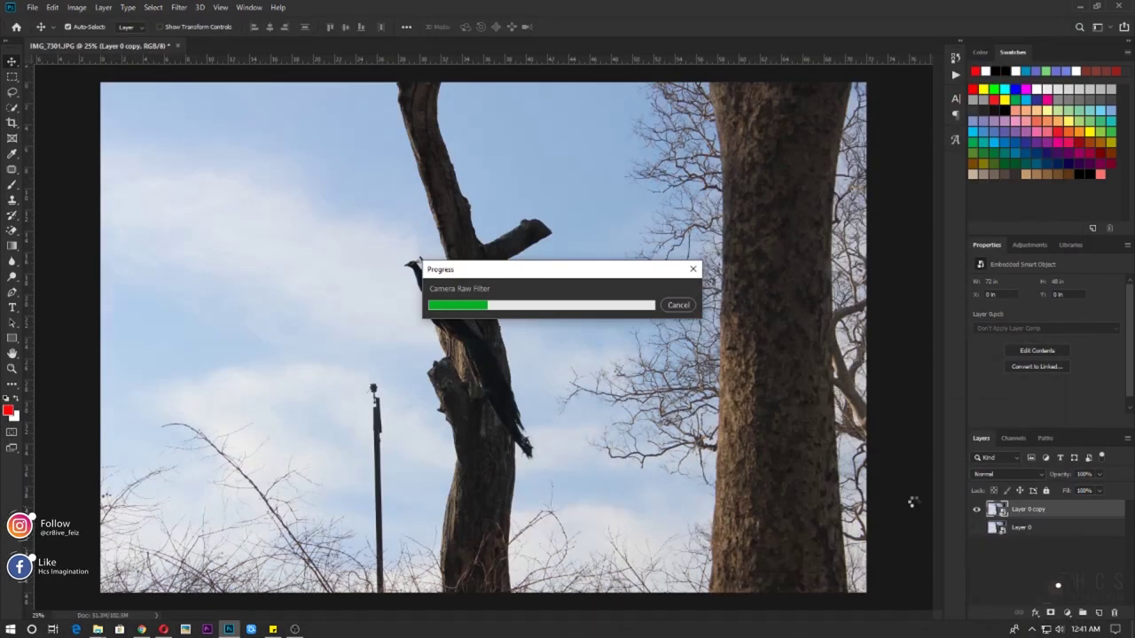
{"action": "key", "text": "ctrl+0"}
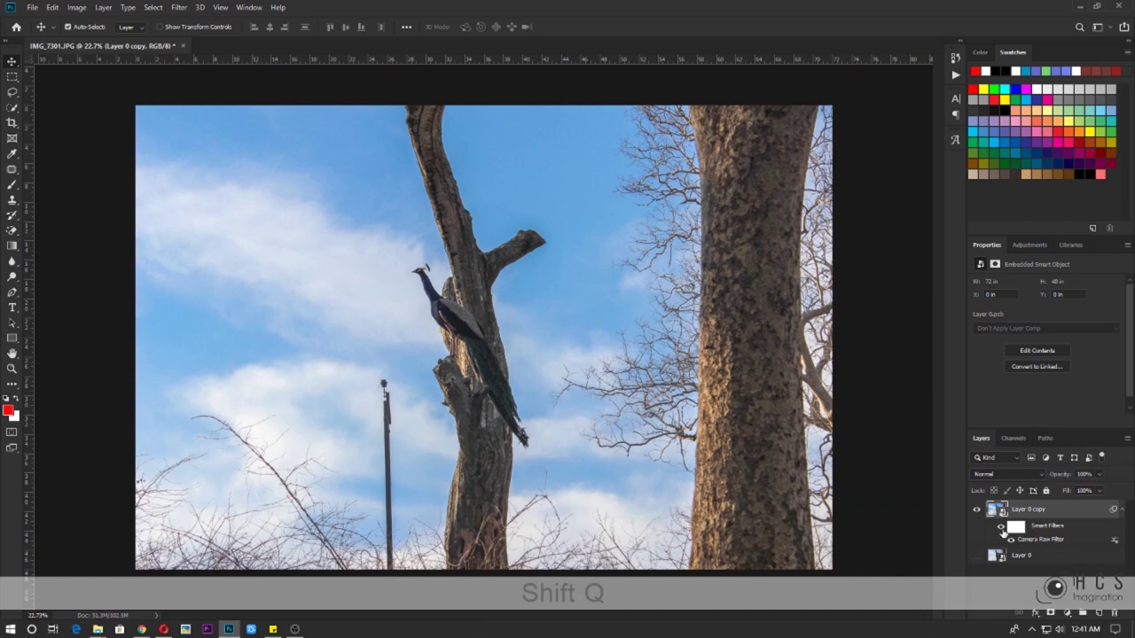
{"action": "left_click", "coordinate": [1003, 530]}
{"action": "left_click", "coordinate": [1002, 530]}
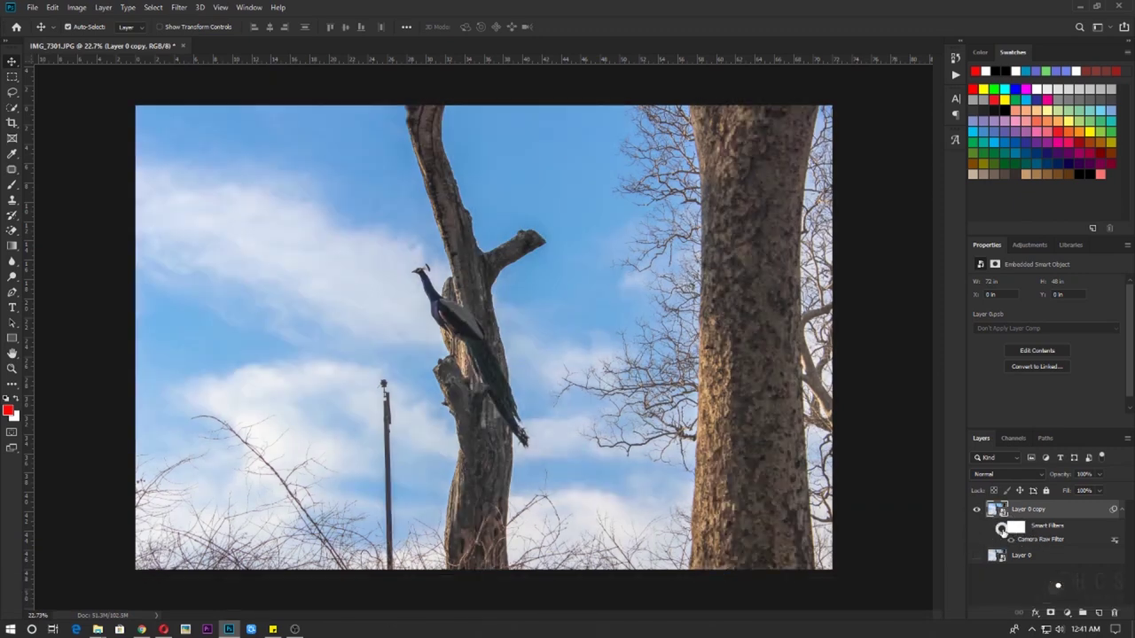
{"action": "left_click", "coordinate": [1001, 529]}
{"action": "left_click", "coordinate": [1000, 530]}
{"action": "left_click", "coordinate": [1001, 529]}
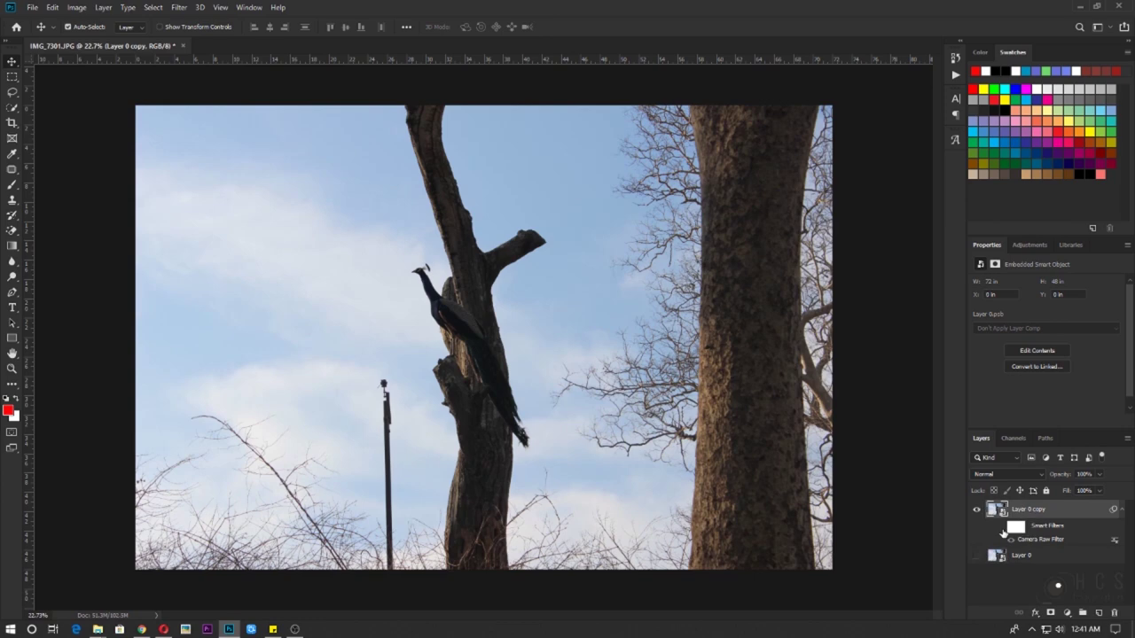
{"action": "left_click", "coordinate": [1000, 529]}
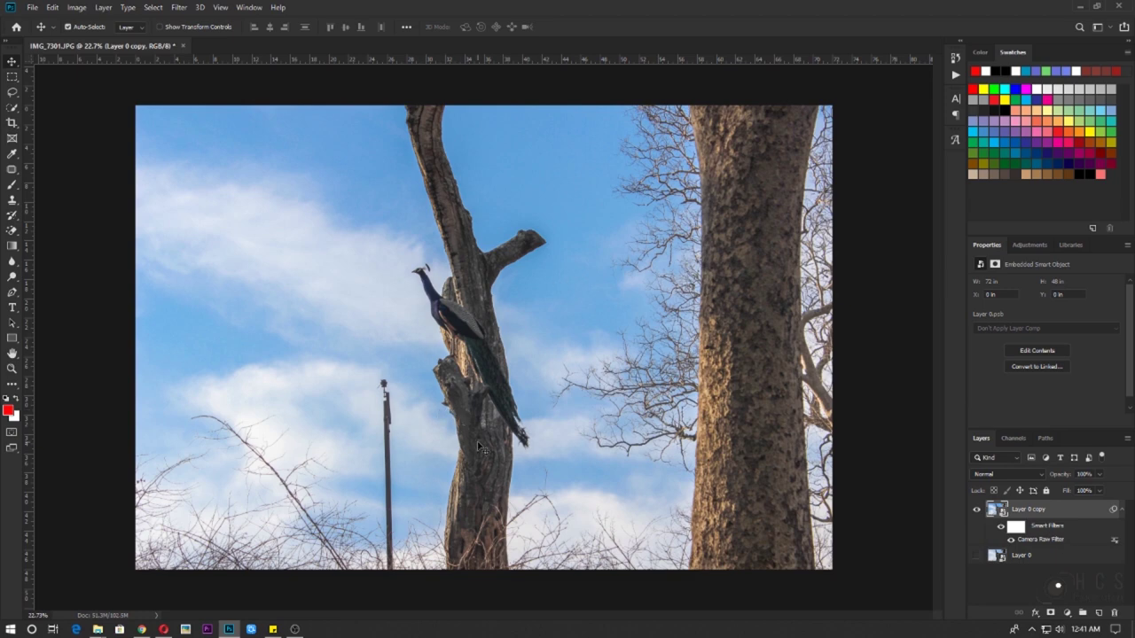
{"action": "scroll", "coordinate": [517, 455], "scroll_direction": "up", "scroll_amount": 1}
{"action": "scroll", "coordinate": [516, 455], "scroll_direction": "down", "scroll_amount": 1}
Step: Add a Selective Color adjustment layer and push Cyan up in the Cyans range
{"action": "left_click", "coordinate": [1069, 612]}
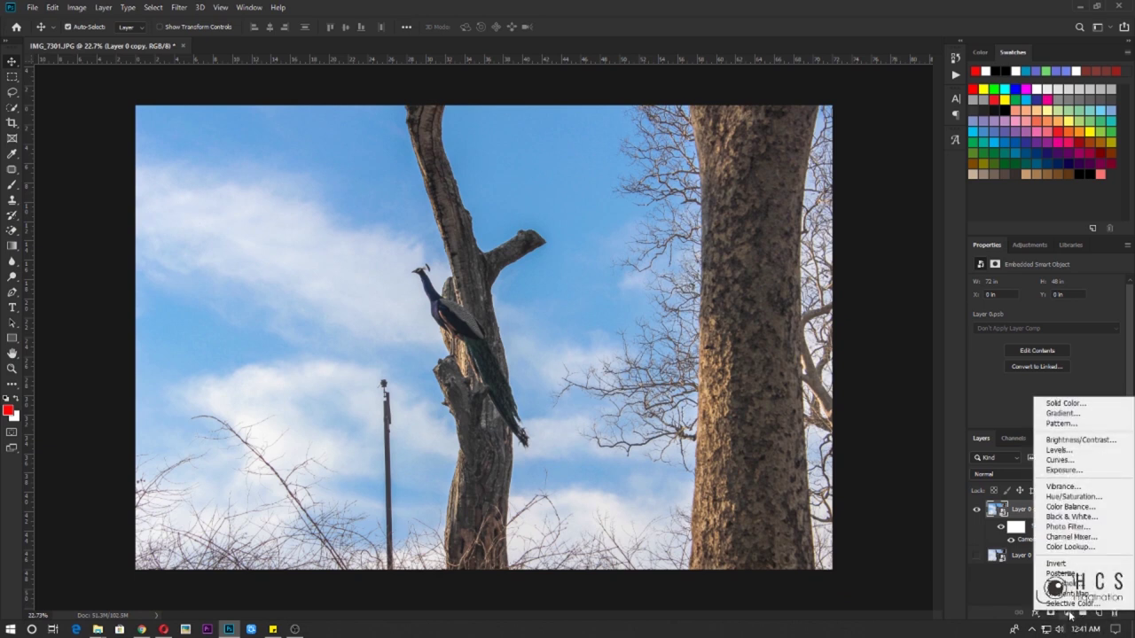
{"action": "left_click", "coordinate": [1070, 604]}
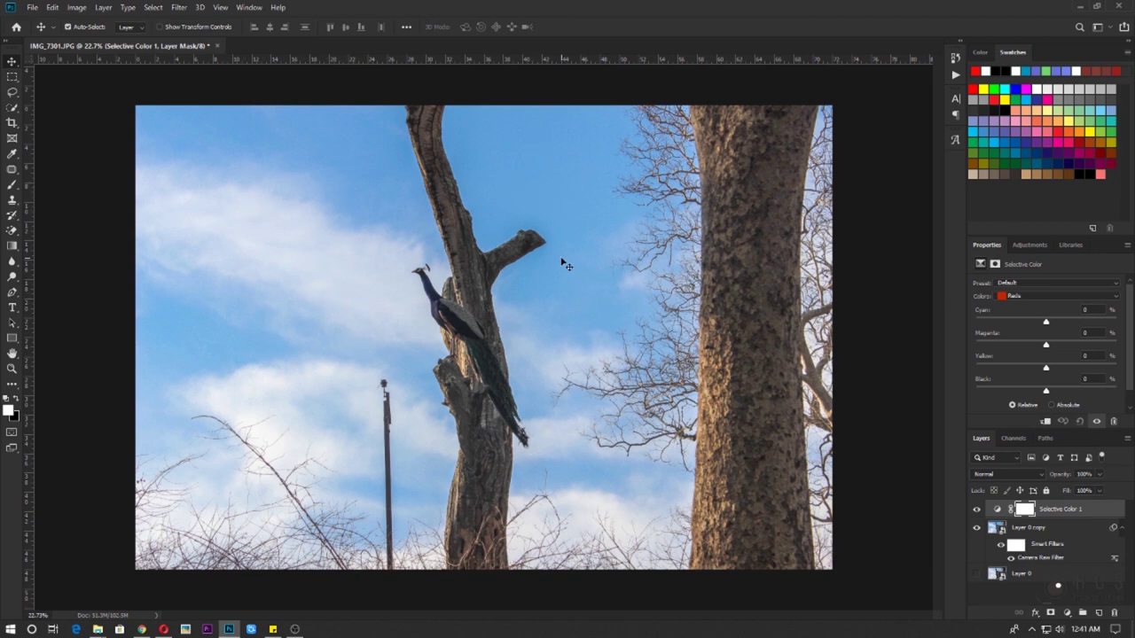
{"action": "left_click", "coordinate": [1012, 298]}
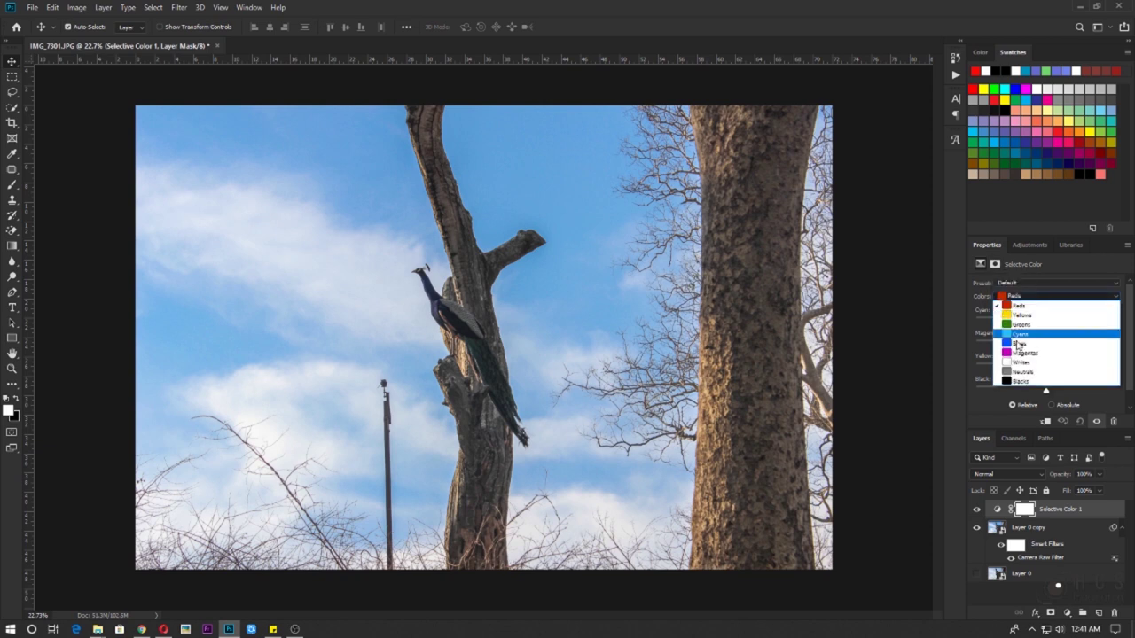
{"action": "left_click", "coordinate": [1019, 334]}
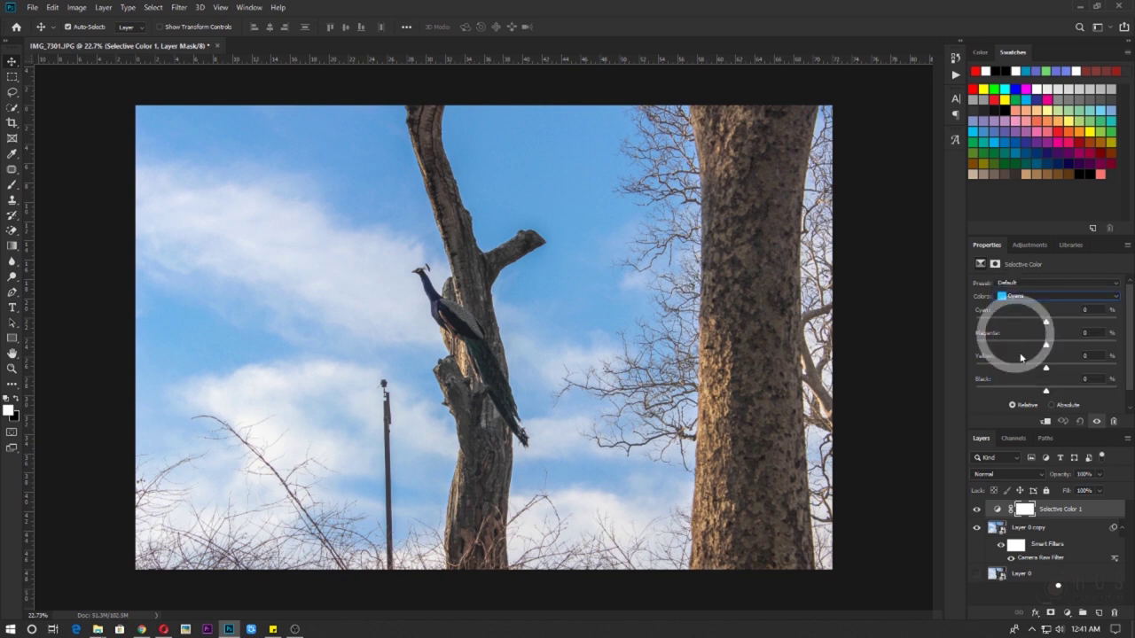
{"action": "left_click_drag", "start_coordinate": [1046, 324], "coordinate": [1086, 328]}
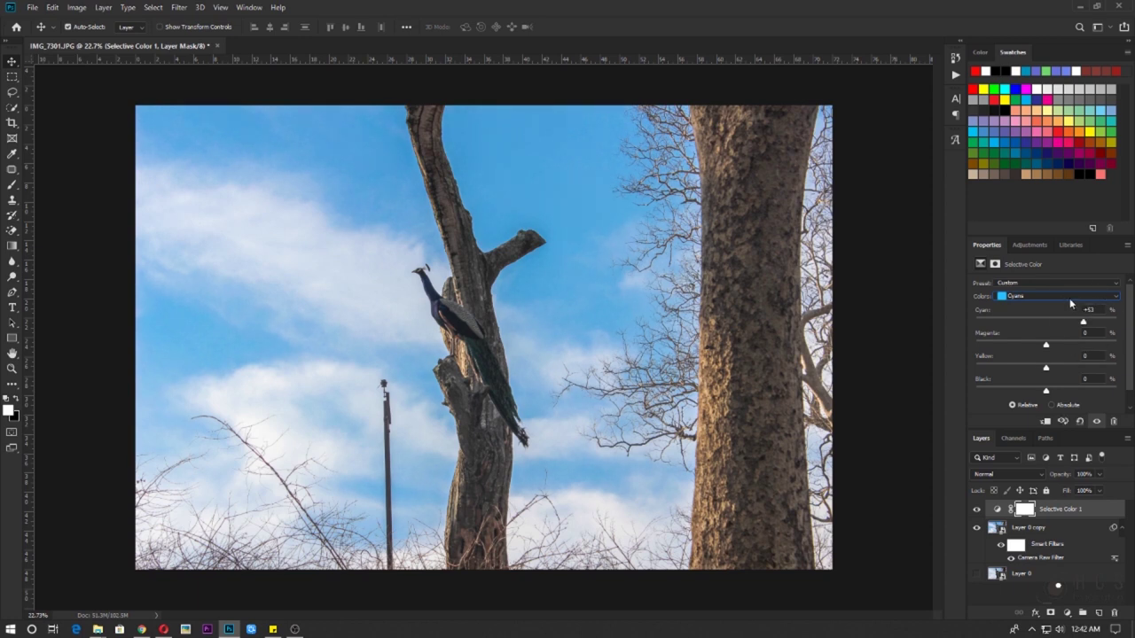
Step: Switch to the Blues range and toggle the adjustment's visibility to compare the sky
{"action": "left_click", "coordinate": [1069, 298]}
{"action": "left_click", "coordinate": [1059, 342]}
{"action": "left_click", "coordinate": [1080, 326]}
{"action": "left_click", "coordinate": [974, 512]}
{"action": "left_click", "coordinate": [975, 512]}
{"action": "left_click", "coordinate": [975, 513]}
{"action": "left_click", "coordinate": [975, 512]}
{"action": "left_click", "coordinate": [975, 513]}
{"action": "left_click", "coordinate": [975, 512]}
Step: Raise Blues Cyan to +30 and compare the sky with the adjustment on and off
{"action": "left_click_drag", "start_coordinate": [1058, 324], "coordinate": [1071, 324]}
{"action": "left_click", "coordinate": [977, 510]}
{"action": "left_click", "coordinate": [976, 510]}
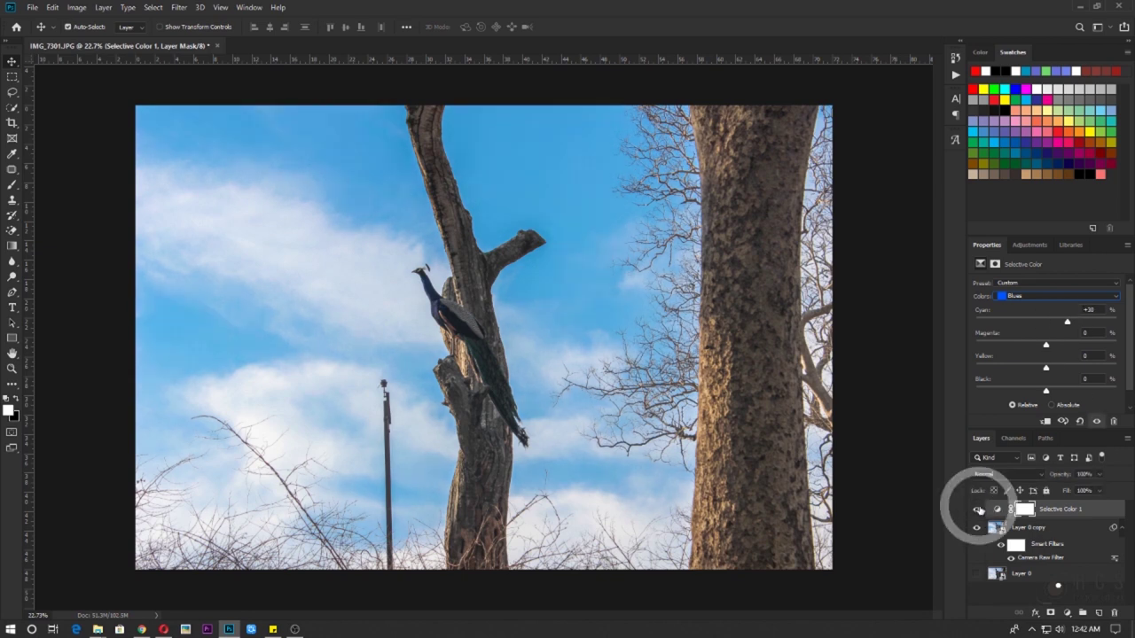
{"action": "left_click", "coordinate": [976, 511]}
{"action": "left_click", "coordinate": [977, 511]}
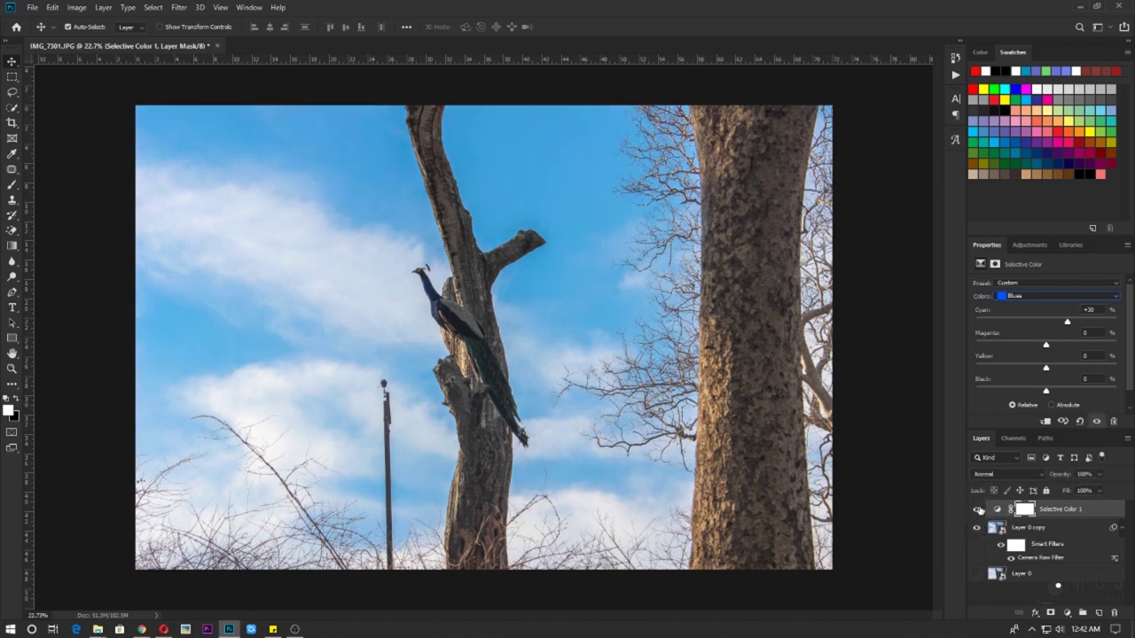
{"action": "left_click", "coordinate": [1071, 512]}
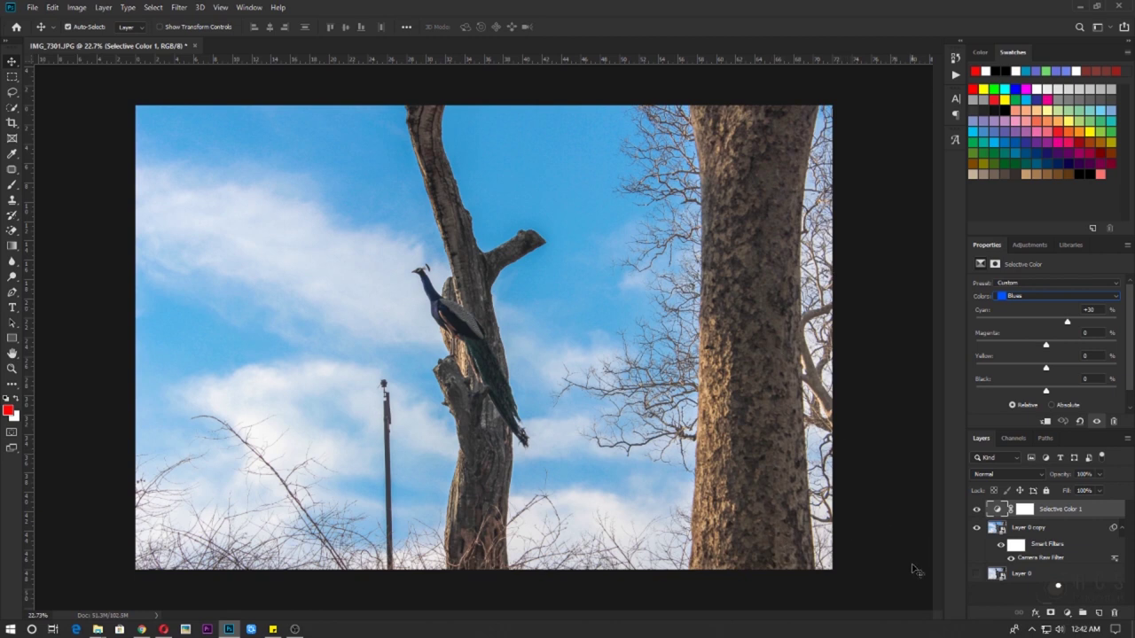
Step: Add a Gradient Map adjustment layer and bring up its gradient editor
{"action": "left_click", "coordinate": [1068, 613]}
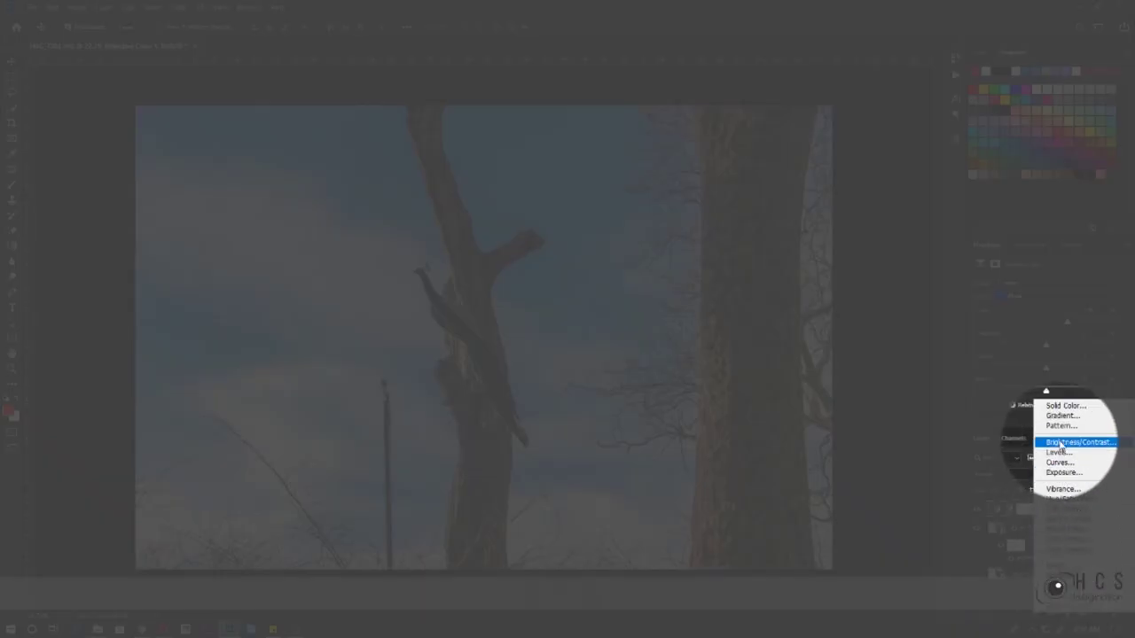
{"action": "left_click", "coordinate": [1020, 605]}
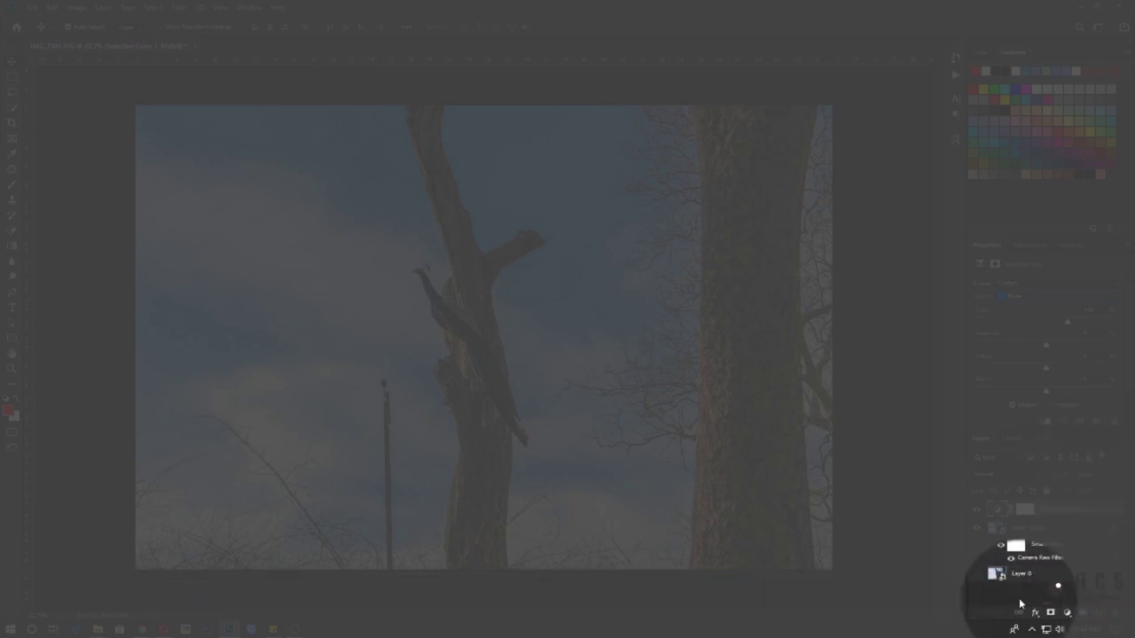
{"action": "left_click", "coordinate": [1068, 613]}
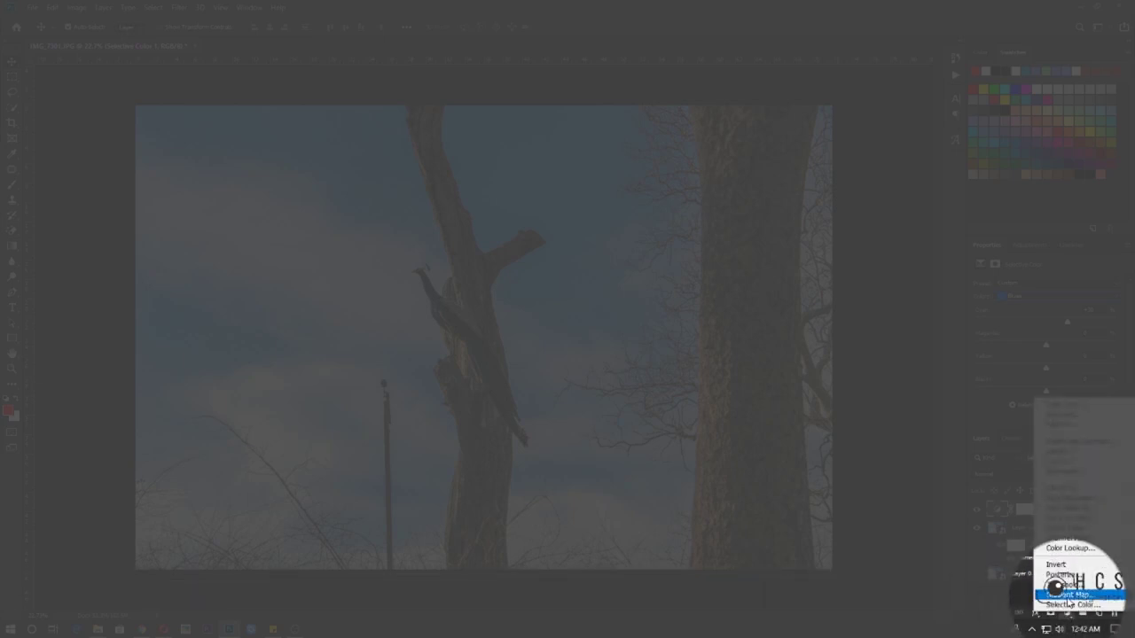
{"action": "left_click", "coordinate": [1067, 597]}
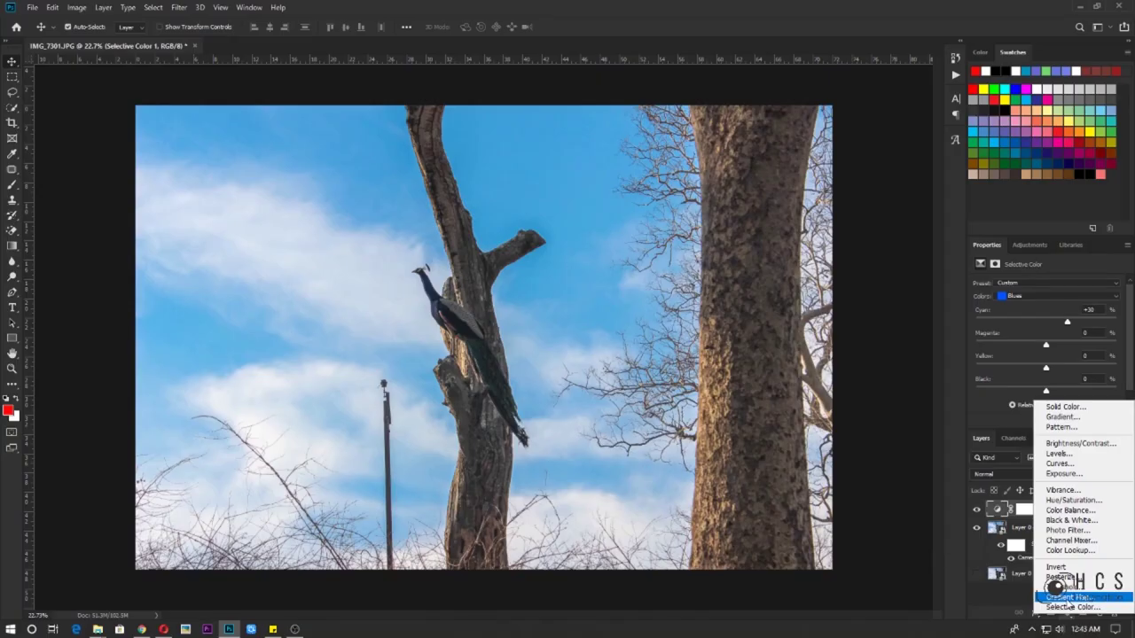
{"action": "left_click", "coordinate": [1064, 597]}
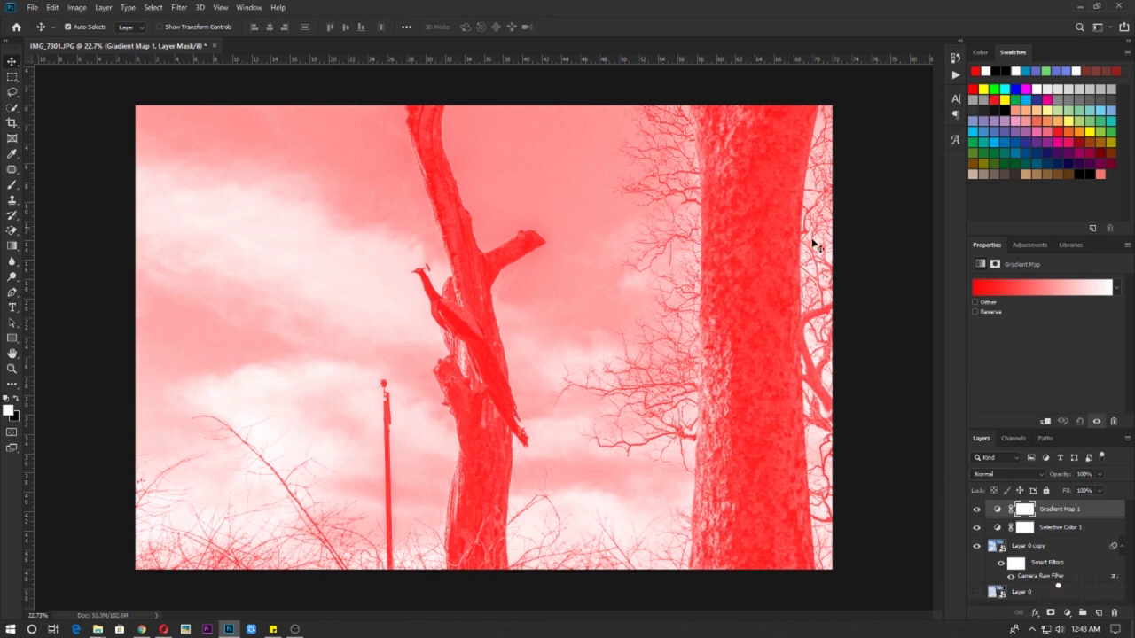
{"action": "left_click", "coordinate": [998, 289]}
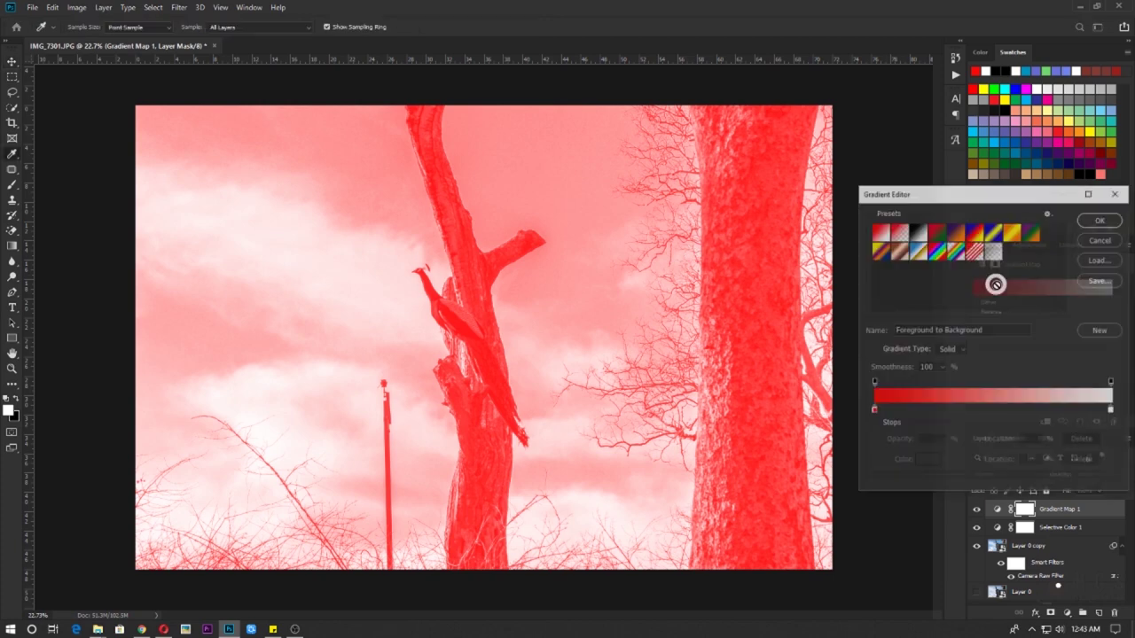
{"action": "left_click", "coordinate": [1116, 192]}
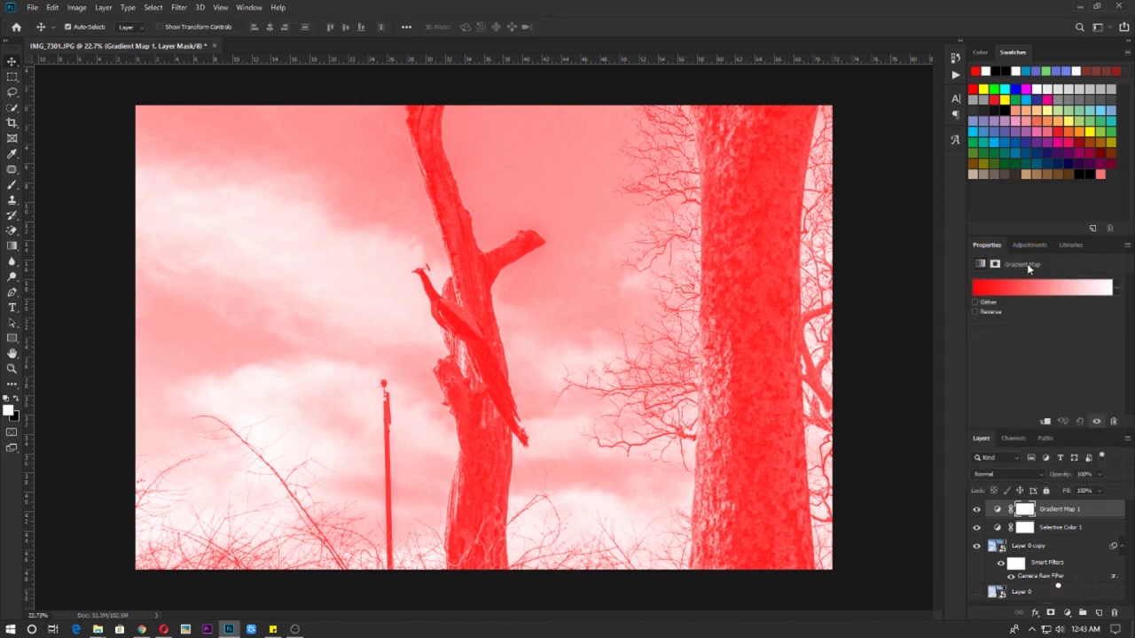
{"action": "left_click", "coordinate": [1010, 290]}
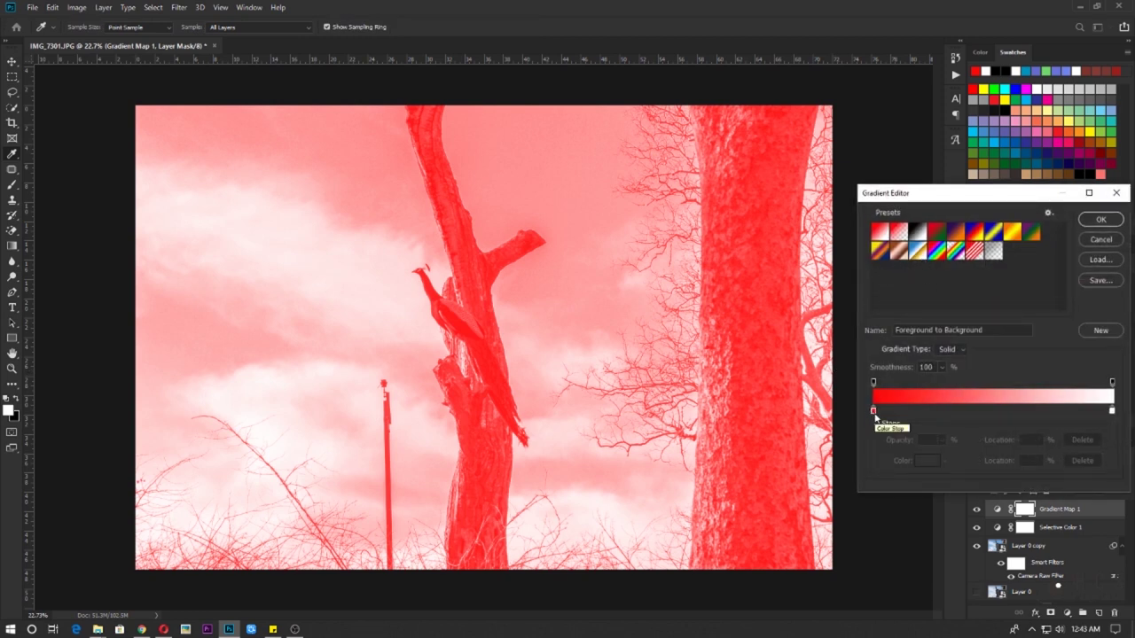
Step: Set the gradient stops to dark brown #543a3c and cream #ffebce and apply
{"action": "double_click", "coordinate": [1111, 413]}
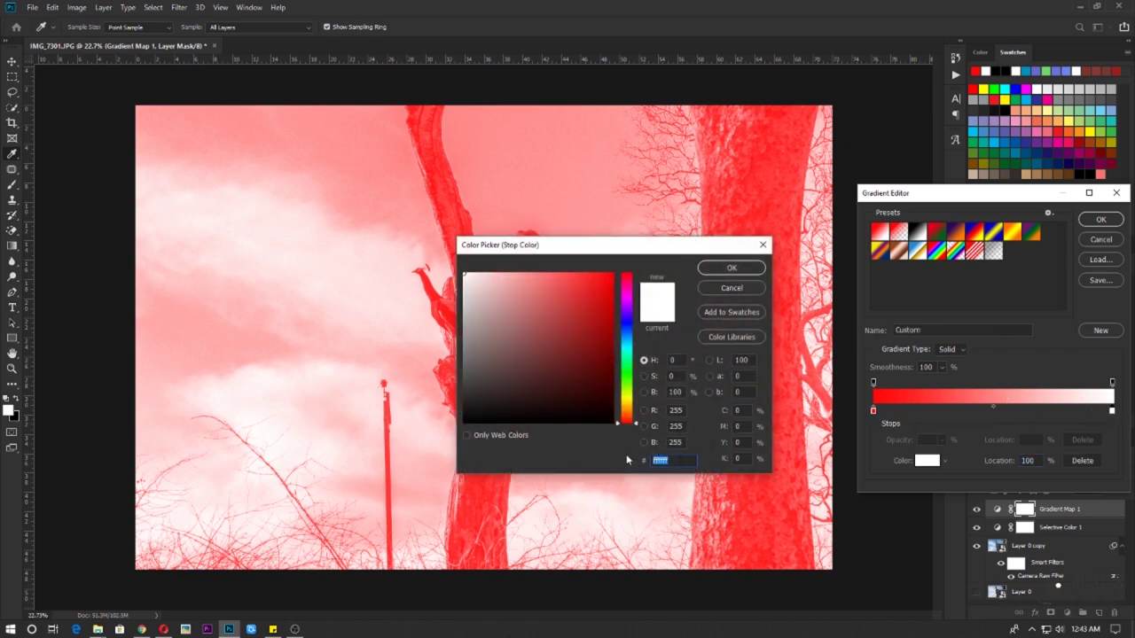
{"action": "type", "text": "54"}
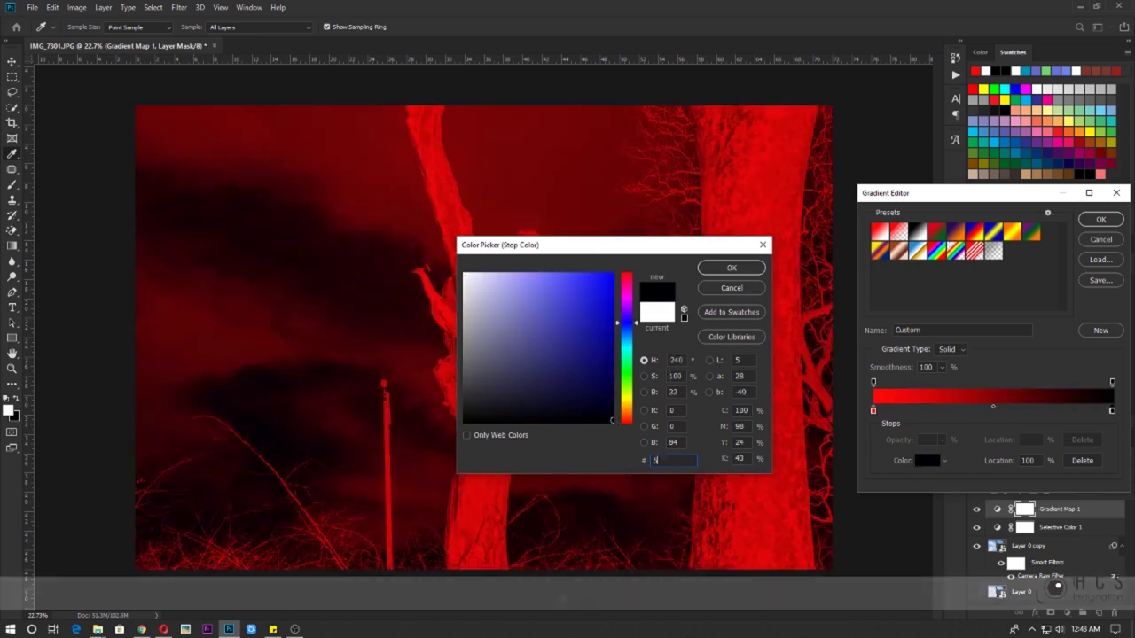
{"action": "type", "text": "3a3"}
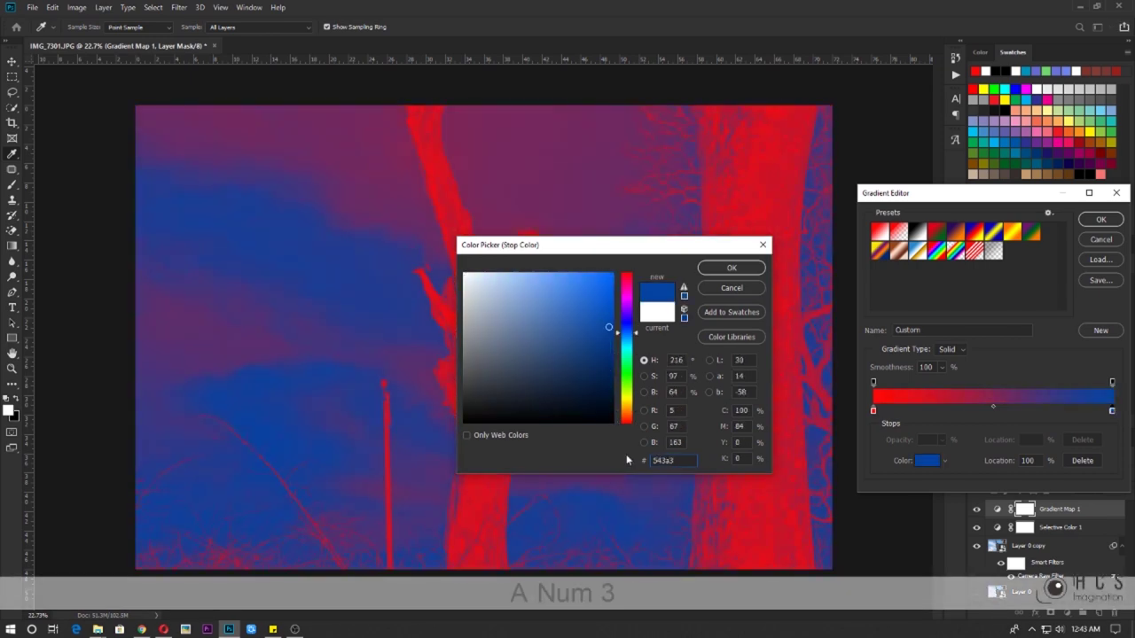
{"action": "type", "text": "c"}
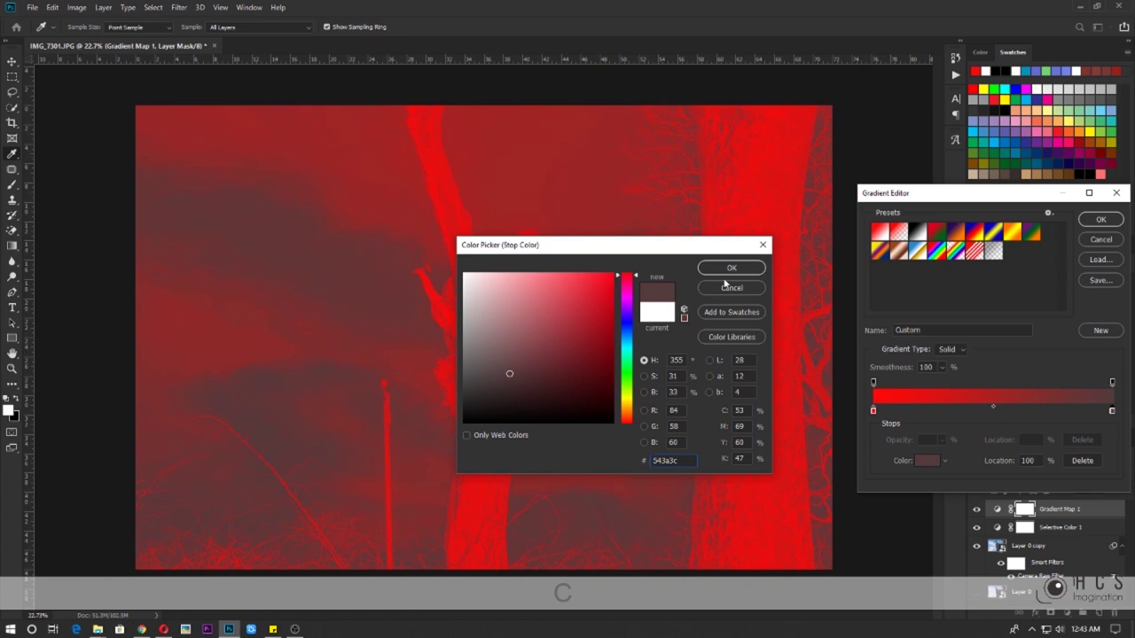
{"action": "left_click", "coordinate": [730, 270]}
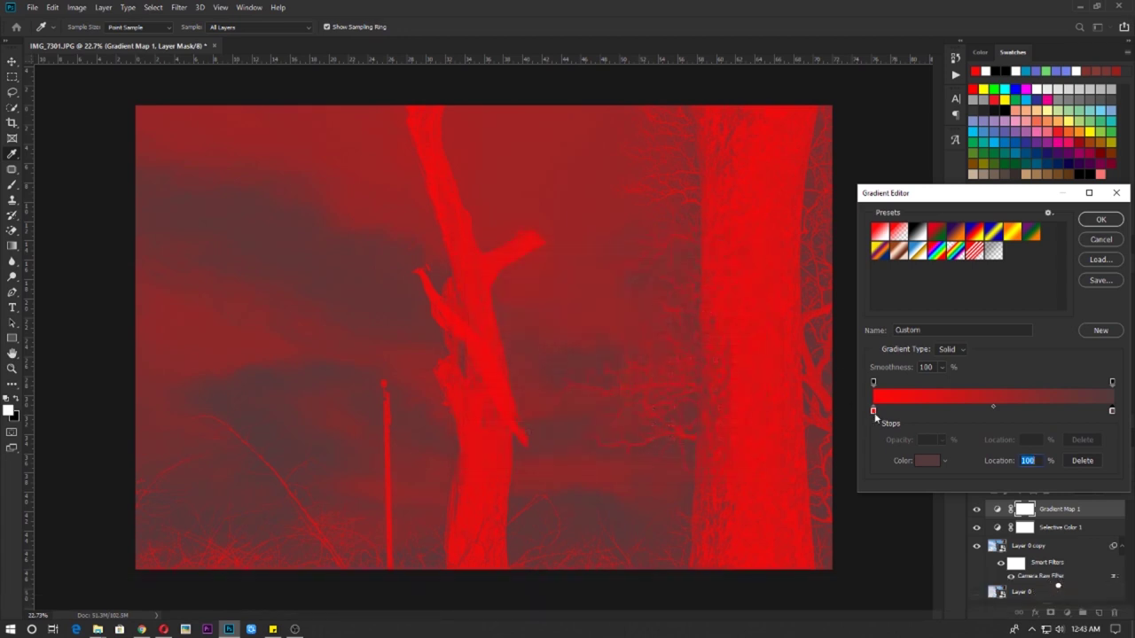
{"action": "double_click", "coordinate": [873, 410]}
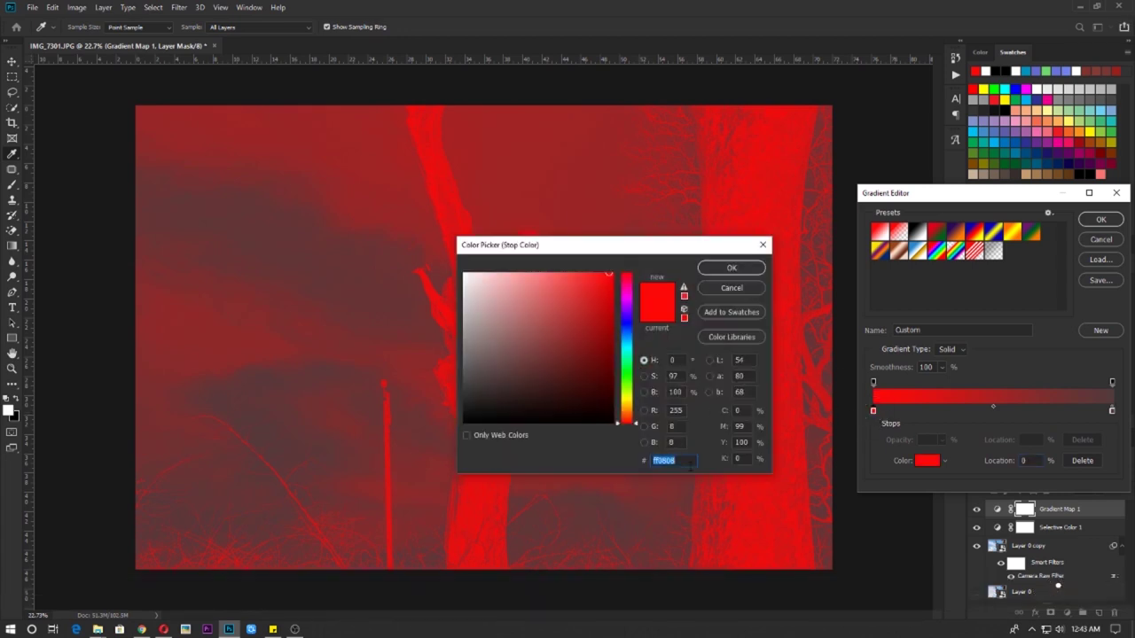
{"action": "type", "text": "ff"}
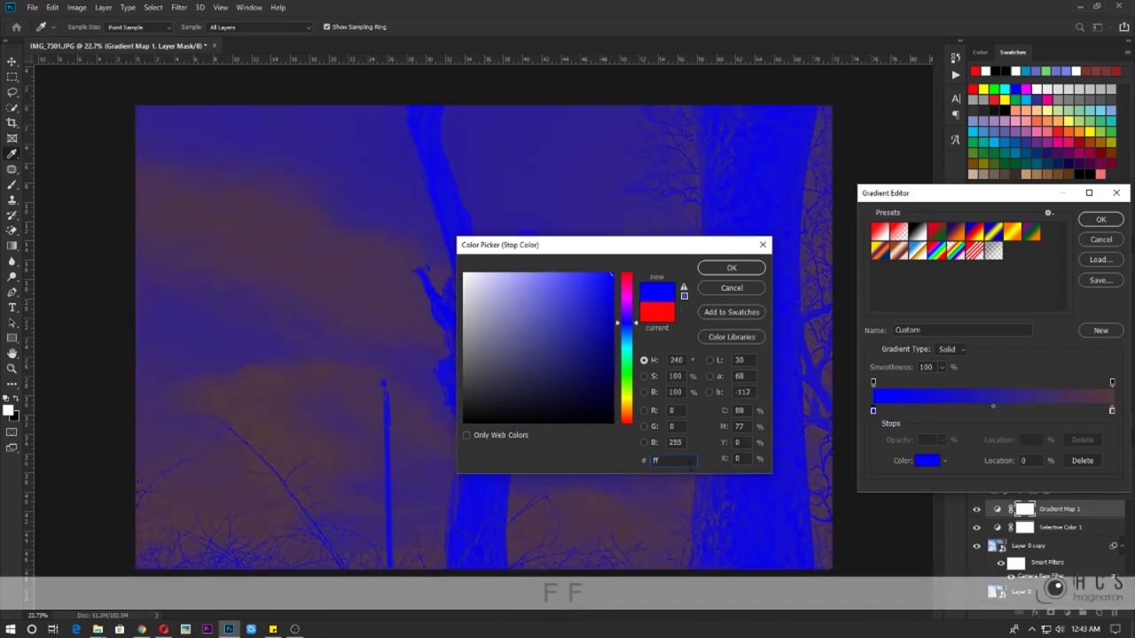
{"action": "type", "text": "ebce"}
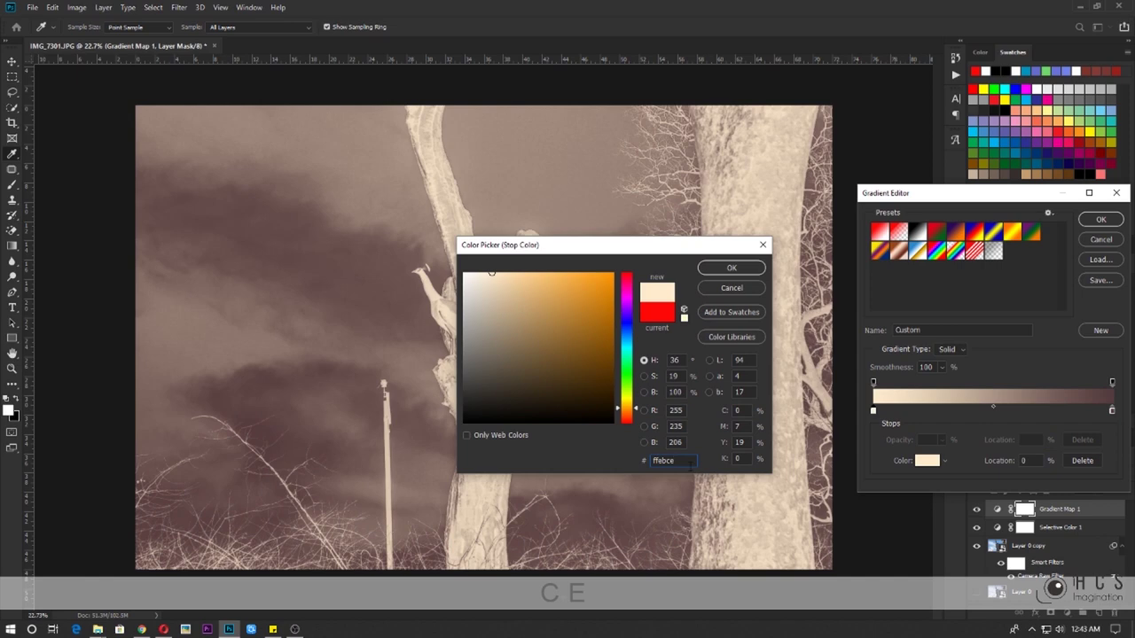
{"action": "left_click", "coordinate": [732, 268]}
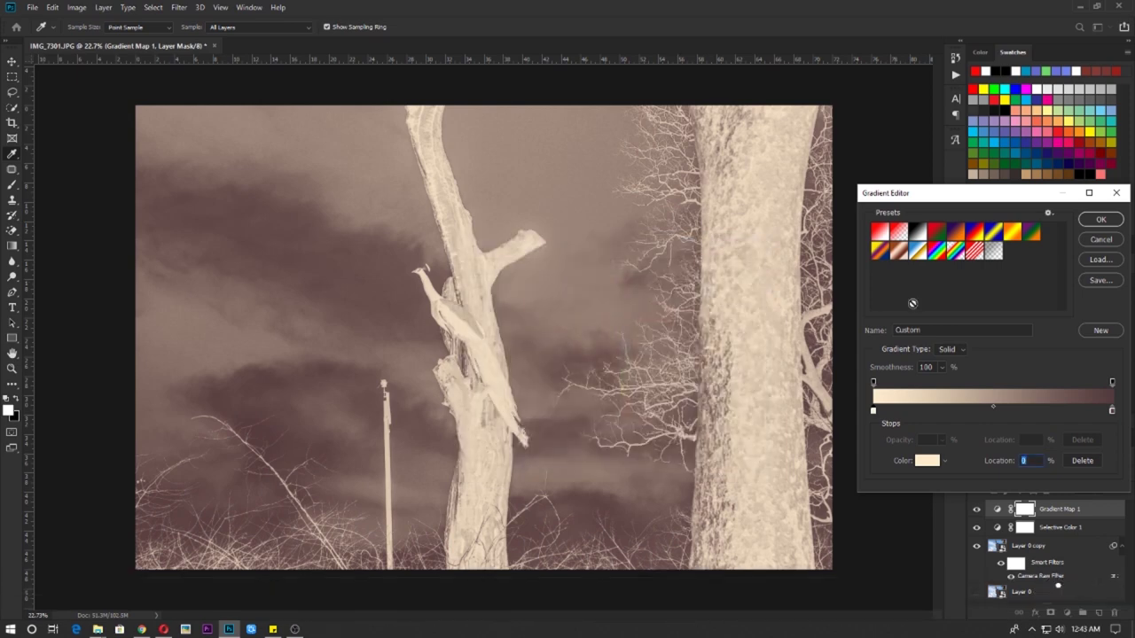
{"action": "left_click", "coordinate": [1100, 219]}
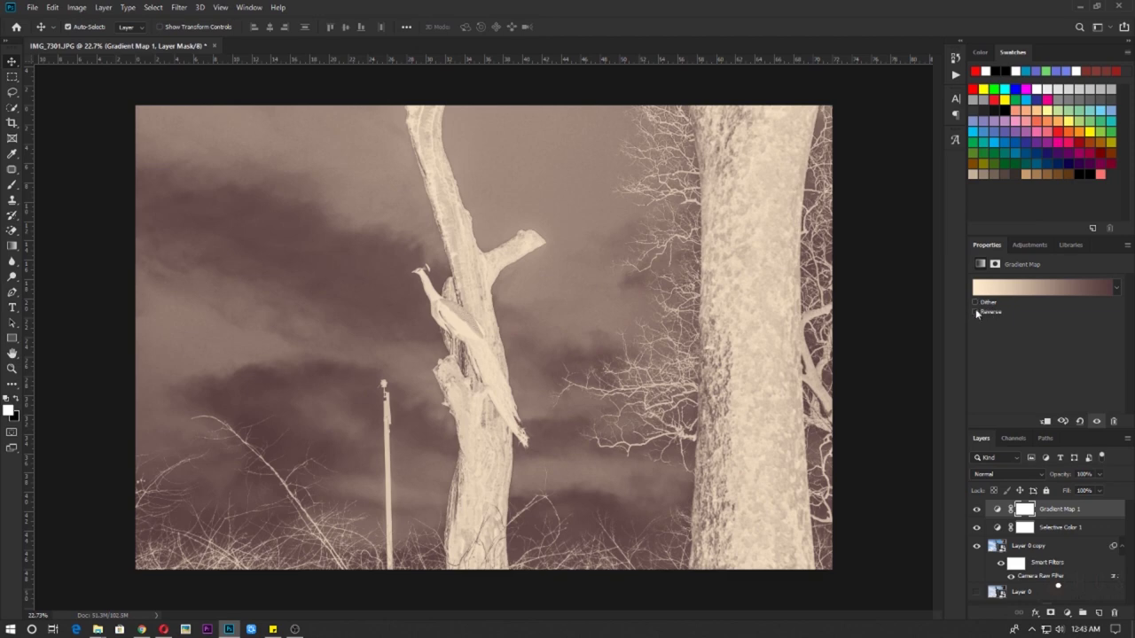
Step: Reverse the cream-and-brown Gradient Map and set its blend mode to Hard Light
{"action": "left_click", "coordinate": [975, 310]}
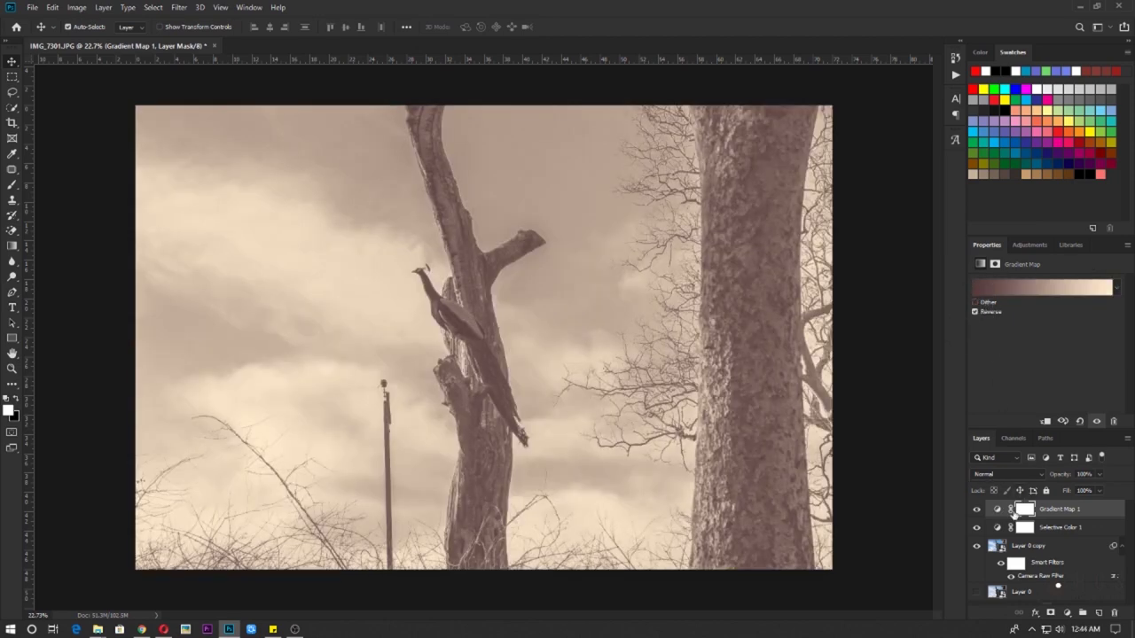
{"action": "left_click", "coordinate": [1013, 477]}
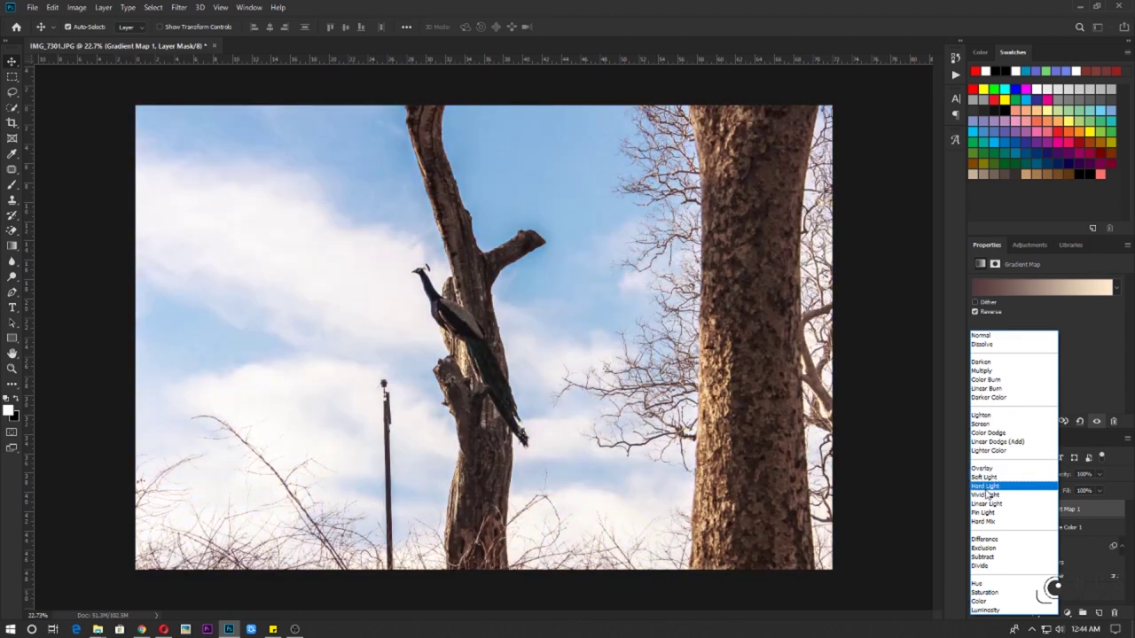
{"action": "left_click", "coordinate": [987, 488]}
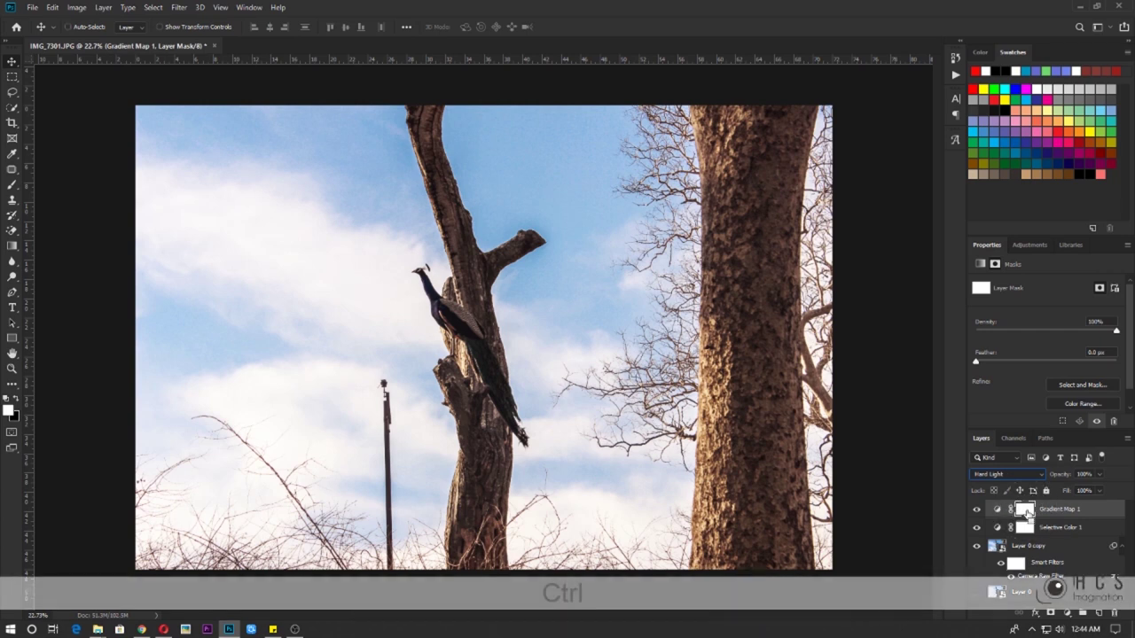
Step: Invert the Gradient Map 1 mask to hide the tint, then ready a larger, lower-opacity brush
{"action": "key", "text": "ctrl+i"}
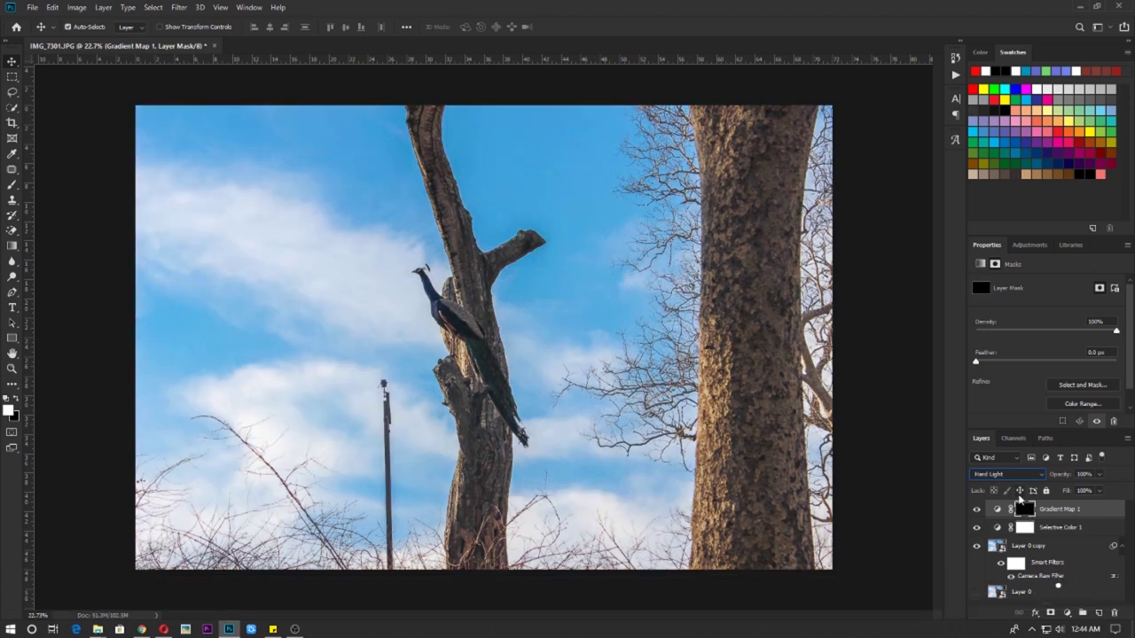
{"action": "left_click", "coordinate": [1021, 508]}
{"action": "key", "text": "b"}
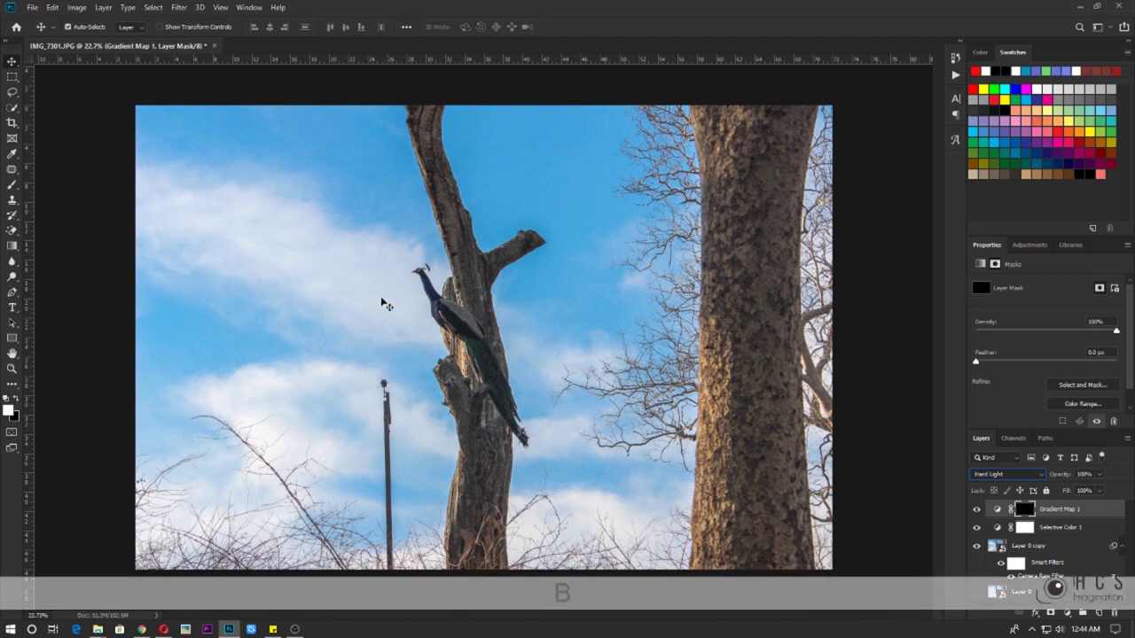
{"action": "key", "text": "b"}
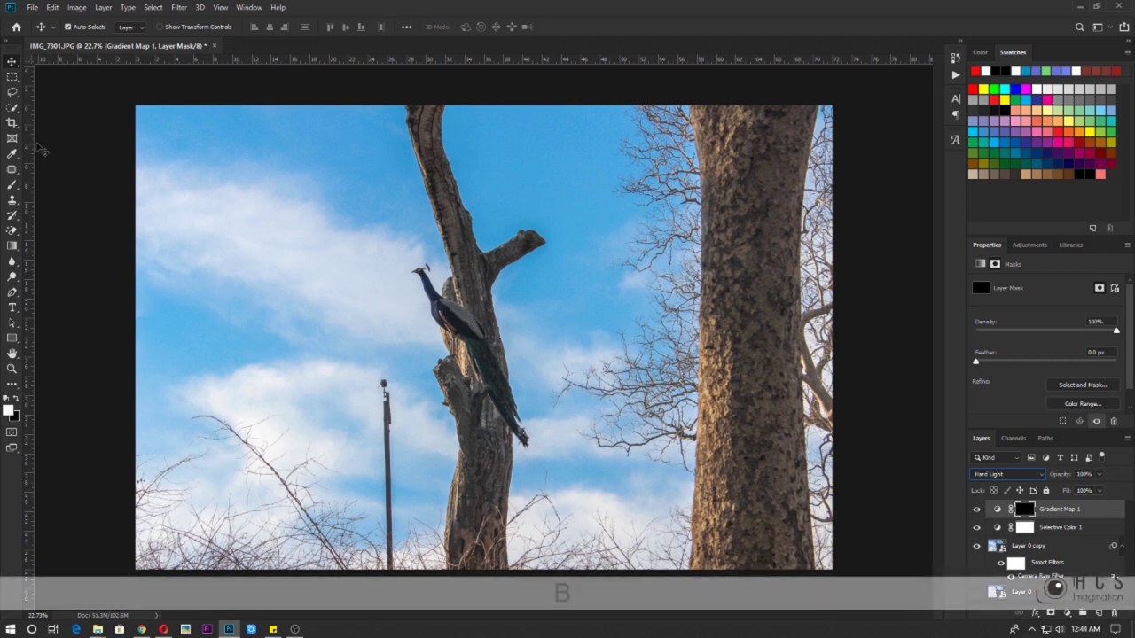
{"action": "left_click", "coordinate": [12, 187]}
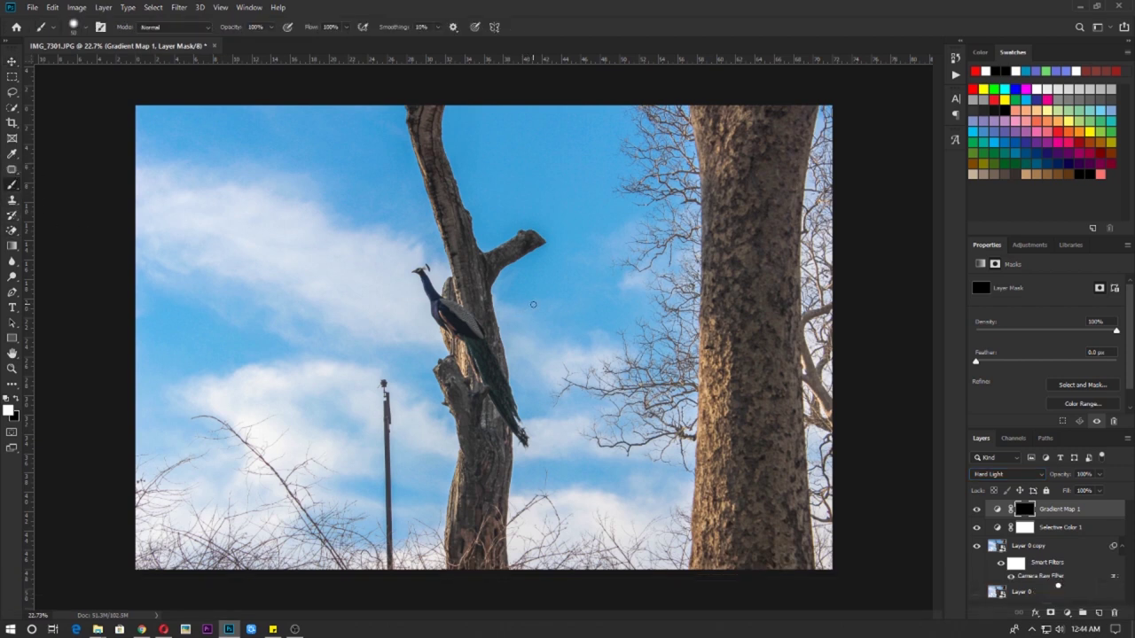
{"action": "key", "text": "bracketright"}
{"action": "key", "text": "bracketright"}
{"action": "key", "text": "bracketright"}
{"action": "key", "text": "bracketright"}
{"action": "key", "text": "bracketright"}
{"action": "key", "text": "bracketright"}
{"action": "key", "text": "bracketright"}
{"action": "key", "text": "bracketright"}
{"action": "left_click_drag", "start_coordinate": [238, 27], "coordinate": [231, 27]}
Step: Paint the warm toning onto the right trunk, then the thinner left trunk
{"action": "mouse_move", "coordinate": [723, 113]}
{"action": "left_mouse_down"}
{"action": "mouse_move", "coordinate": [777, 113]}
{"action": "mouse_move", "coordinate": [746, 171]}
{"action": "mouse_move", "coordinate": [735, 266]}
{"action": "mouse_move", "coordinate": [740, 192]}
{"action": "mouse_move", "coordinate": [734, 290]}
{"action": "mouse_move", "coordinate": [754, 240]}
{"action": "mouse_move", "coordinate": [733, 394]}
{"action": "mouse_move", "coordinate": [734, 297]}
{"action": "mouse_move", "coordinate": [732, 452]}
{"action": "mouse_move", "coordinate": [754, 324]}
{"action": "mouse_move", "coordinate": [760, 497]}
{"action": "mouse_move", "coordinate": [748, 485]}
{"action": "mouse_move", "coordinate": [740, 534]}
{"action": "mouse_move", "coordinate": [730, 522]}
{"action": "mouse_move", "coordinate": [755, 528]}
{"action": "mouse_move", "coordinate": [772, 586]}
{"action": "mouse_move", "coordinate": [771, 520]}
{"action": "mouse_move", "coordinate": [756, 594]}
{"action": "mouse_move", "coordinate": [768, 337]}
{"action": "left_mouse_up"}
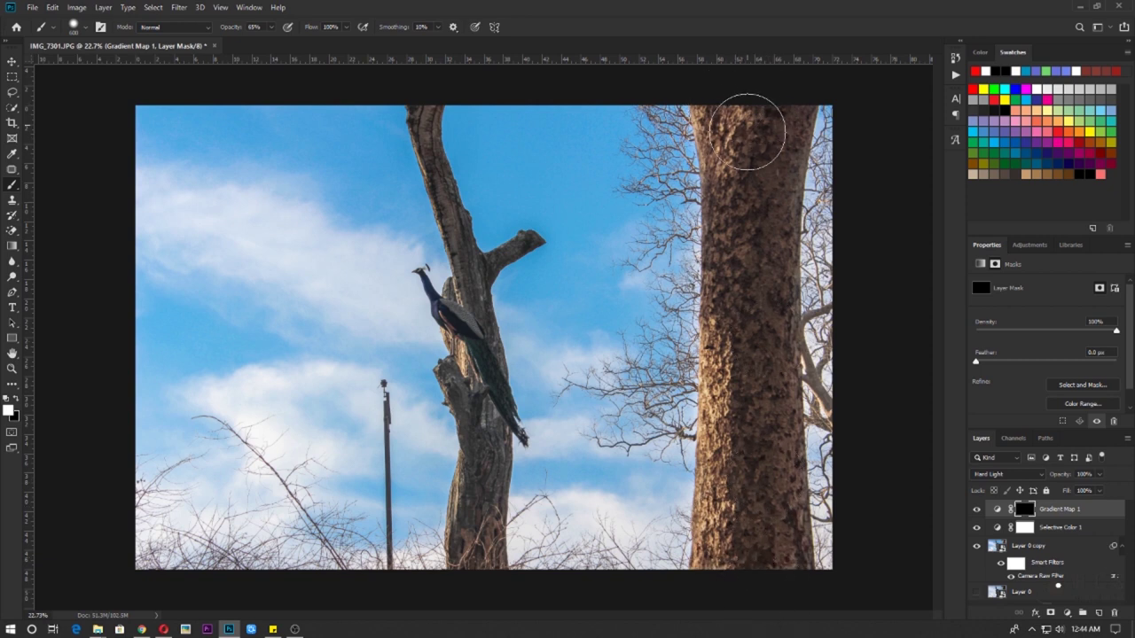
{"action": "mouse_move", "coordinate": [754, 263]}
{"action": "left_mouse_down"}
{"action": "mouse_move", "coordinate": [772, 393]}
{"action": "mouse_move", "coordinate": [758, 451]}
{"action": "mouse_move", "coordinate": [766, 557]}
{"action": "mouse_move", "coordinate": [736, 559]}
{"action": "mouse_move", "coordinate": [746, 515]}
{"action": "left_mouse_up"}
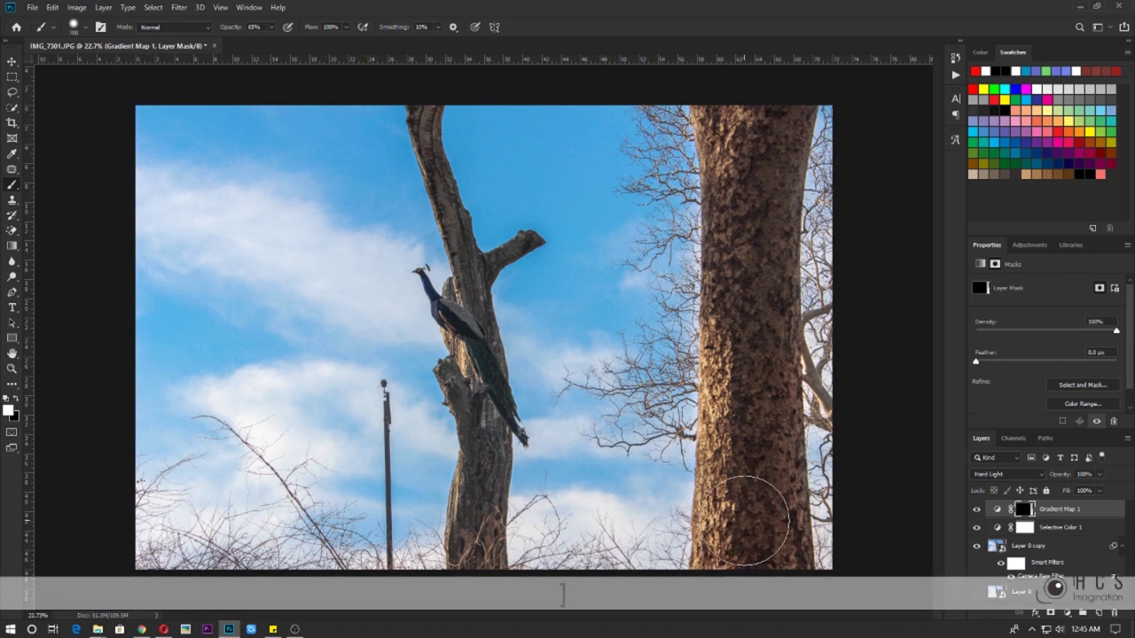
{"action": "key", "text": "bracketleft"}
{"action": "key", "text": "bracketleft"}
{"action": "key", "text": "bracketleft"}
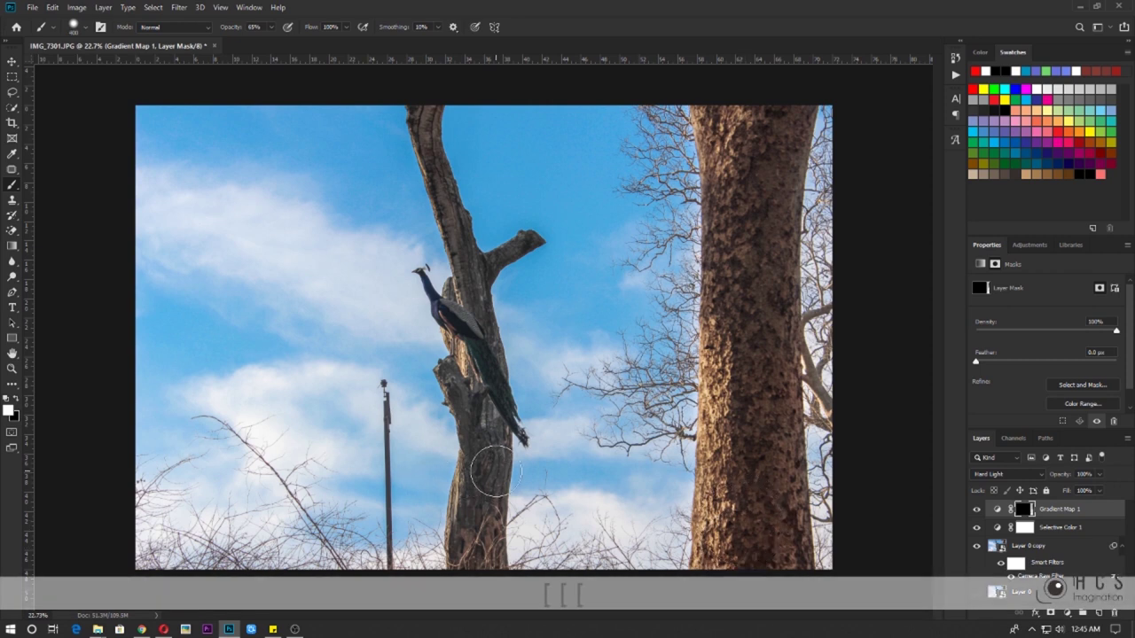
{"action": "key", "text": "bracketleft"}
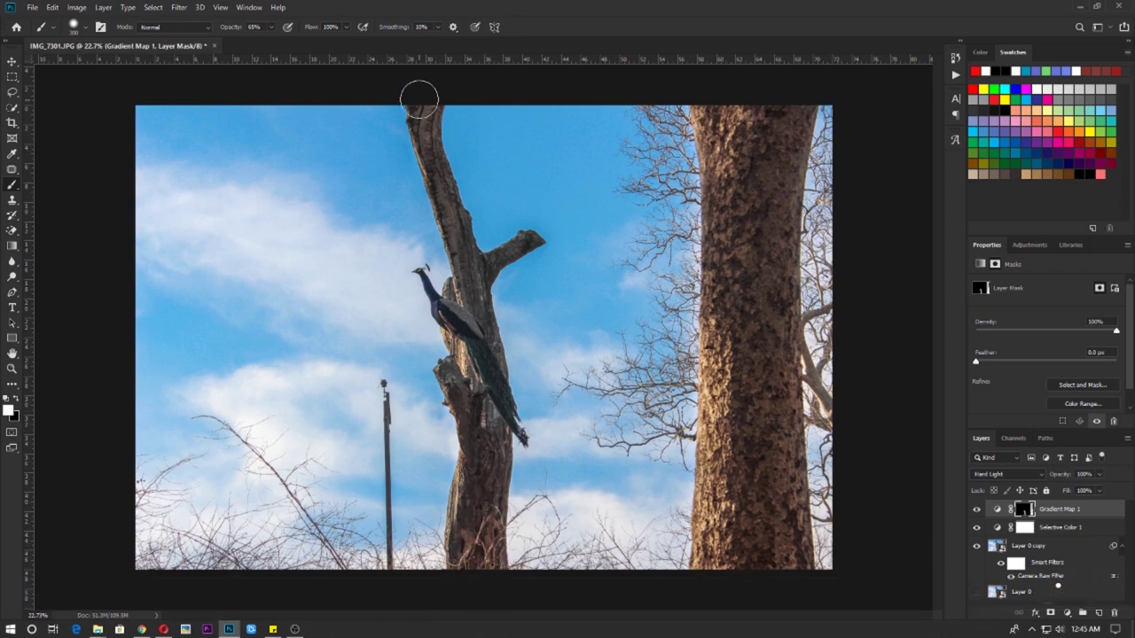
{"action": "mouse_move", "coordinate": [425, 143]}
{"action": "left_mouse_down"}
{"action": "mouse_move", "coordinate": [472, 277]}
{"action": "mouse_move", "coordinate": [528, 243]}
{"action": "left_mouse_up"}
Step: Shrink the brush to 200 and smaller for the branch detail near the peacock
{"action": "key", "text": "bracketleft"}
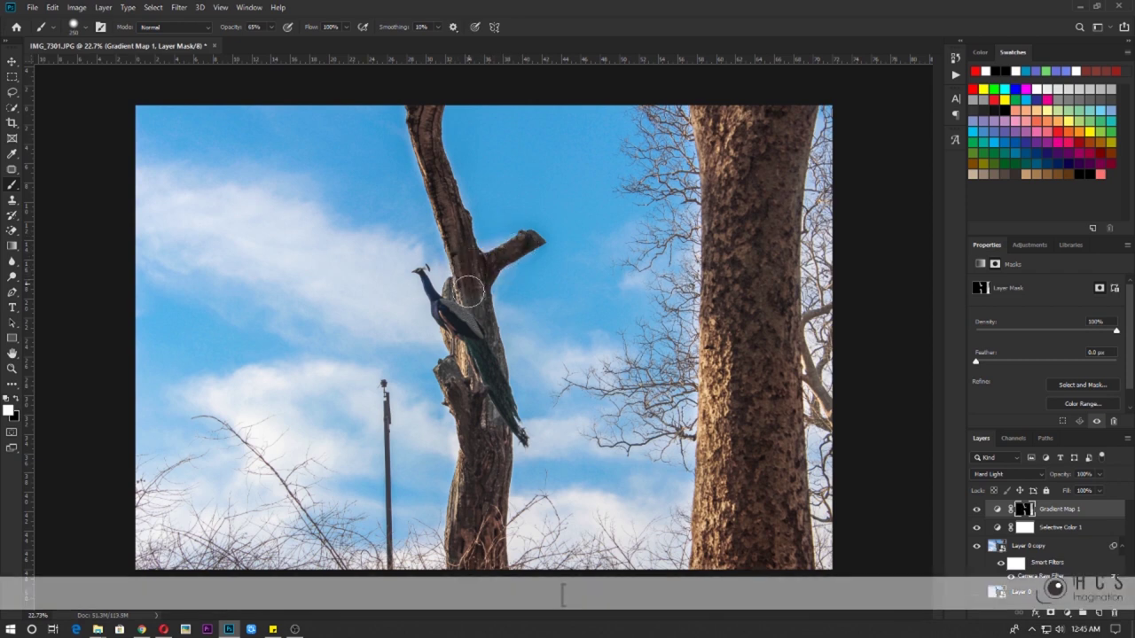
{"action": "key", "text": "bracketleft"}
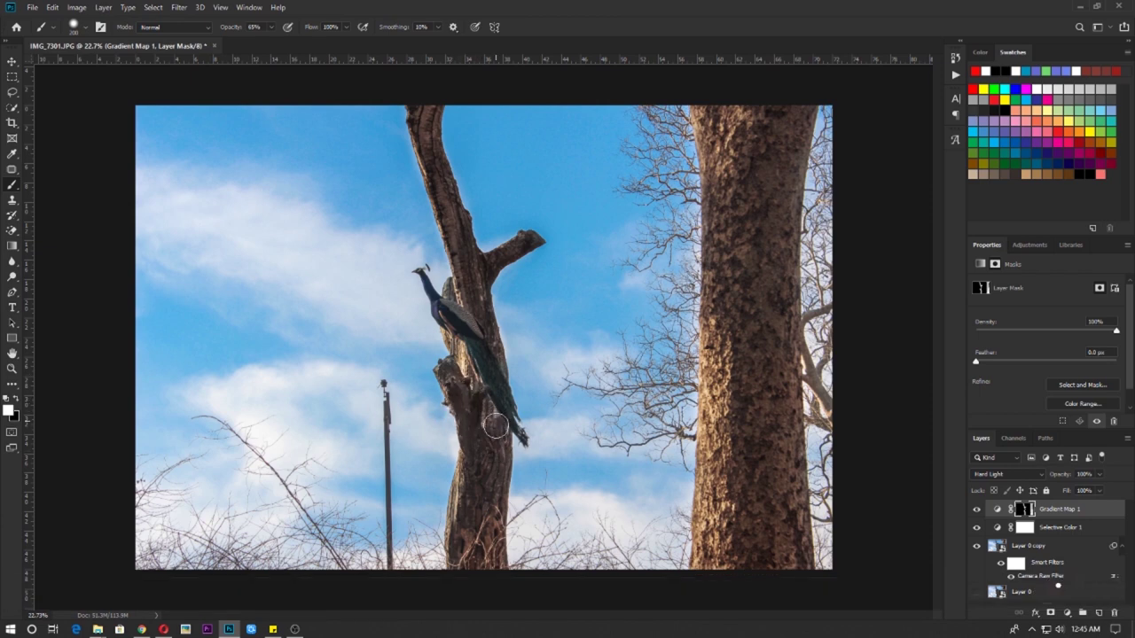
{"action": "scroll", "coordinate": [469, 363], "scroll_direction": "up", "scroll_amount": 5}
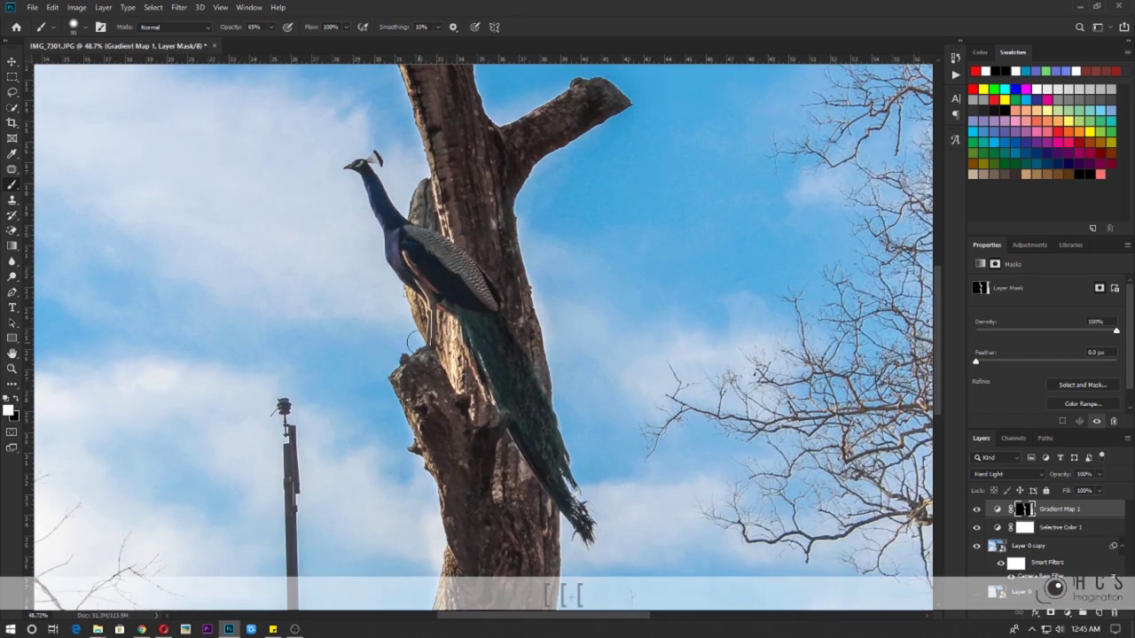
{"action": "key", "text": "bracketleft"}
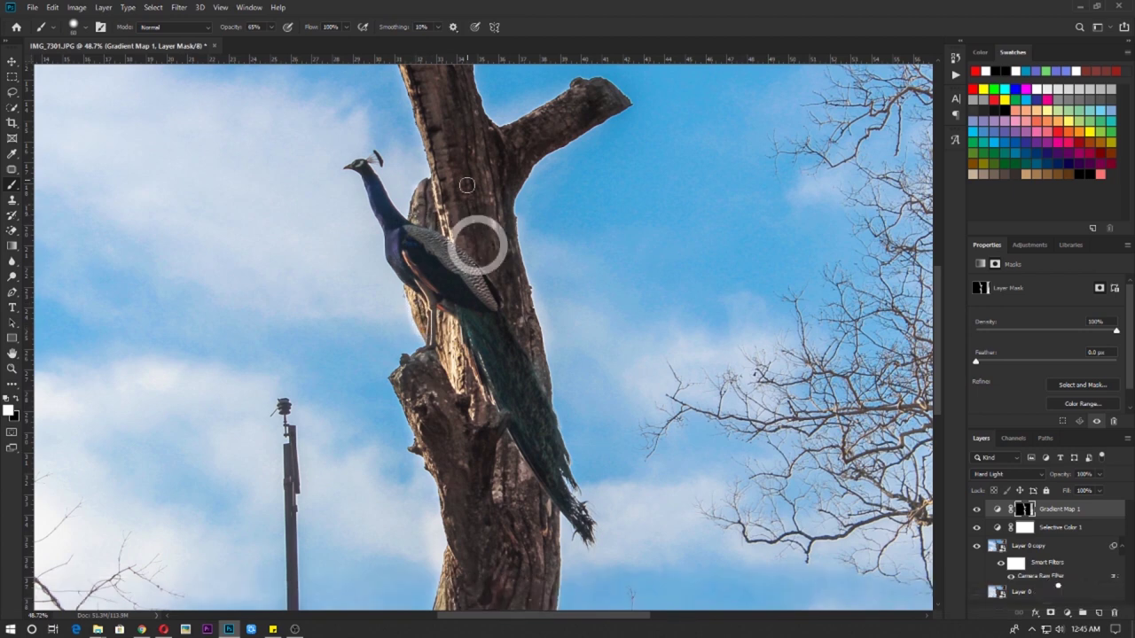
{"action": "scroll", "coordinate": [481, 245], "scroll_direction": "down", "scroll_amount": 5}
{"action": "scroll", "coordinate": [556, 447], "scroll_direction": "up", "scroll_amount": 3}
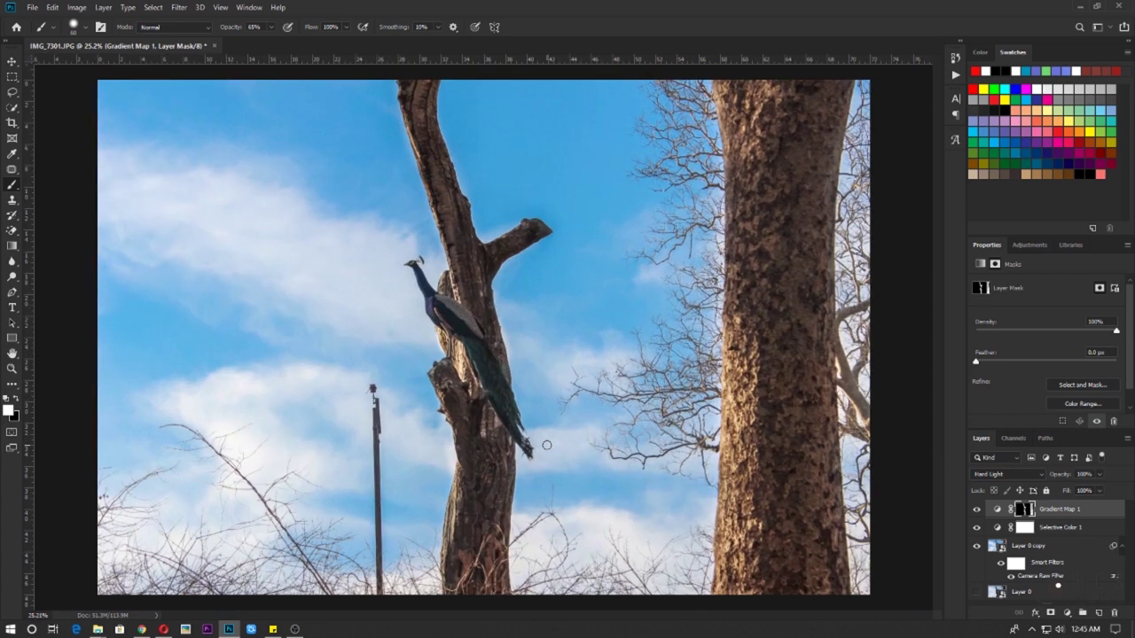
{"action": "scroll", "coordinate": [736, 487], "scroll_direction": "down", "scroll_amount": 4}
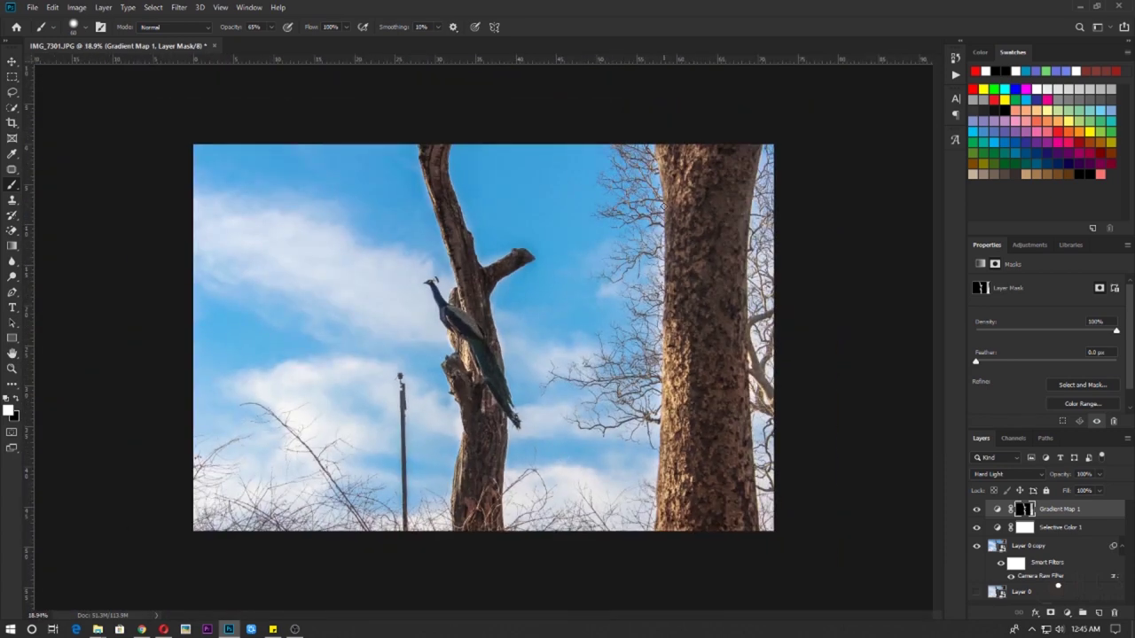
{"action": "scroll", "coordinate": [645, 182], "scroll_direction": "up", "scroll_amount": 2}
{"action": "scroll", "coordinate": [651, 331], "scroll_direction": "down", "scroll_amount": 2}
{"action": "left_click", "coordinate": [975, 511]}
{"action": "left_click", "coordinate": [976, 510]}
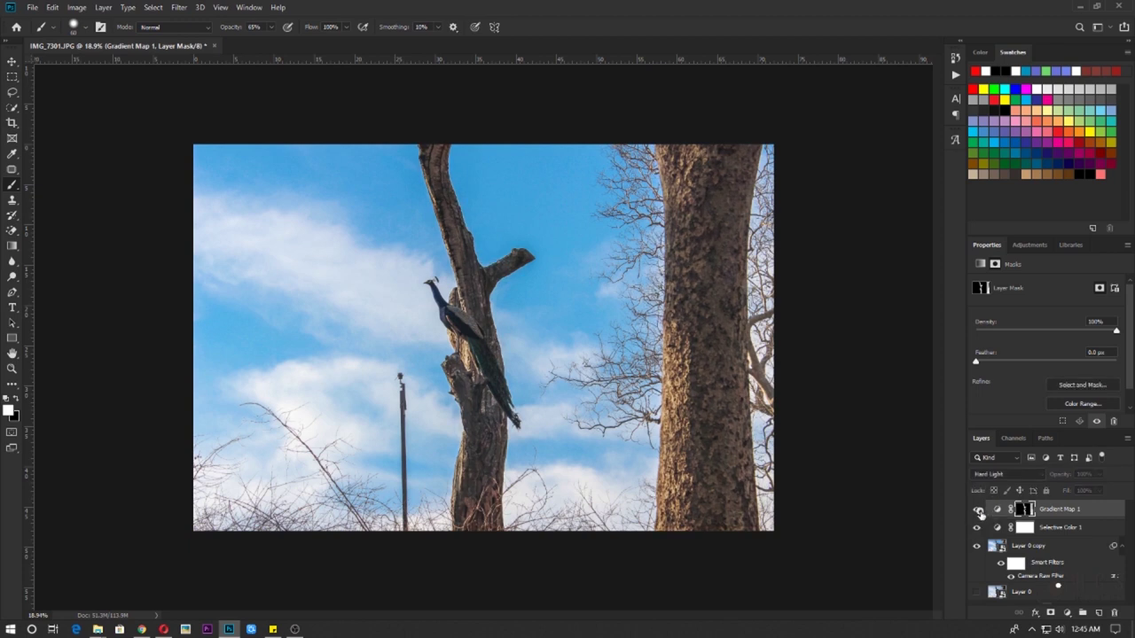
{"action": "left_click", "coordinate": [976, 511]}
{"action": "left_click", "coordinate": [981, 514]}
{"action": "left_click", "coordinate": [980, 514]}
{"action": "left_click", "coordinate": [981, 515]}
{"action": "left_click", "coordinate": [982, 517]}
{"action": "left_click", "coordinate": [981, 516]}
{"action": "left_click", "coordinate": [980, 516]}
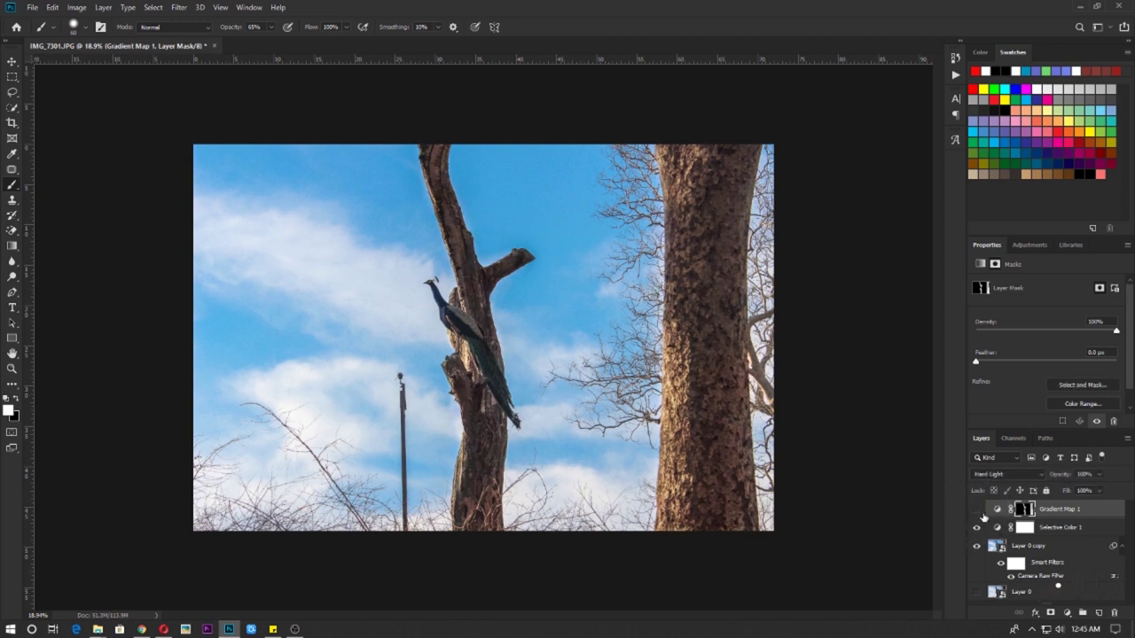
{"action": "left_click", "coordinate": [980, 517]}
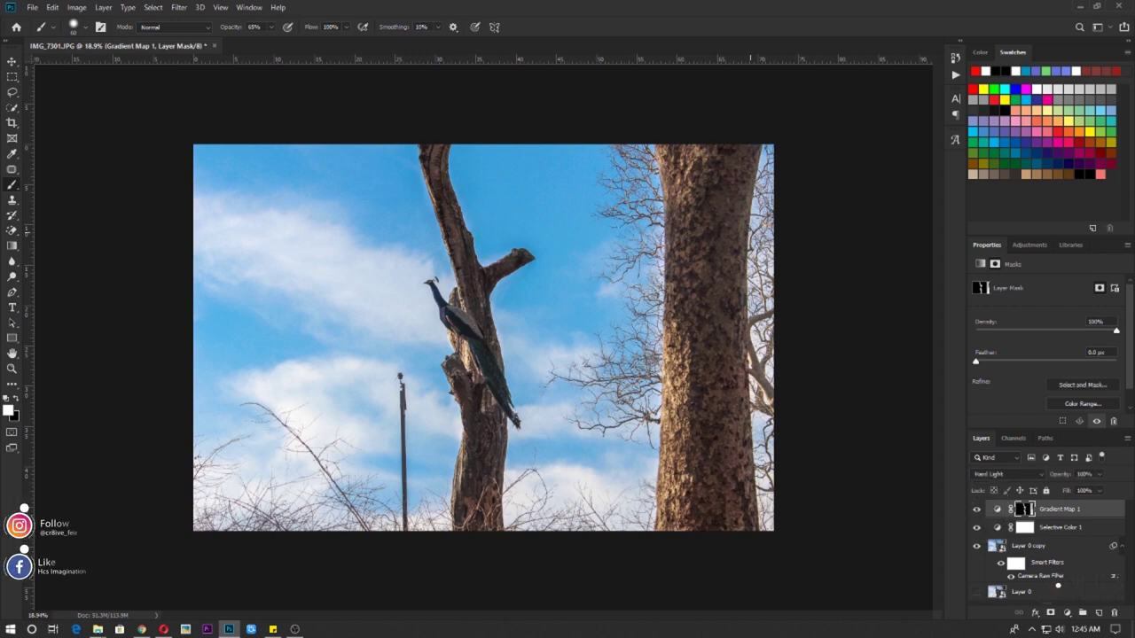
{"action": "left_click", "coordinate": [978, 512]}
{"action": "left_click", "coordinate": [977, 511]}
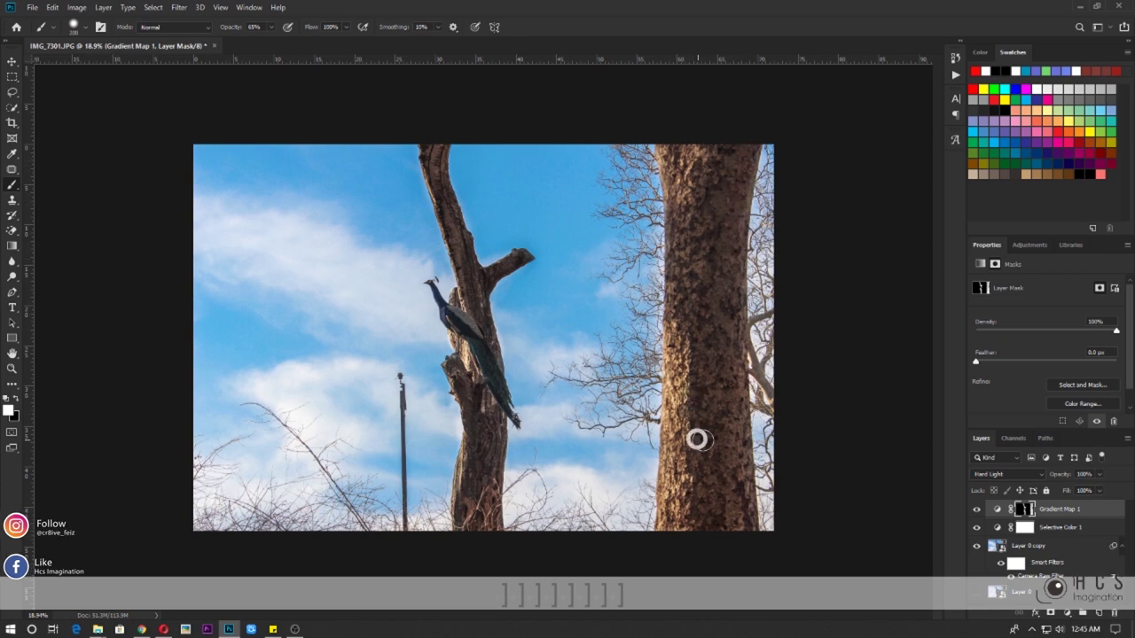
{"action": "scroll", "coordinate": [785, 429], "scroll_direction": "down", "scroll_amount": 2}
{"action": "scroll", "coordinate": [408, 278], "scroll_direction": "up", "scroll_amount": 2}
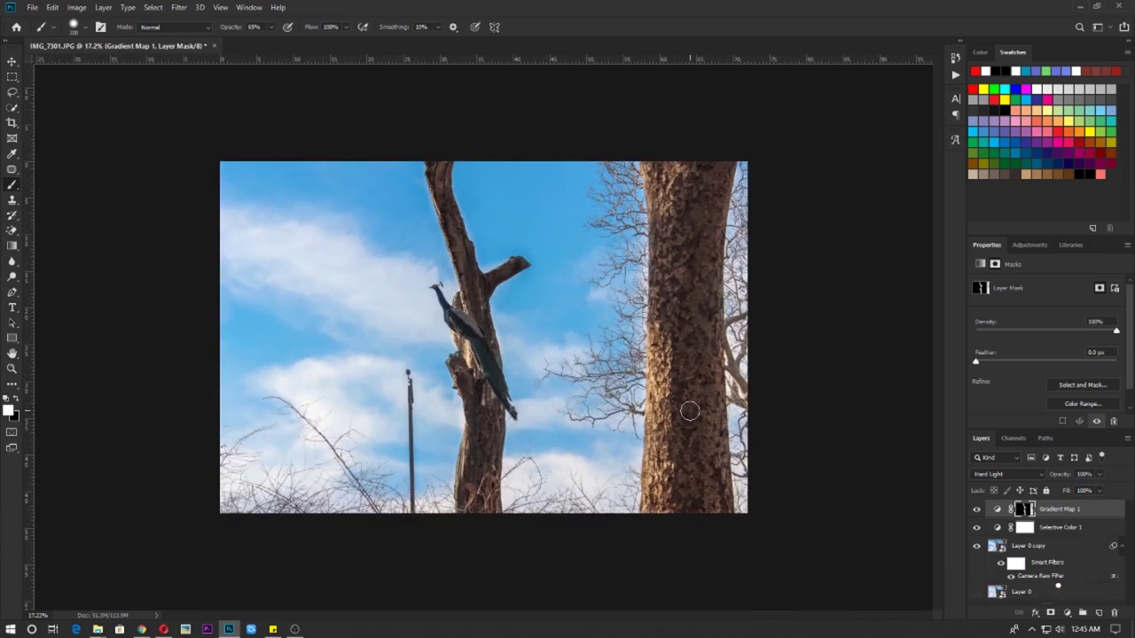
{"action": "left_click", "coordinate": [12, 62]}
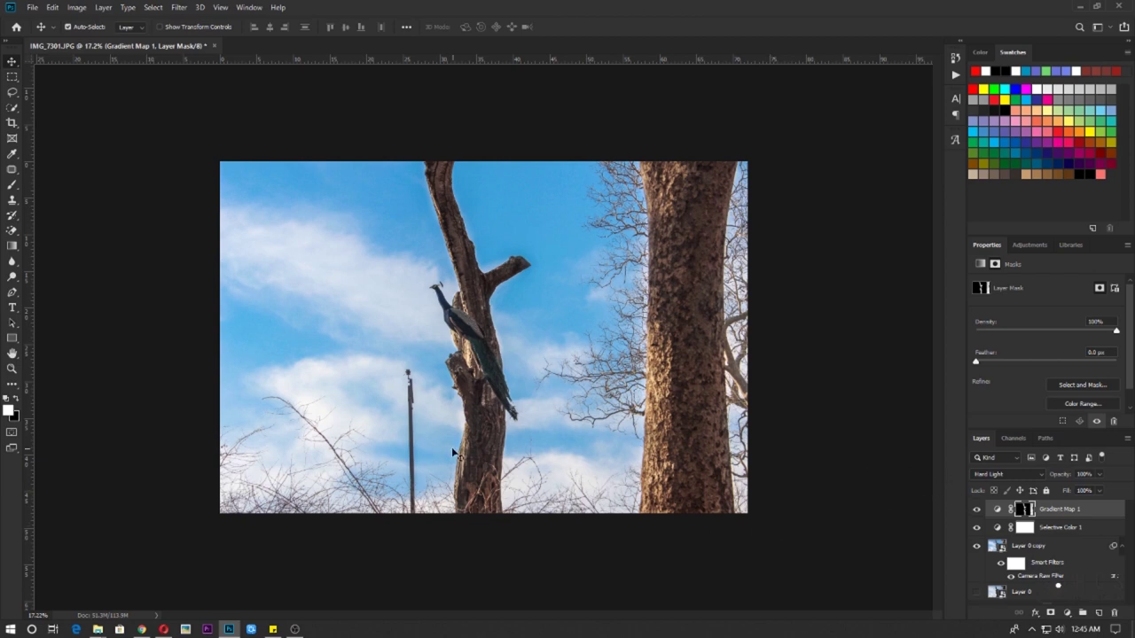
{"action": "scroll", "coordinate": [452, 452], "scroll_direction": "up", "scroll_amount": 2}
{"action": "scroll", "coordinate": [567, 466], "scroll_direction": "down", "scroll_amount": 1}
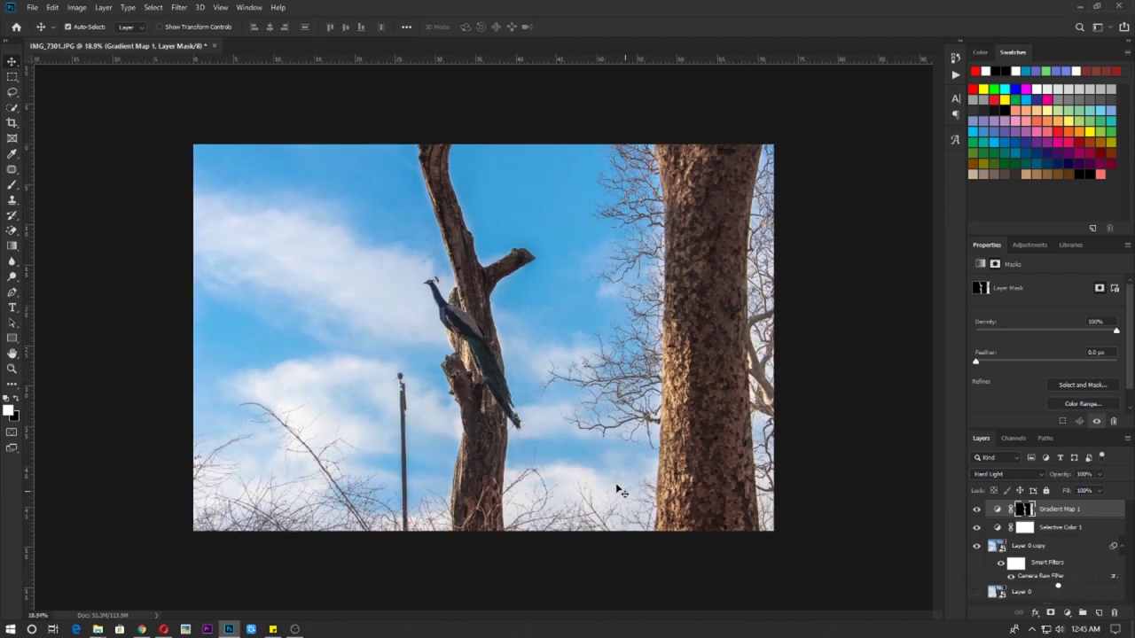
{"action": "scroll", "coordinate": [412, 442], "scroll_direction": "up", "scroll_amount": 2}
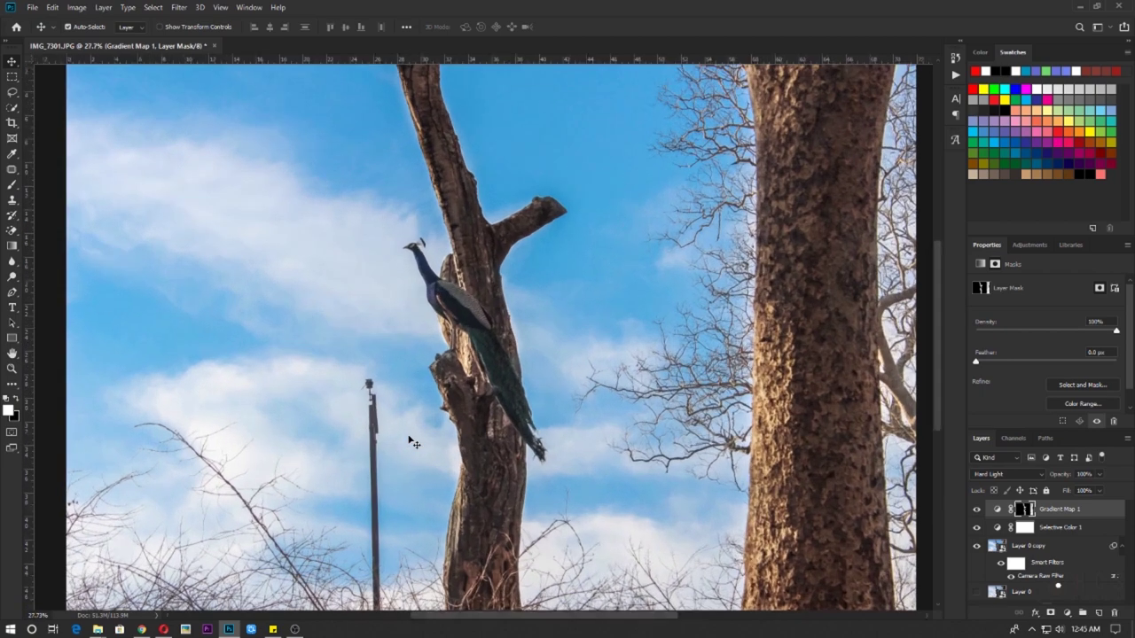
{"action": "scroll", "coordinate": [412, 442], "scroll_direction": "up", "scroll_amount": 1}
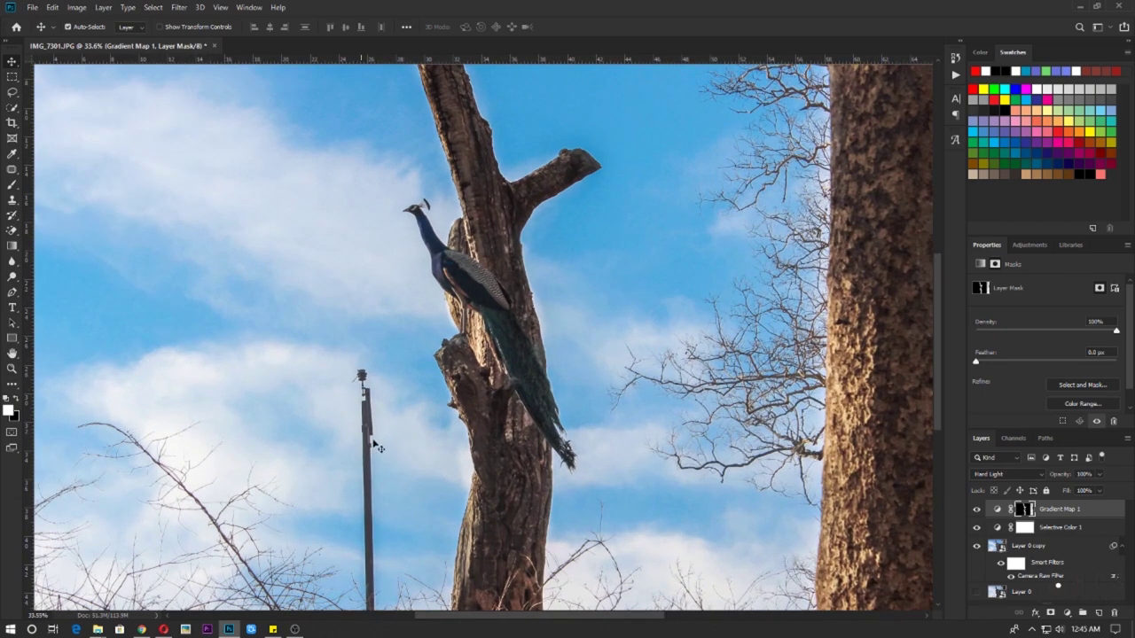
{"action": "scroll", "coordinate": [396, 556], "scroll_direction": "down", "scroll_amount": 2}
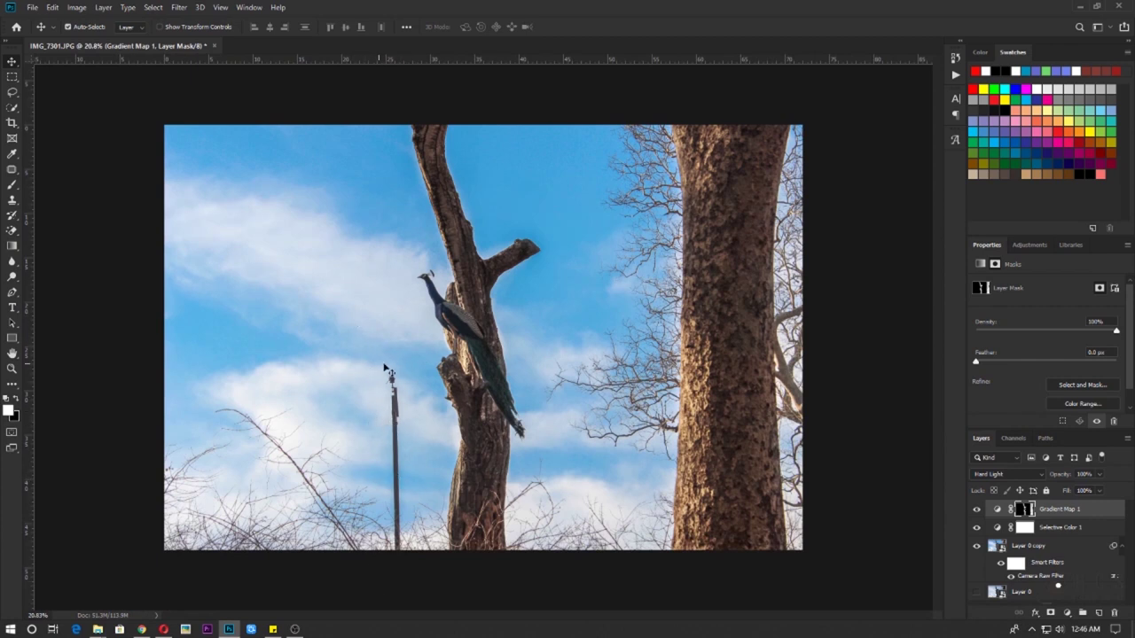
{"action": "left_click", "coordinate": [1060, 512]}
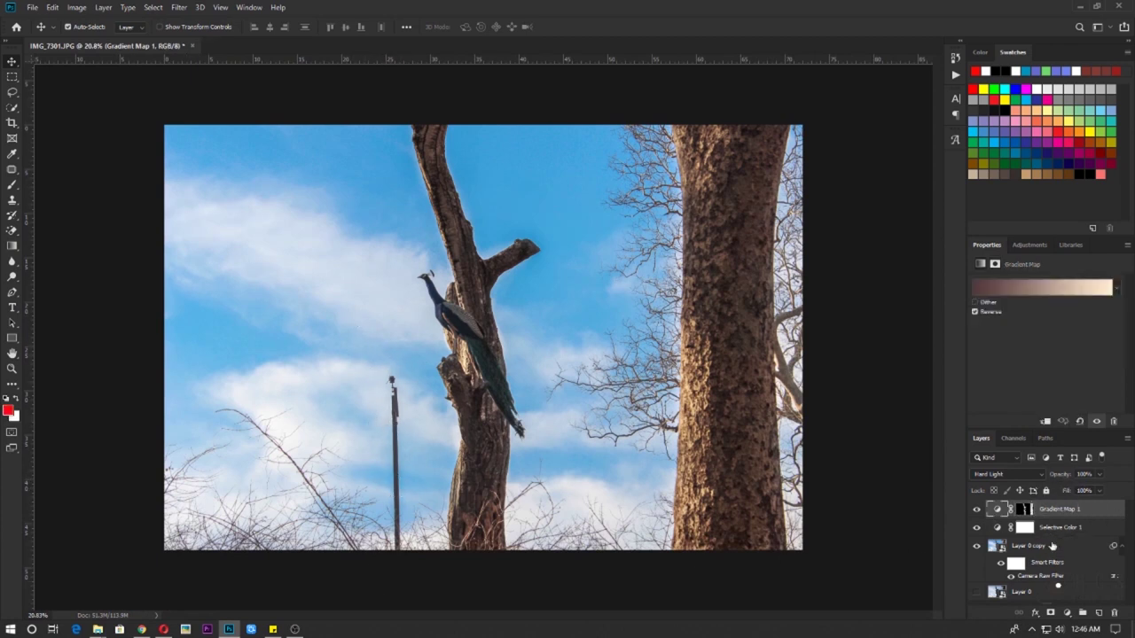
{"action": "left_click", "coordinate": [1053, 562]}
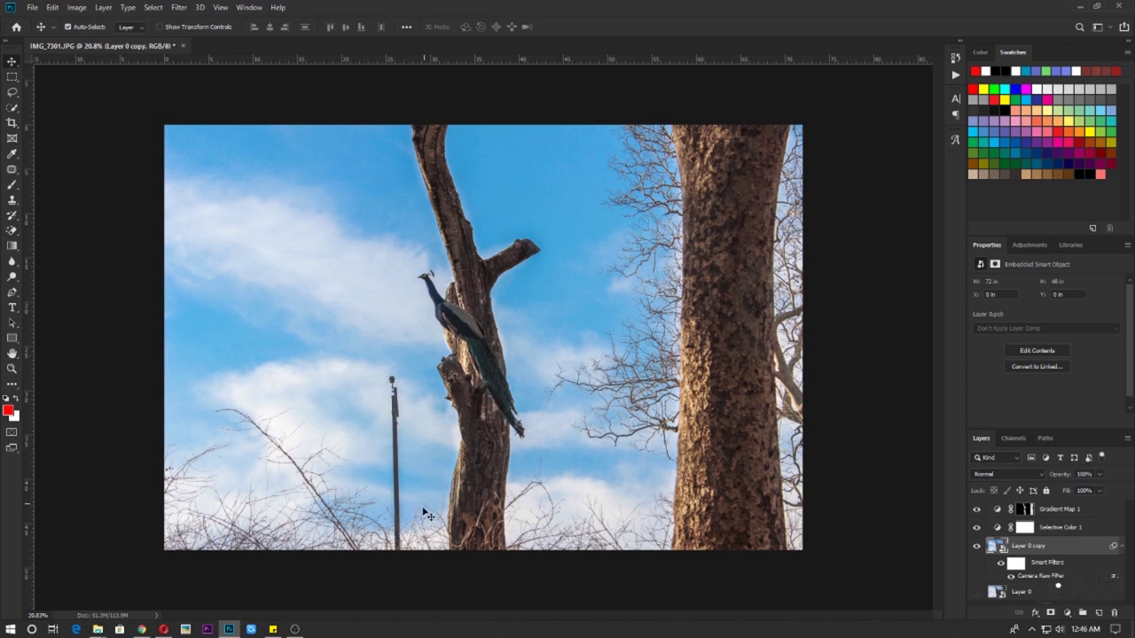
Step: Briefly pick the Patch tool, then return to the Move tool
{"action": "left_click", "coordinate": [10, 169]}
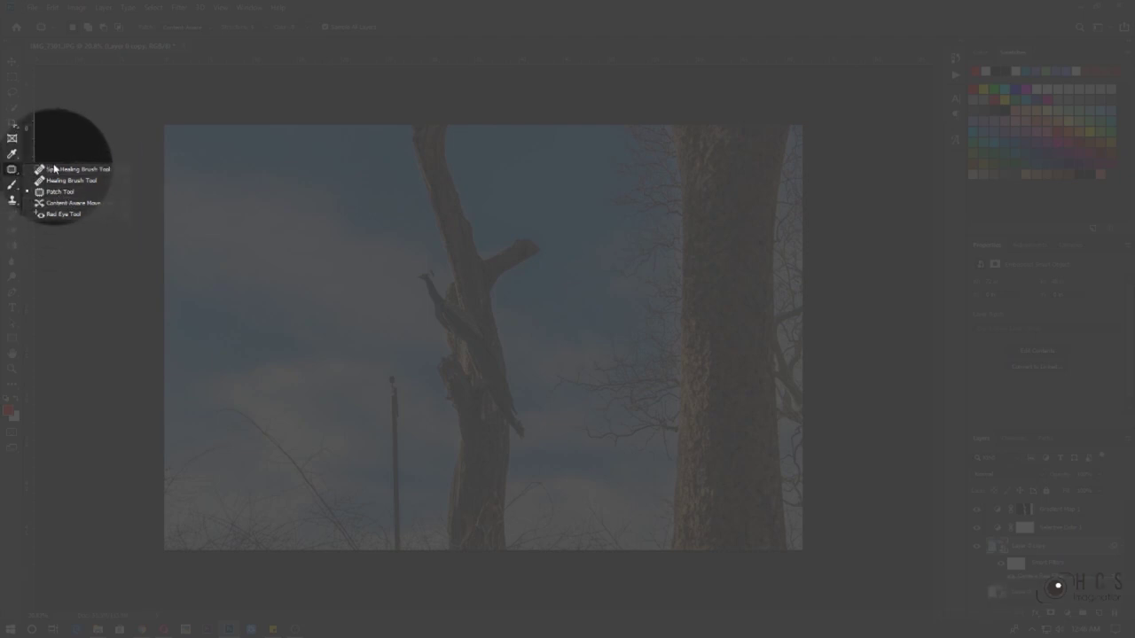
{"action": "key", "text": "shift+q"}
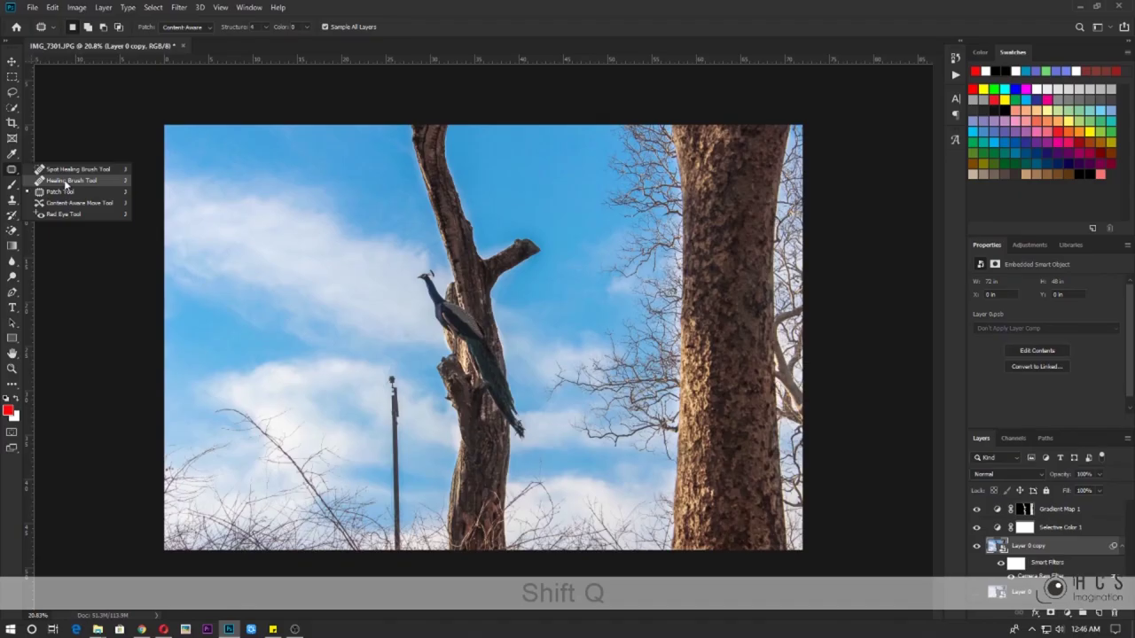
{"action": "left_click", "coordinate": [11, 169]}
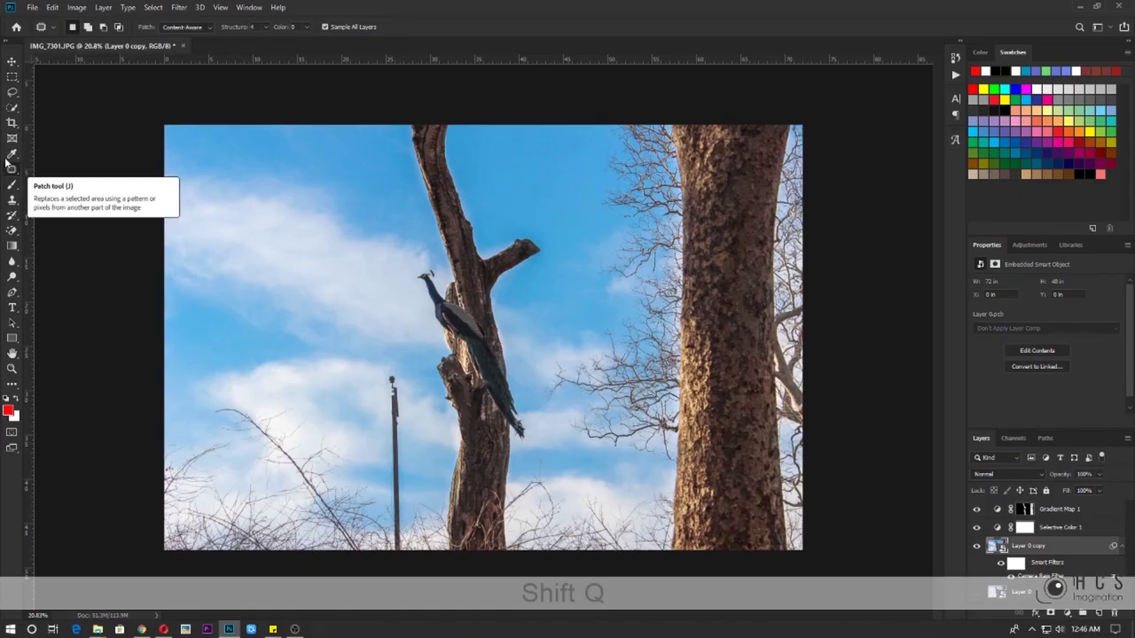
{"action": "left_click", "coordinate": [13, 62]}
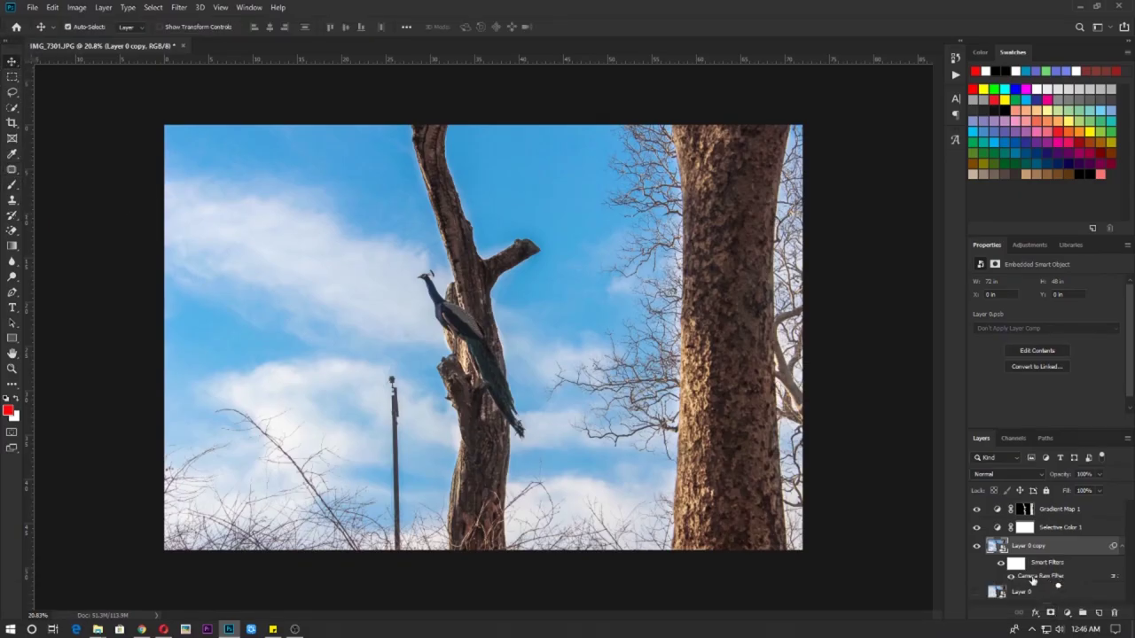
Step: Duplicate Layer 0 copy as Layer 0 copy 2 and rasterize it into a pixel layer
{"action": "key", "text": "ctrl+j"}
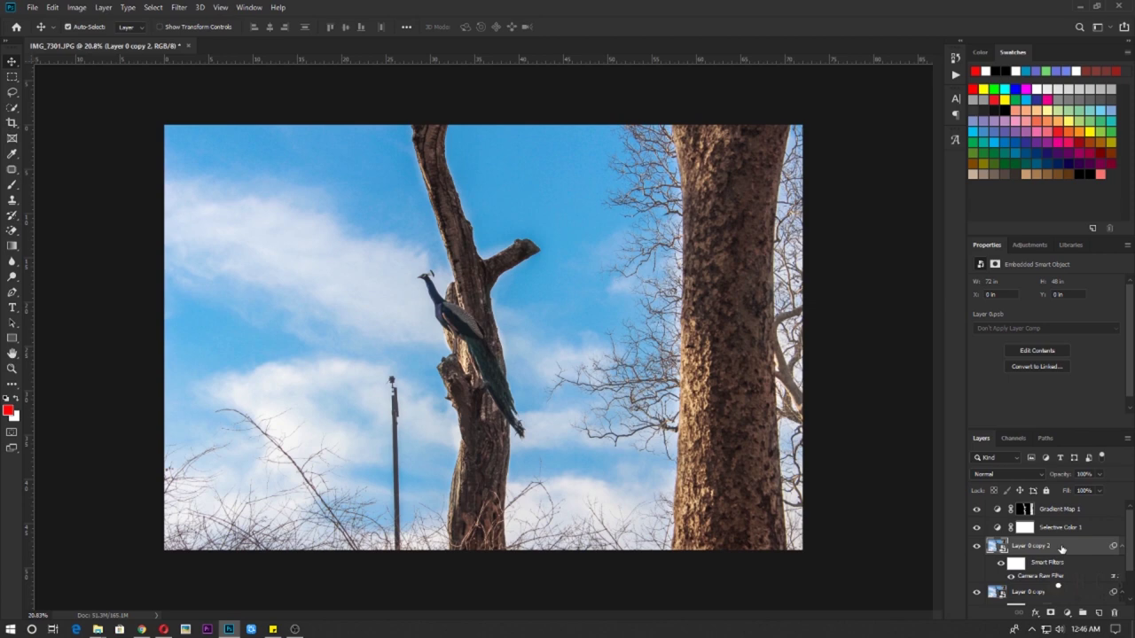
{"action": "right_click", "coordinate": [1061, 550]}
{"action": "key", "text": "Escape"}
{"action": "right_click", "coordinate": [1028, 550]}
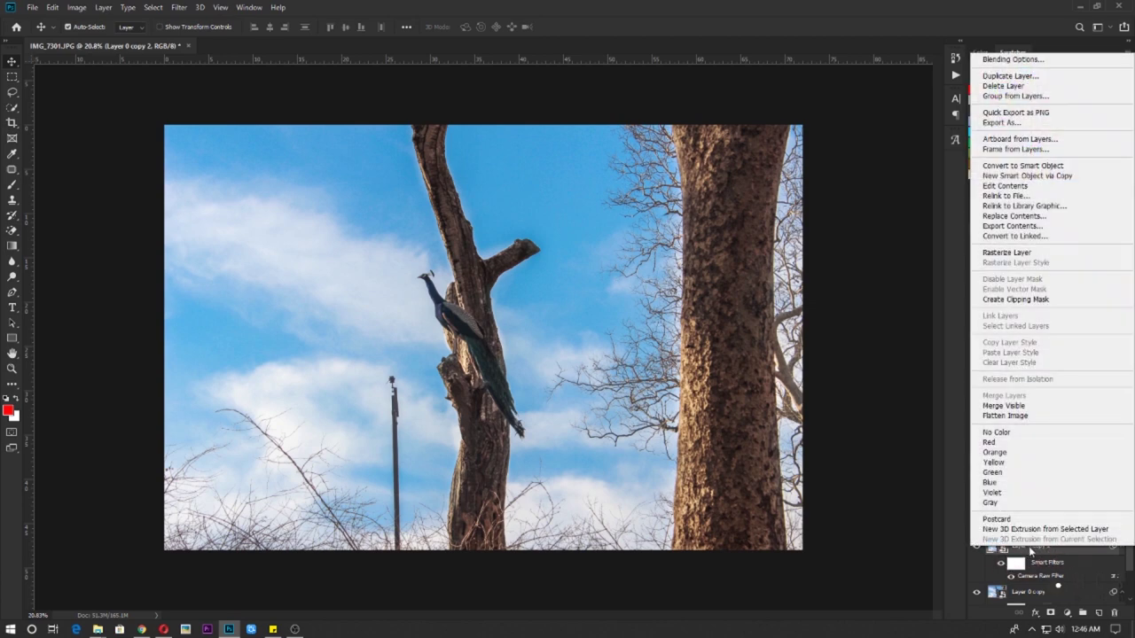
{"action": "left_click", "coordinate": [1005, 252]}
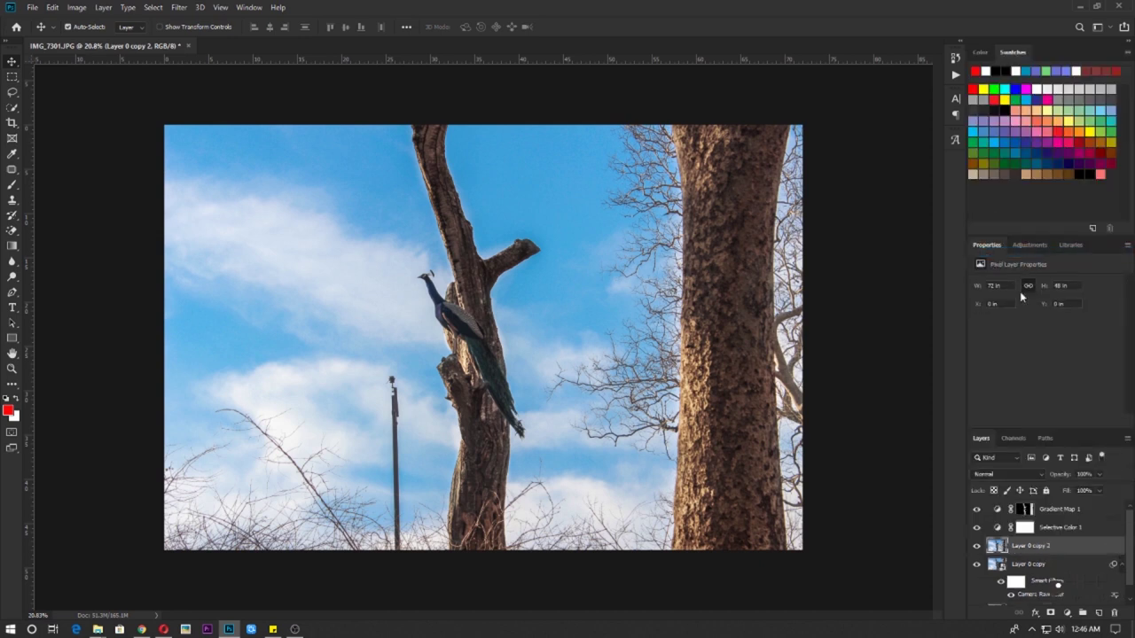
{"action": "left_click", "coordinate": [978, 546]}
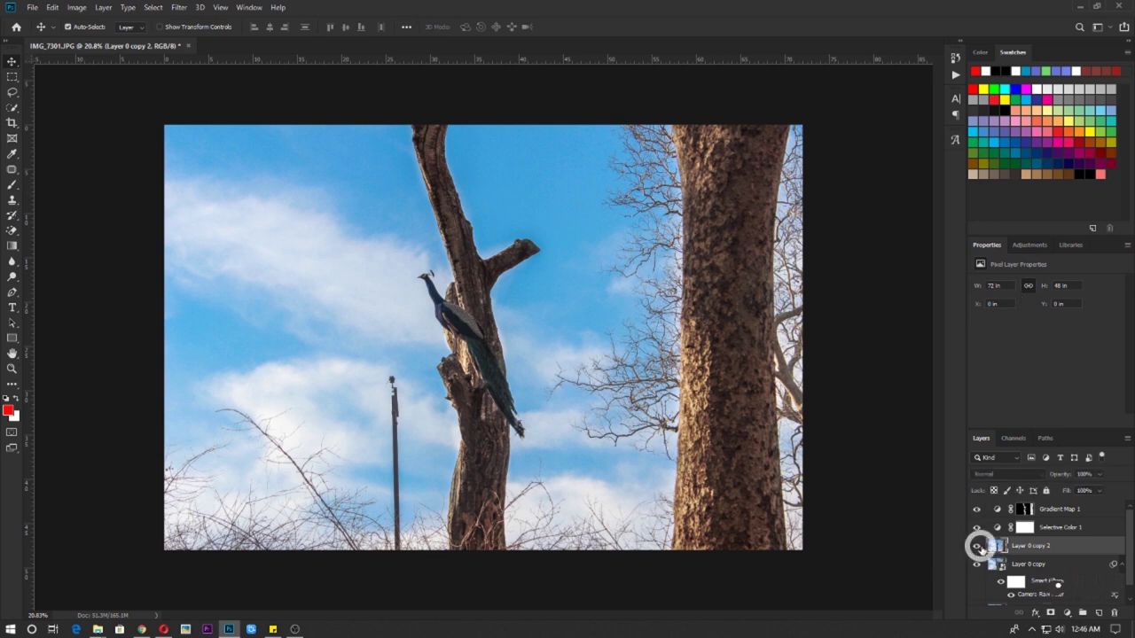
{"action": "left_click", "coordinate": [1014, 546]}
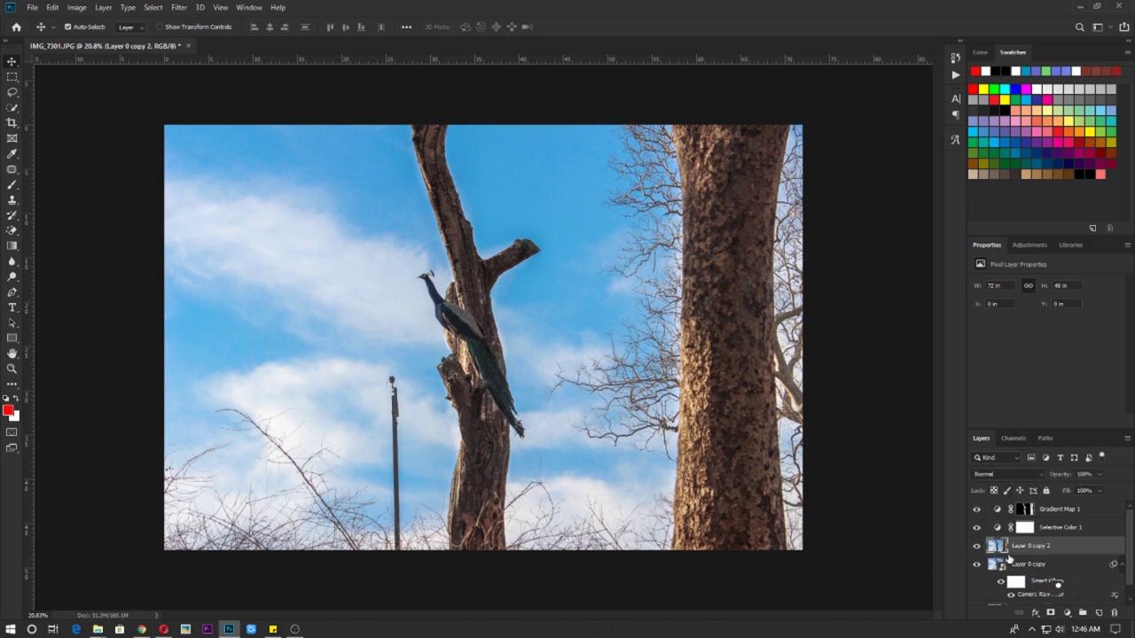
{"action": "left_click", "coordinate": [1000, 546]}
Step: Draw a rectangular marquee around the lamp pole down to the image bottom
{"action": "left_click", "coordinate": [12, 78]}
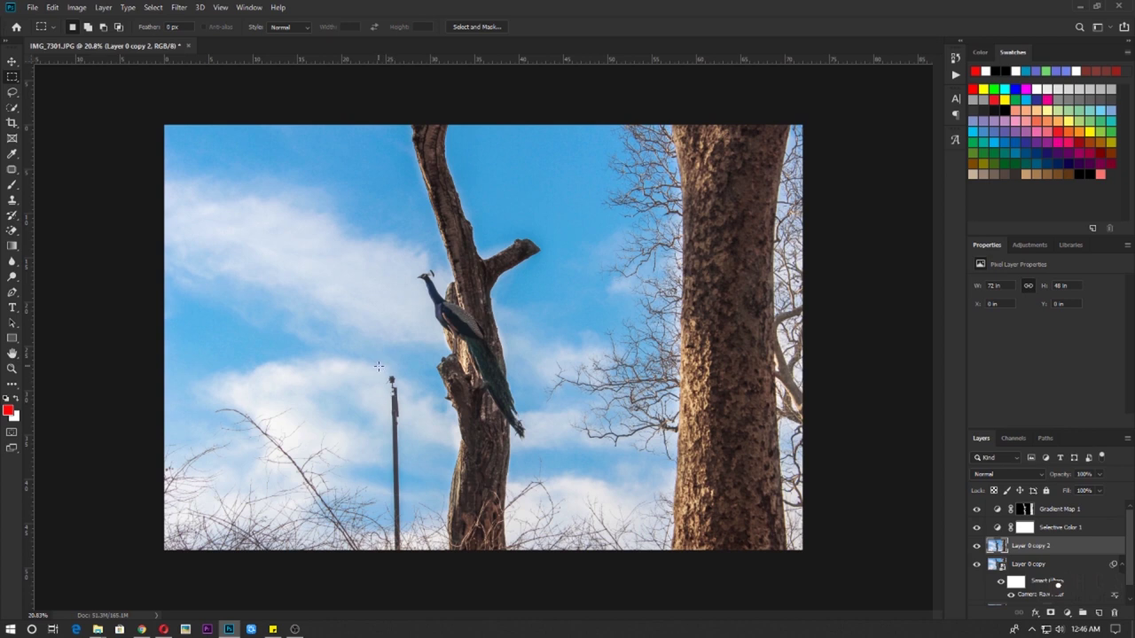
{"action": "left_click_drag", "start_coordinate": [379, 366], "coordinate": [410, 560]}
{"action": "left_click", "coordinate": [12, 61]}
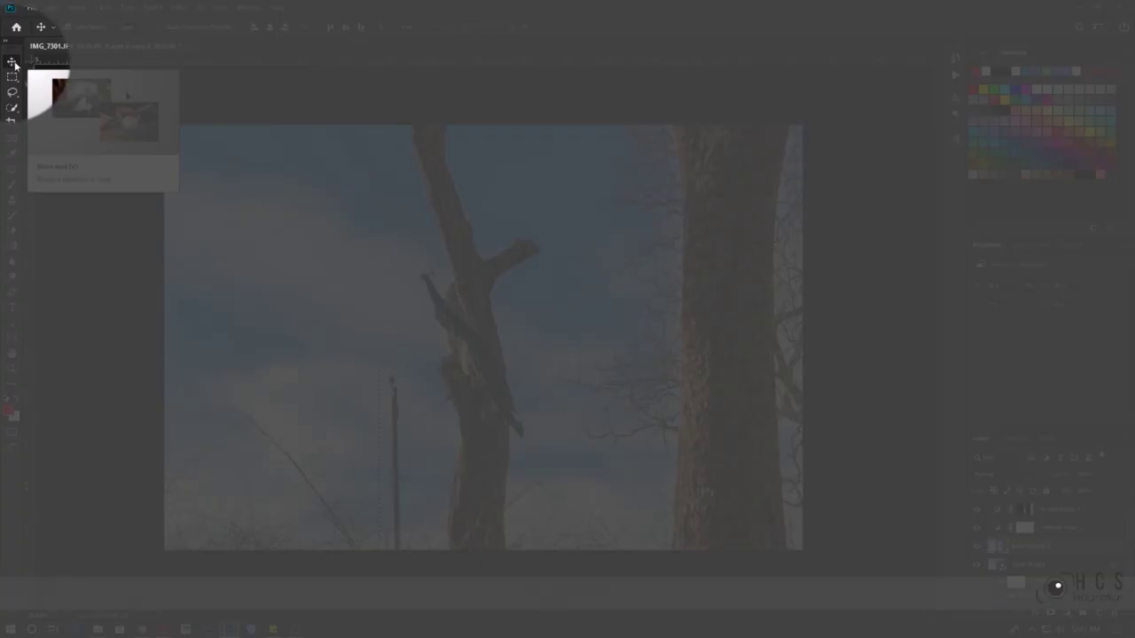
Step: Start Edit > Content-Aware Fill and zoom its preview in, then back out
{"action": "left_click", "coordinate": [57, 10]}
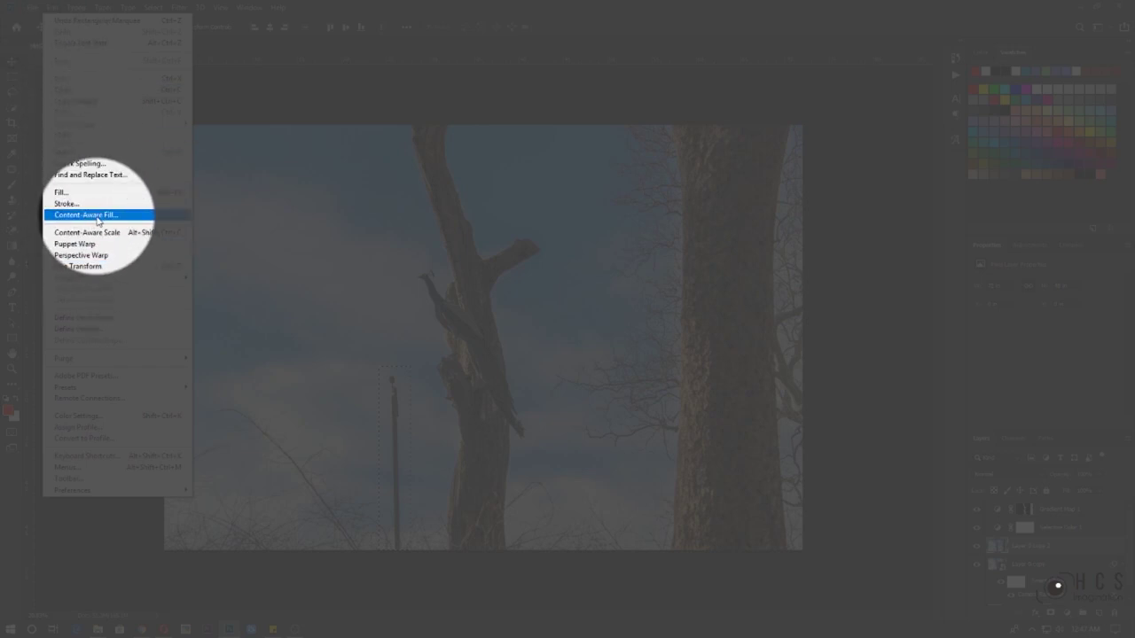
{"action": "left_click", "coordinate": [98, 221]}
{"action": "key", "text": "shift+q"}
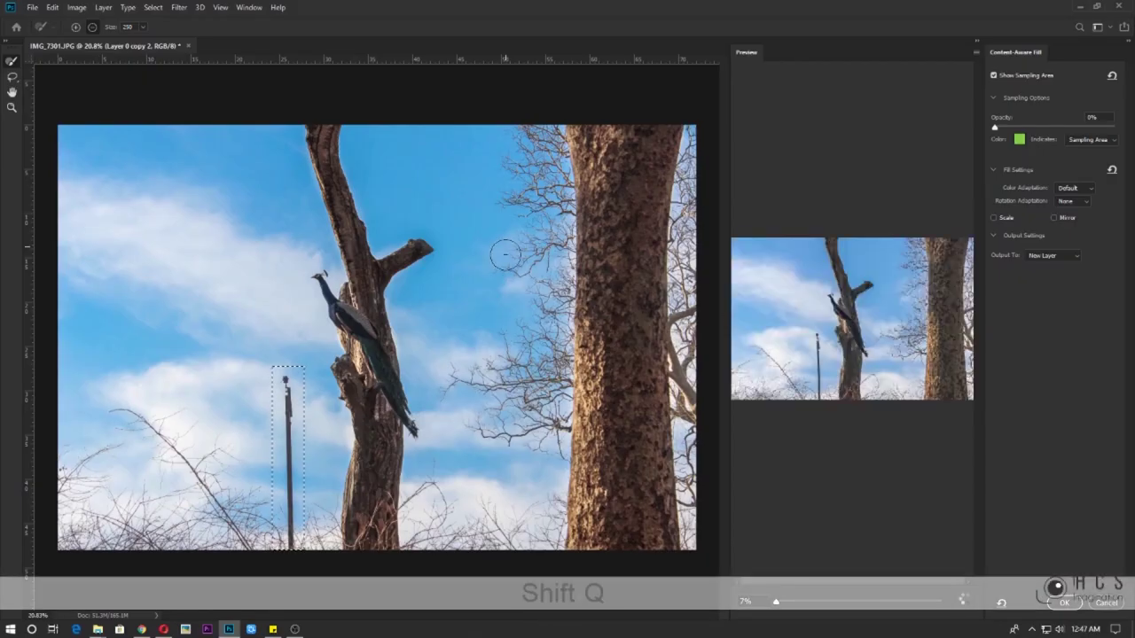
{"action": "left_click_drag", "start_coordinate": [776, 602], "coordinate": [807, 602]}
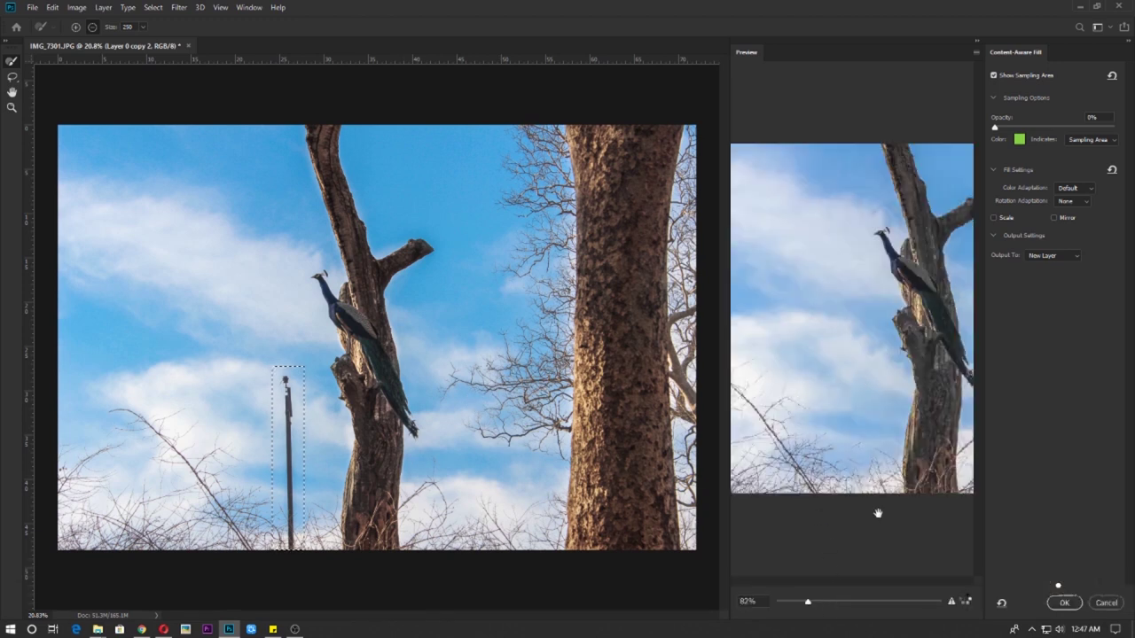
{"action": "key", "text": "ctrl+0"}
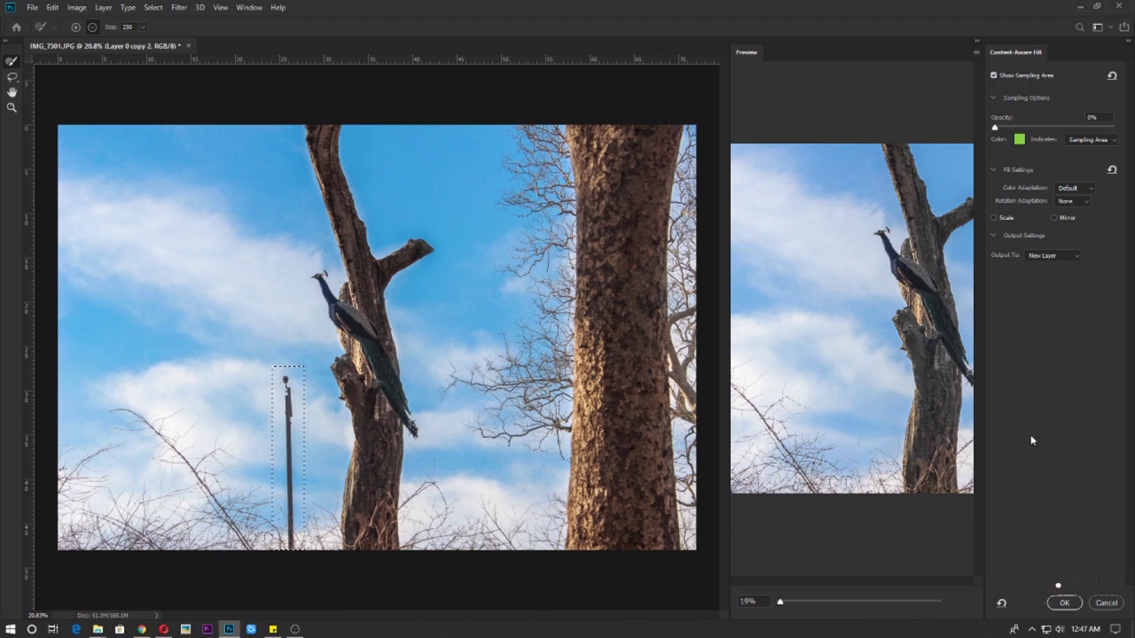
Step: Apply the fill as Layer 0 copy 3, reset colours to black and white, and deselect
{"action": "left_click", "coordinate": [1065, 603]}
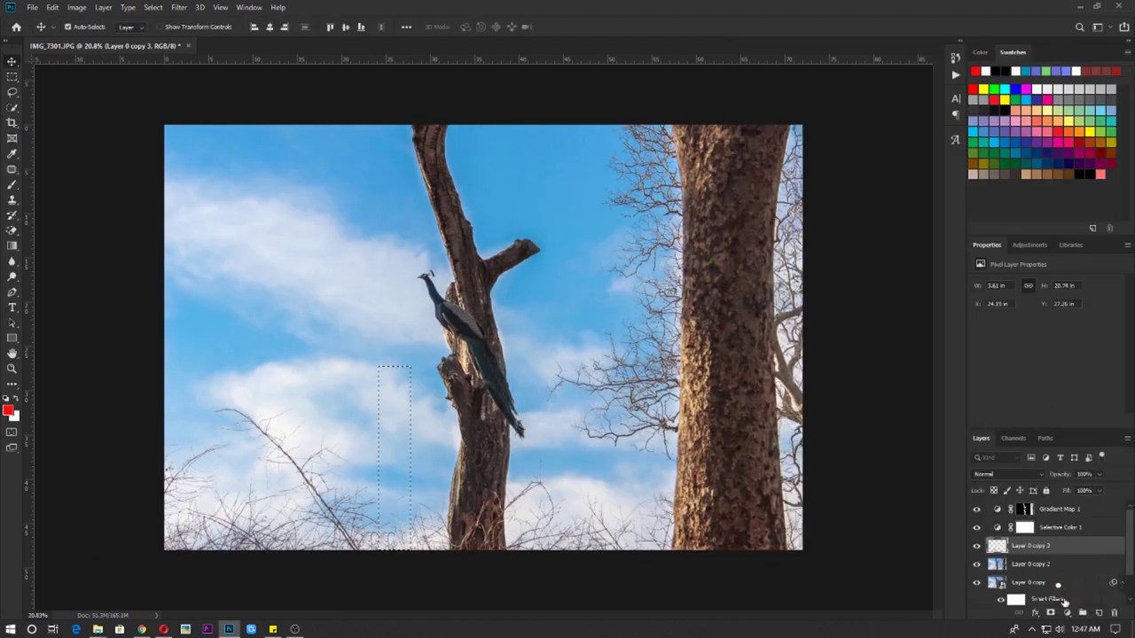
{"action": "key", "text": "shift"}
{"action": "key", "text": "shift"}
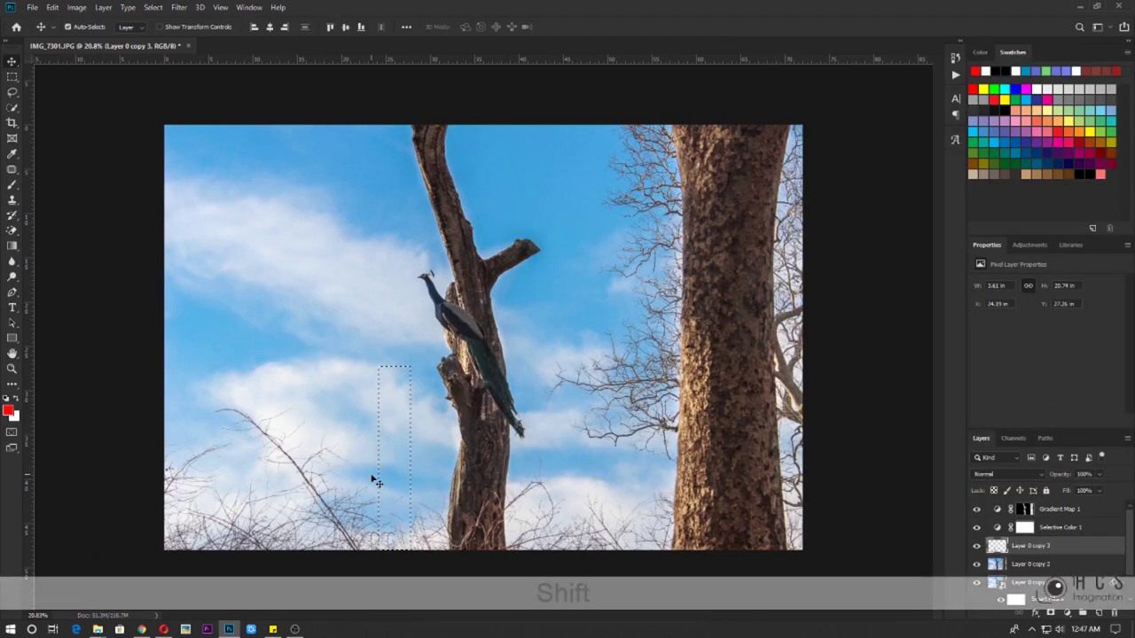
{"action": "key", "text": "d"}
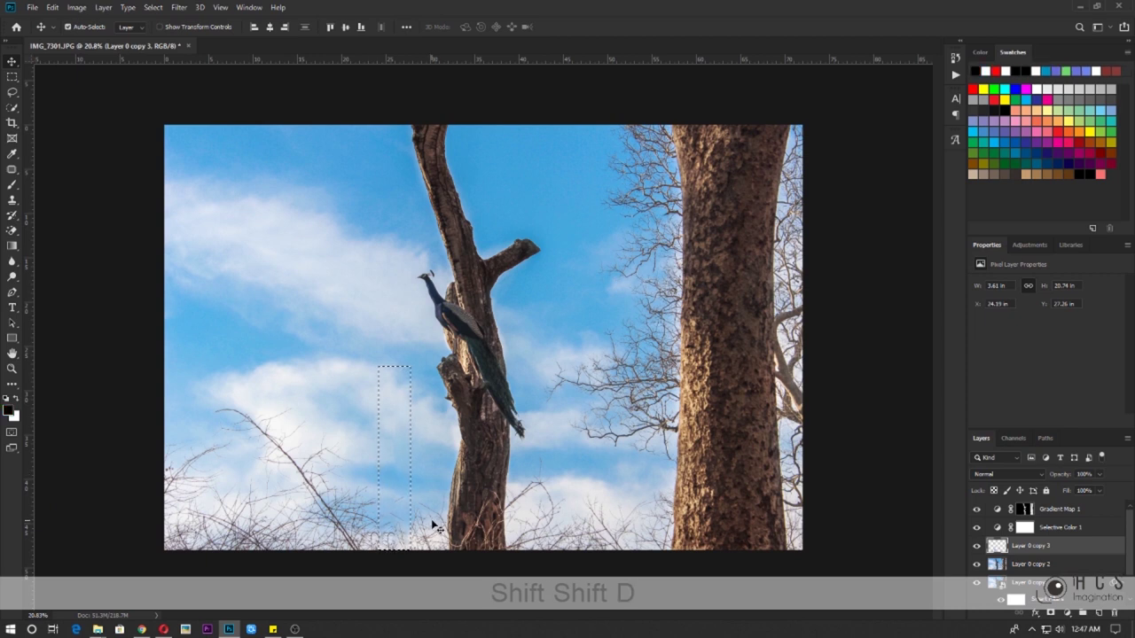
{"action": "key", "text": "ctrl+d"}
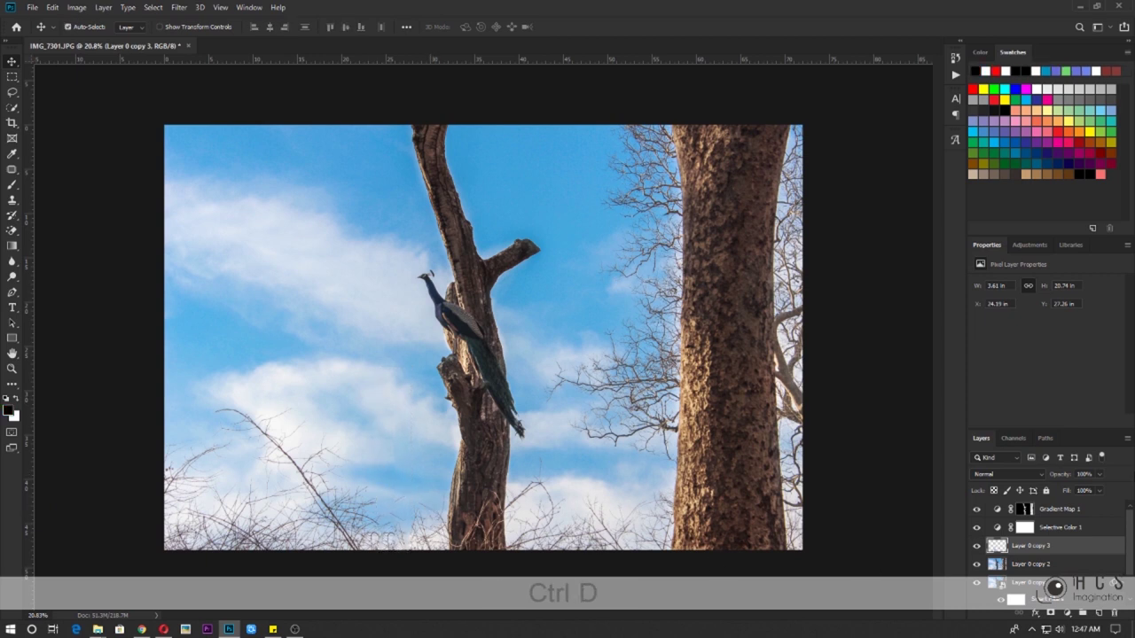
Step: Toggle the patch layer to compare the sky, then reselect Gradient Map 1
{"action": "scroll", "coordinate": [1050, 547], "scroll_direction": "down", "scroll_amount": 2}
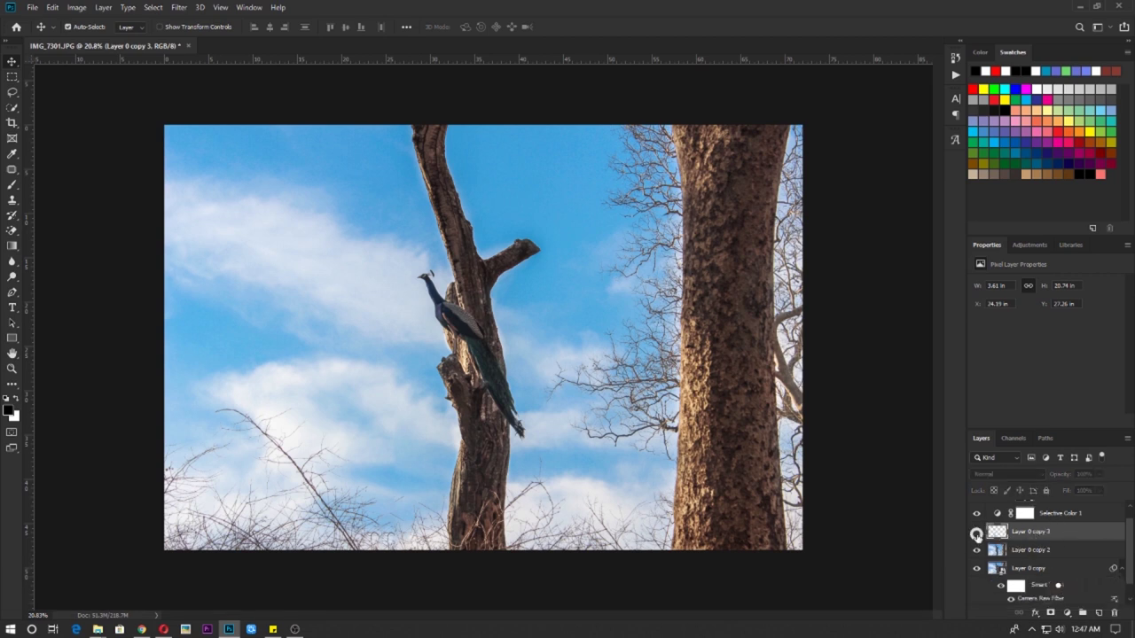
{"action": "left_click", "coordinate": [977, 532]}
{"action": "left_click", "coordinate": [977, 532]}
{"action": "left_click", "coordinate": [977, 531]}
{"action": "left_click", "coordinate": [977, 532]}
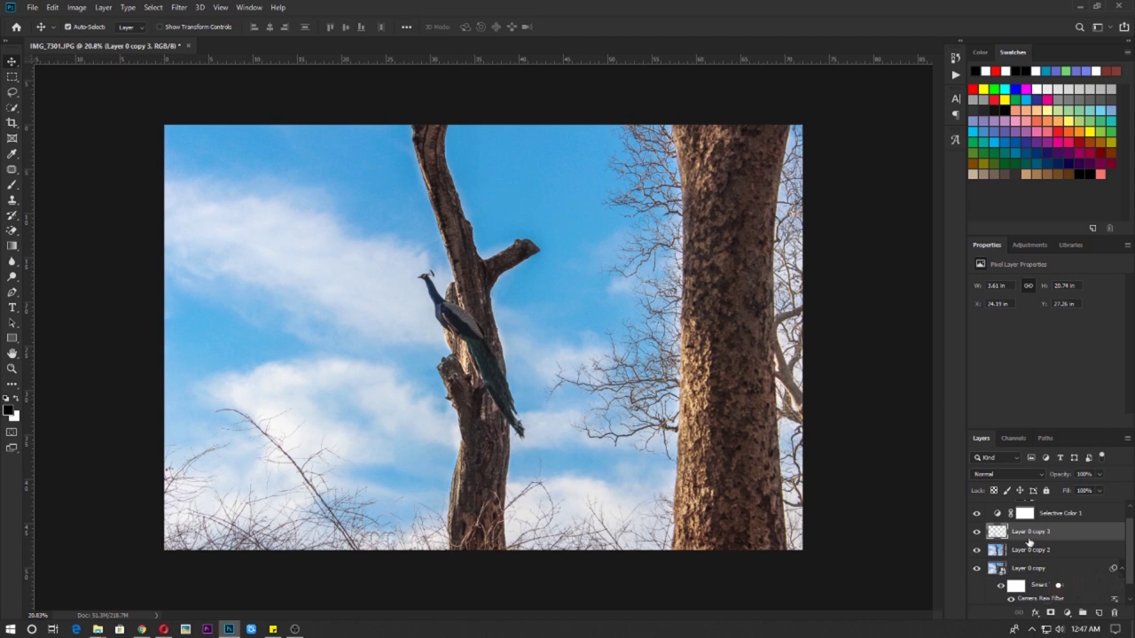
{"action": "scroll", "coordinate": [1042, 532], "scroll_direction": "up", "scroll_amount": 2}
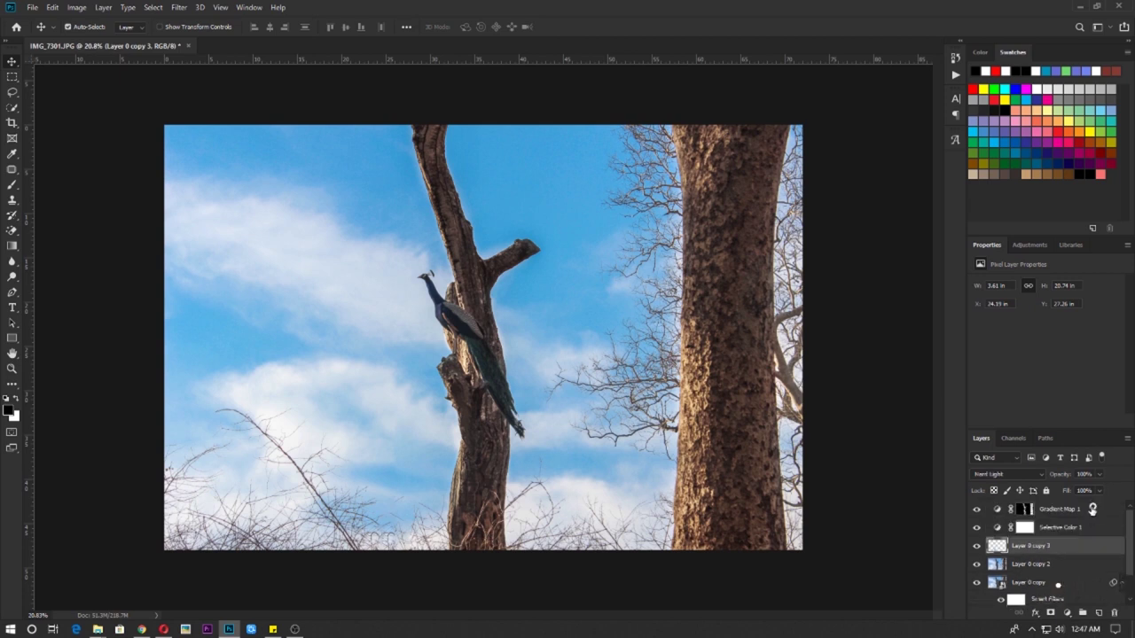
{"action": "left_click", "coordinate": [1090, 508]}
{"action": "left_click", "coordinate": [1050, 569]}
{"action": "left_click", "coordinate": [1064, 508]}
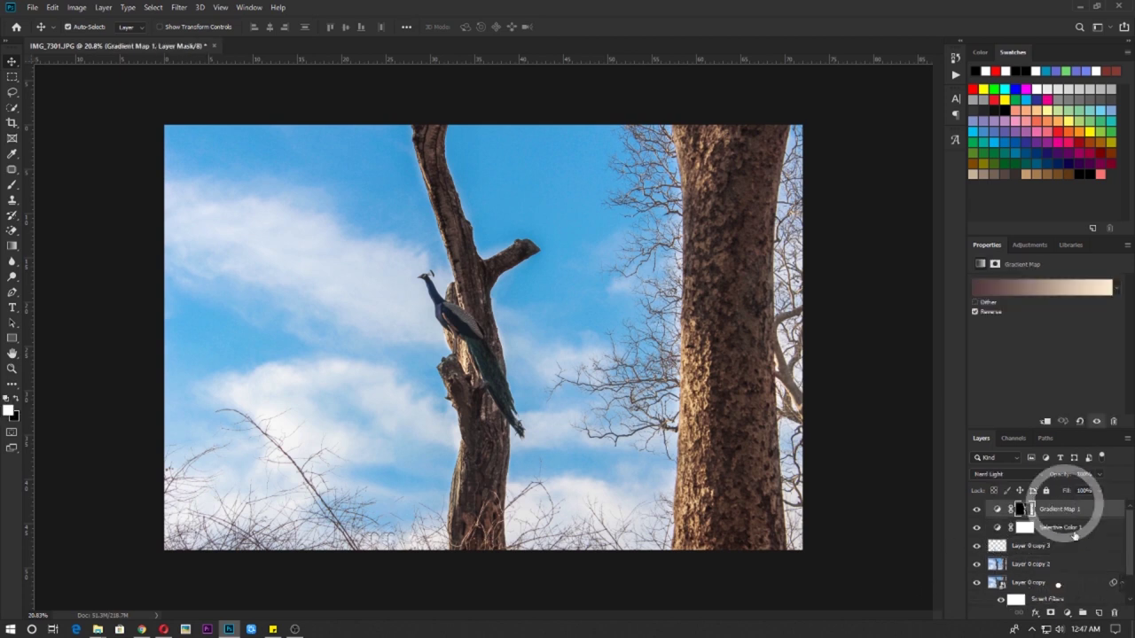
{"action": "left_click", "coordinate": [1067, 613]}
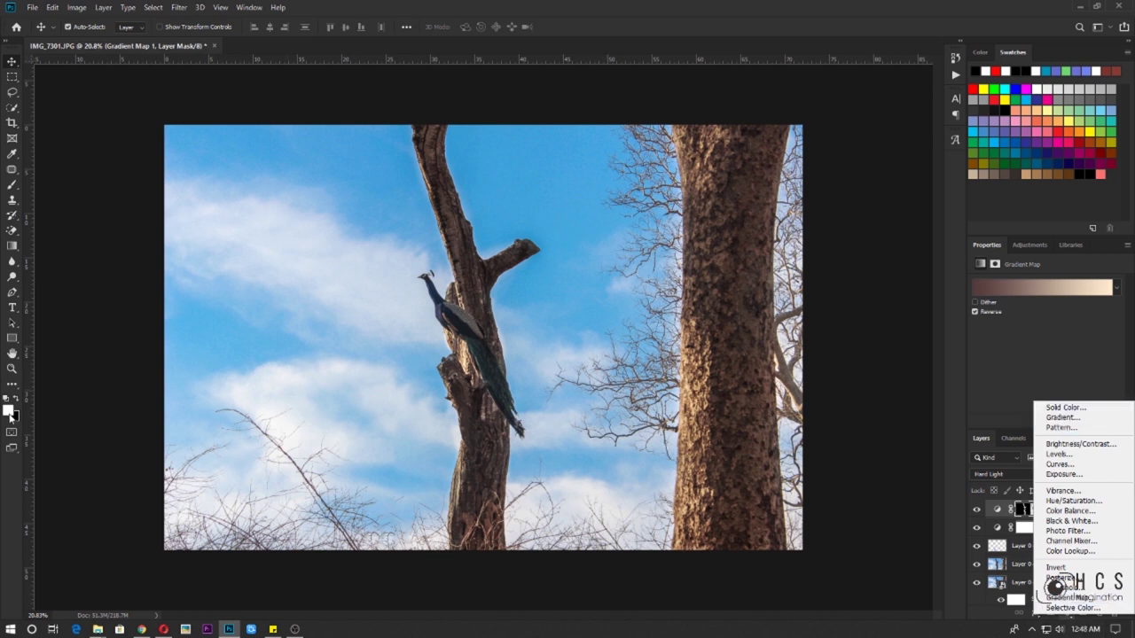
Step: Add a reversed radial Gradient Fill at angle 31.52° and scale 286%, re-centred on the photo
{"action": "left_click", "coordinate": [1100, 418]}
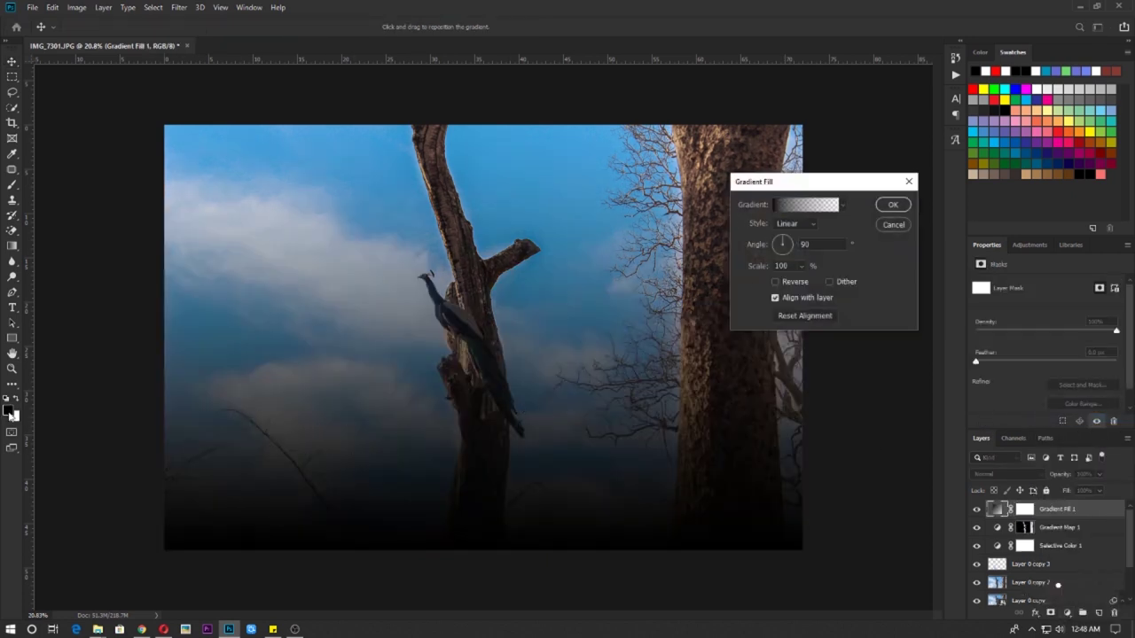
{"action": "left_click", "coordinate": [794, 224]}
{"action": "left_click", "coordinate": [798, 243]}
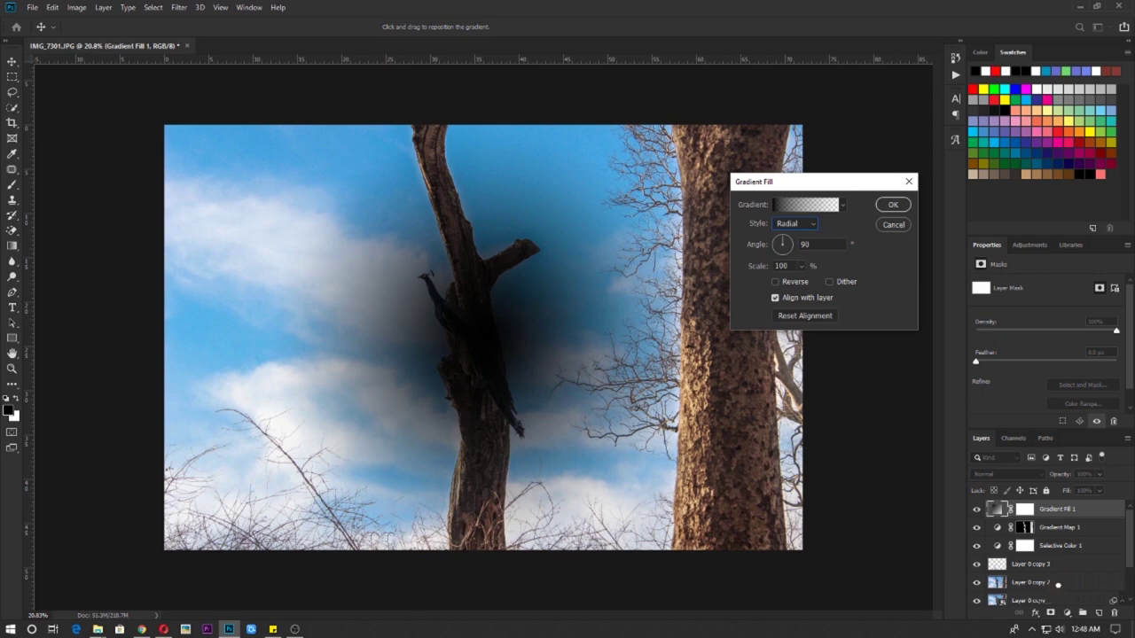
{"action": "left_click", "coordinate": [775, 282]}
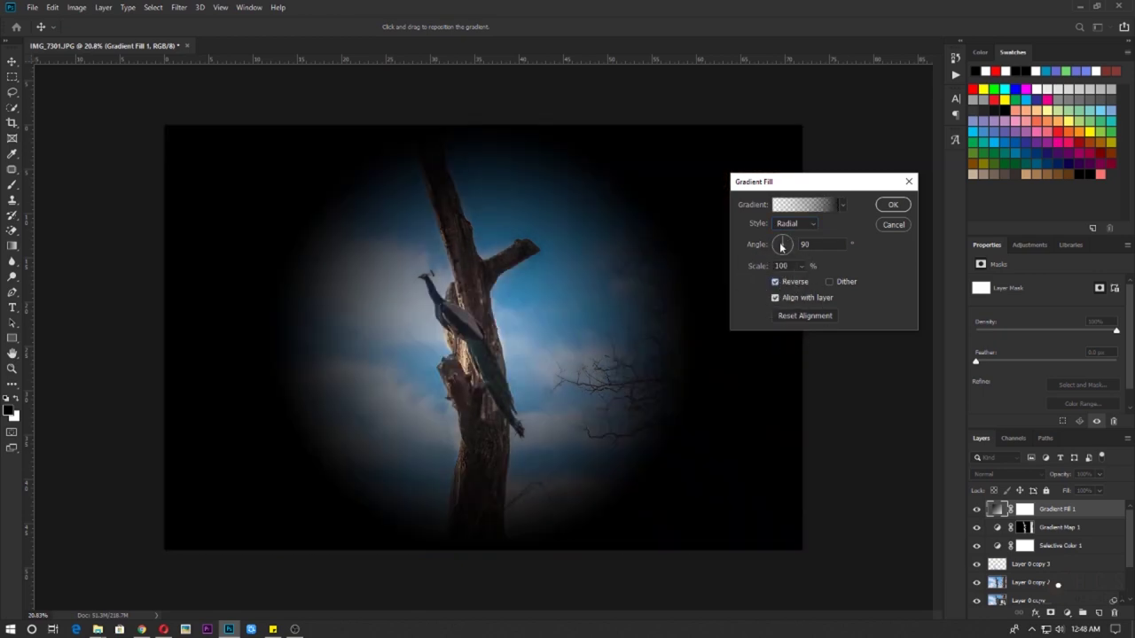
{"action": "left_click_drag", "start_coordinate": [783, 246], "coordinate": [793, 246]}
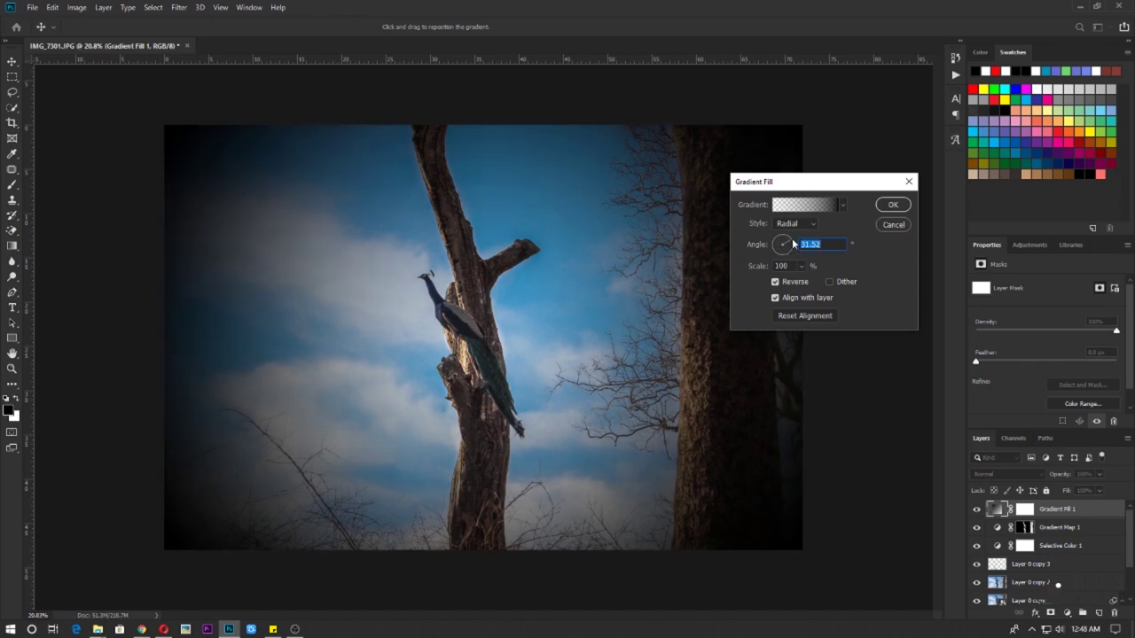
{"action": "left_click_drag", "start_coordinate": [548, 272], "coordinate": [461, 315]}
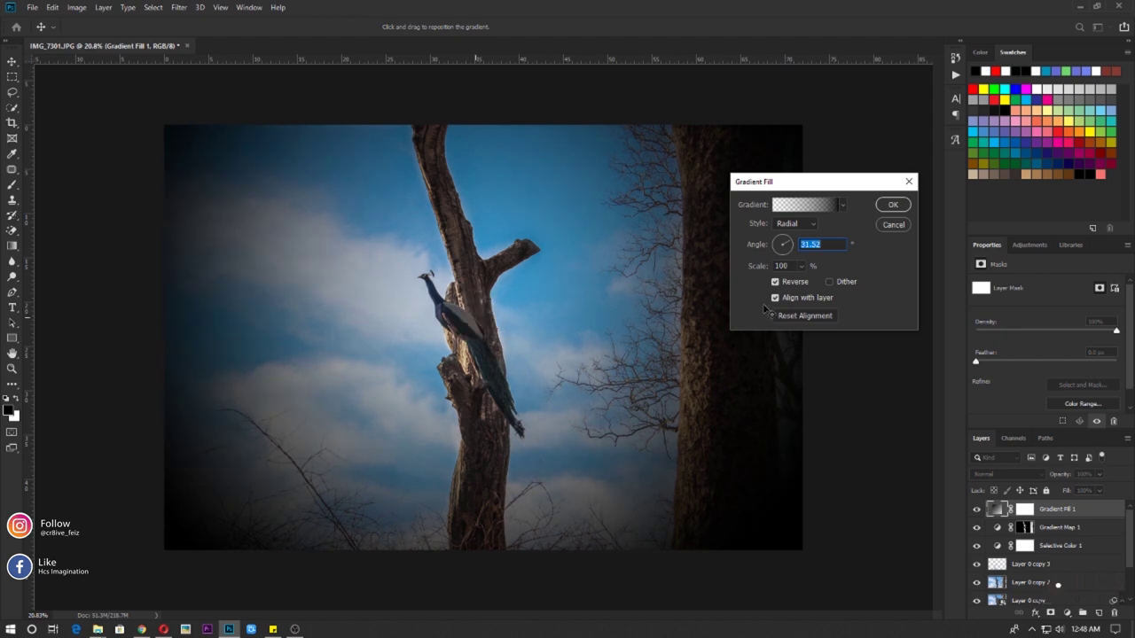
{"action": "left_click", "coordinate": [801, 266]}
{"action": "left_click_drag", "start_coordinate": [799, 286], "coordinate": [812, 284]}
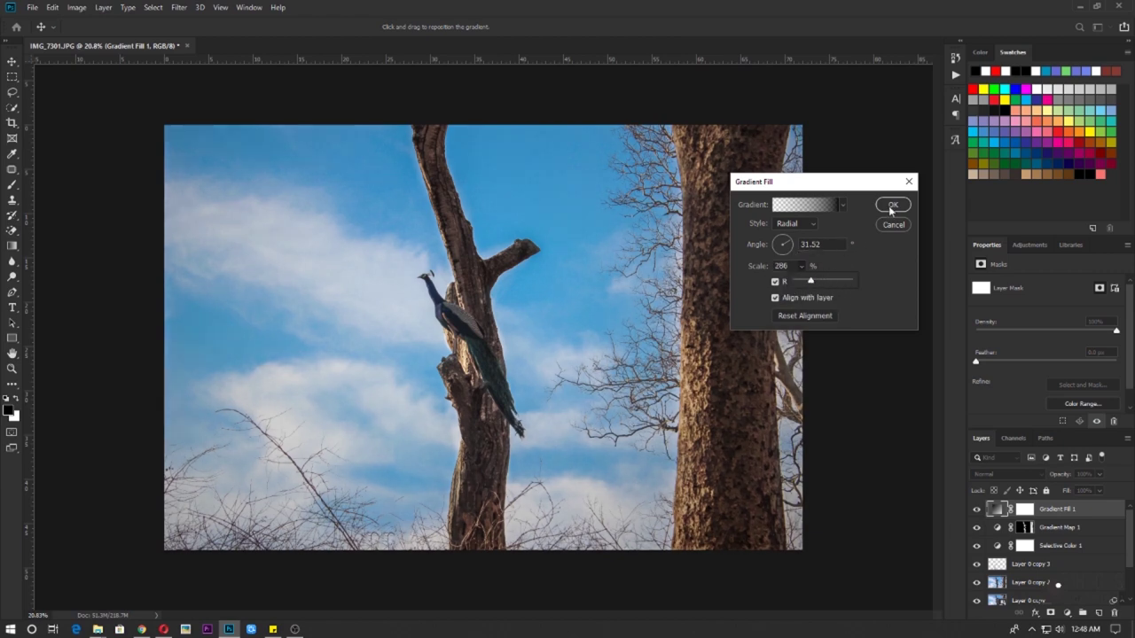
{"action": "left_click", "coordinate": [892, 206]}
Step: Set Gradient Fill 1 to Soft Light and toggle it to compare the vignette
{"action": "left_click", "coordinate": [1006, 471]}
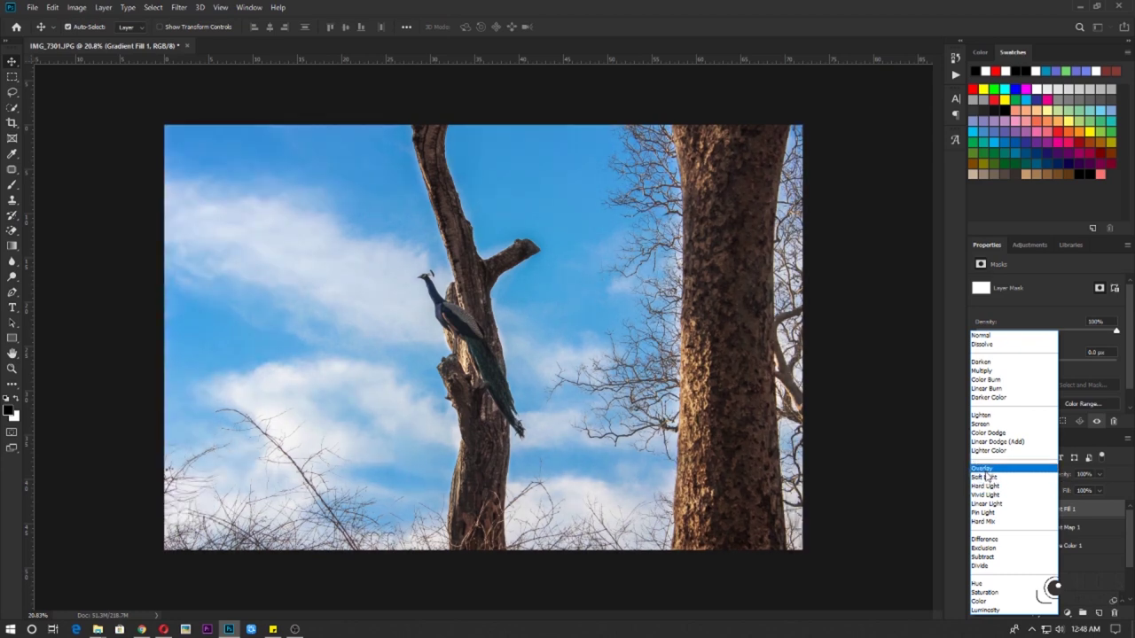
{"action": "left_click", "coordinate": [986, 478]}
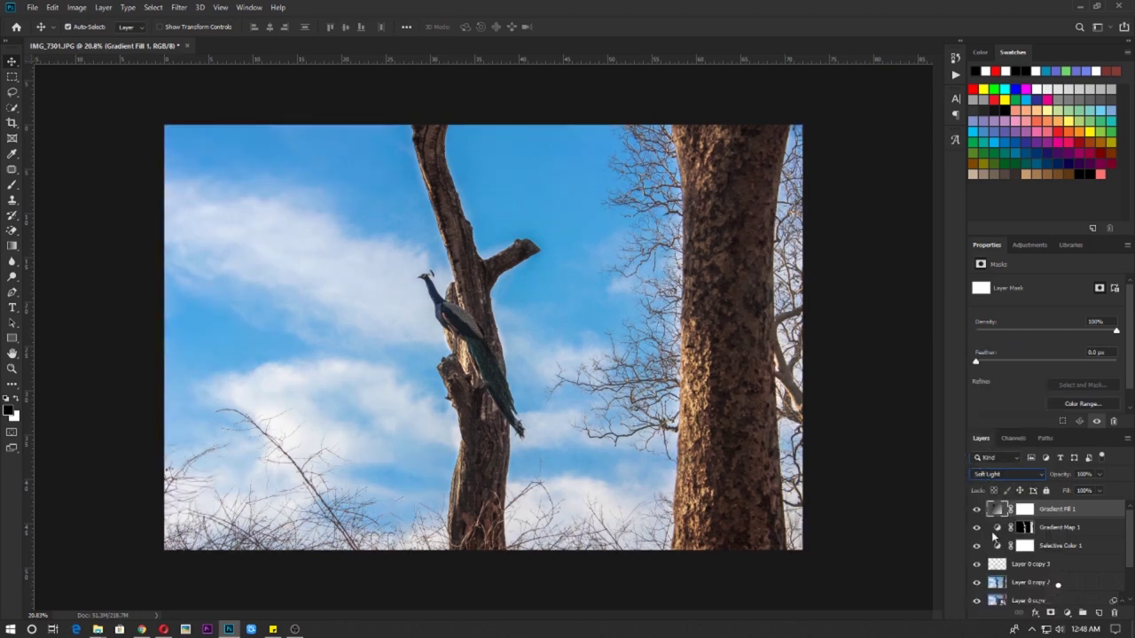
{"action": "left_click", "coordinate": [976, 511]}
{"action": "left_click", "coordinate": [976, 511]}
{"action": "left_click", "coordinate": [977, 510]}
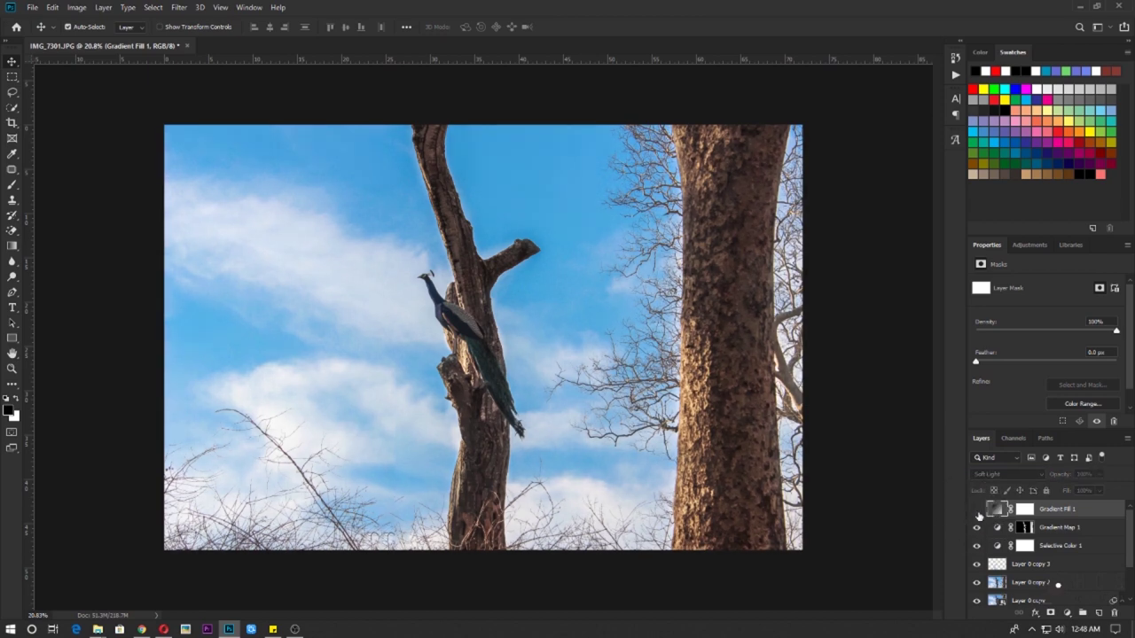
{"action": "left_click", "coordinate": [977, 511]}
{"action": "left_click", "coordinate": [977, 511]}
{"action": "left_click", "coordinate": [977, 510]}
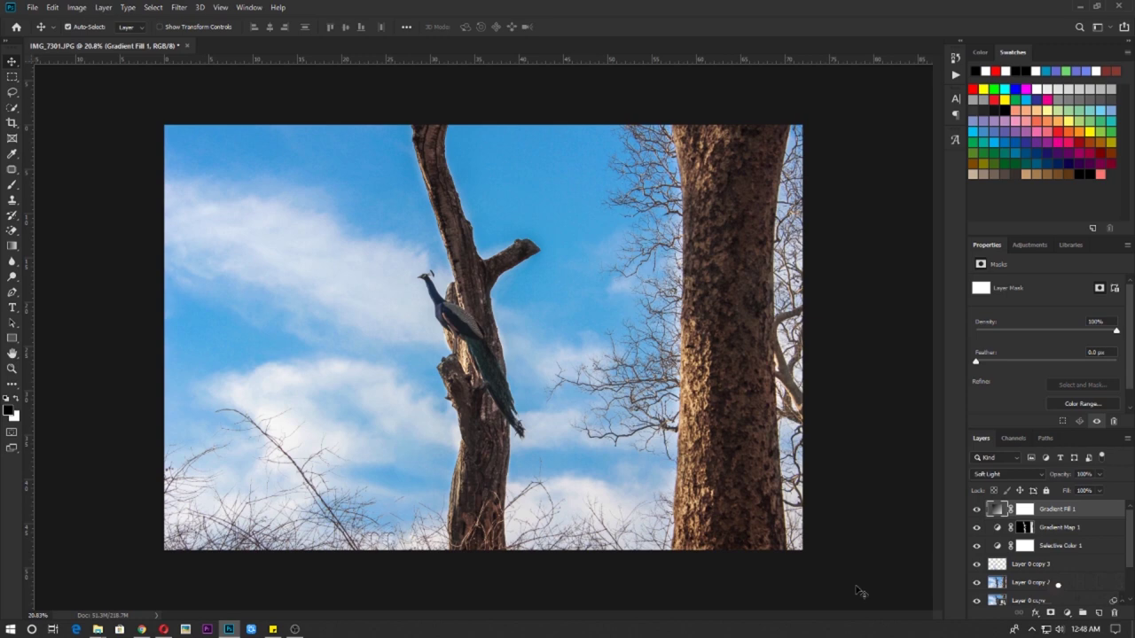
{"action": "left_click", "coordinate": [1094, 527]}
{"action": "left_click", "coordinate": [1083, 512]}
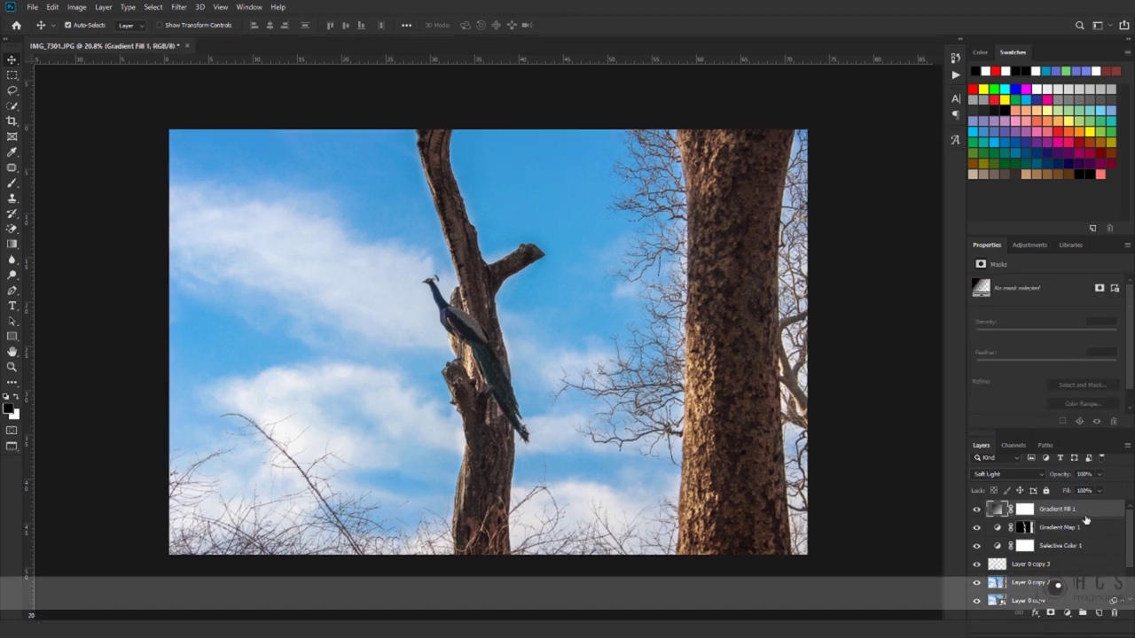
Step: Preview the graded photo full screen with panels hidden, then restore the normal view
{"action": "key", "text": "f"}
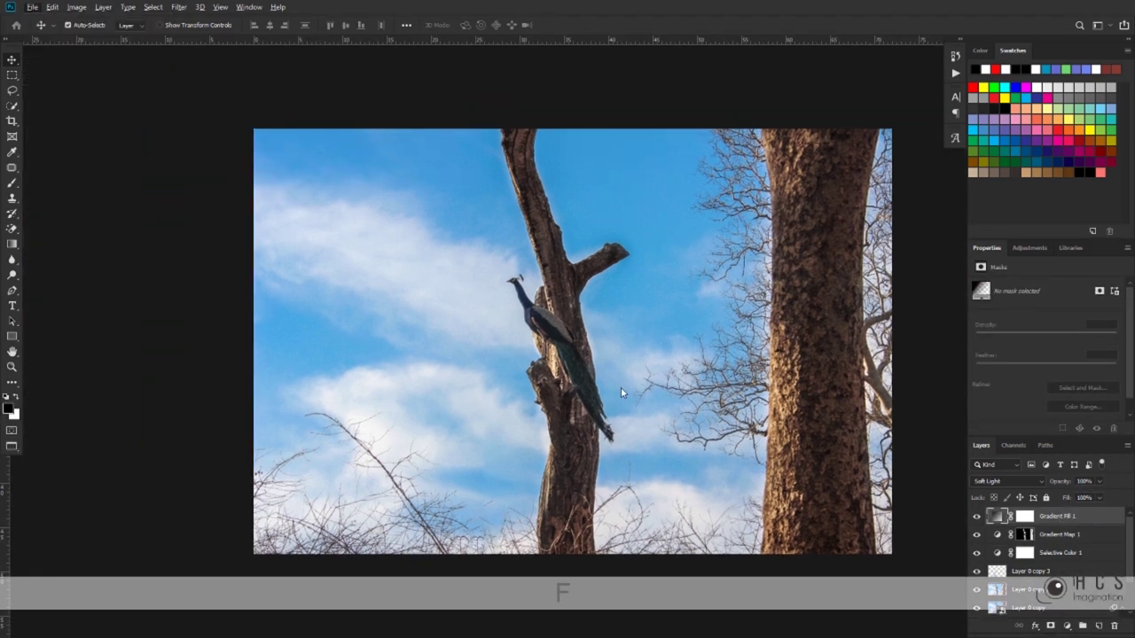
{"action": "key", "text": "ctrl+alt+shift+i"}
{"action": "left_click", "coordinate": [720, 493]}
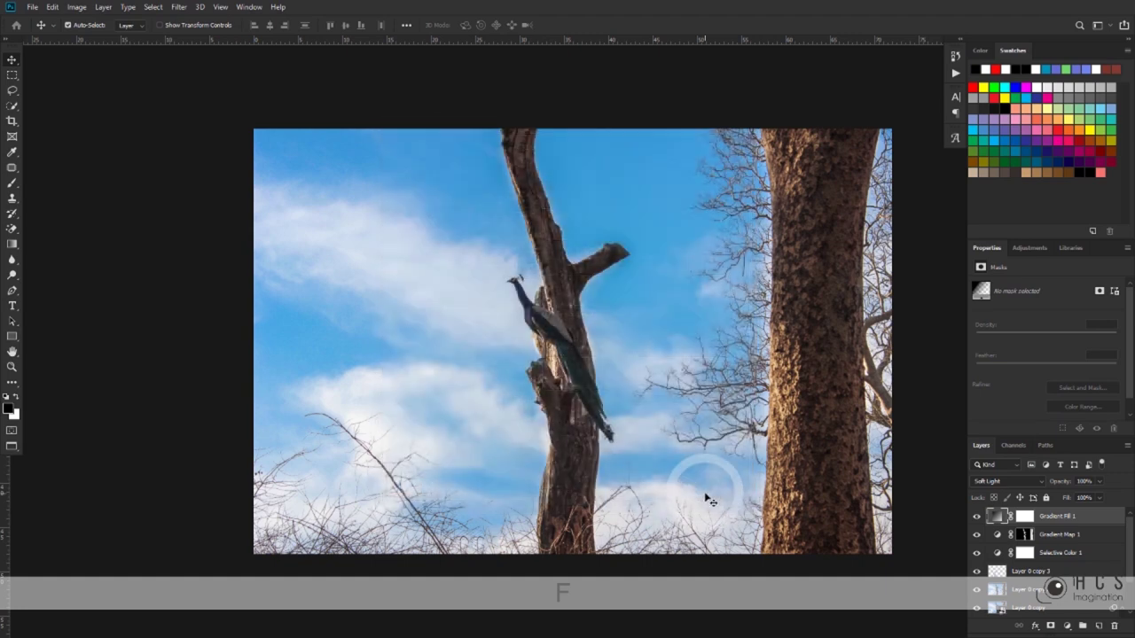
{"action": "key", "text": "Tab"}
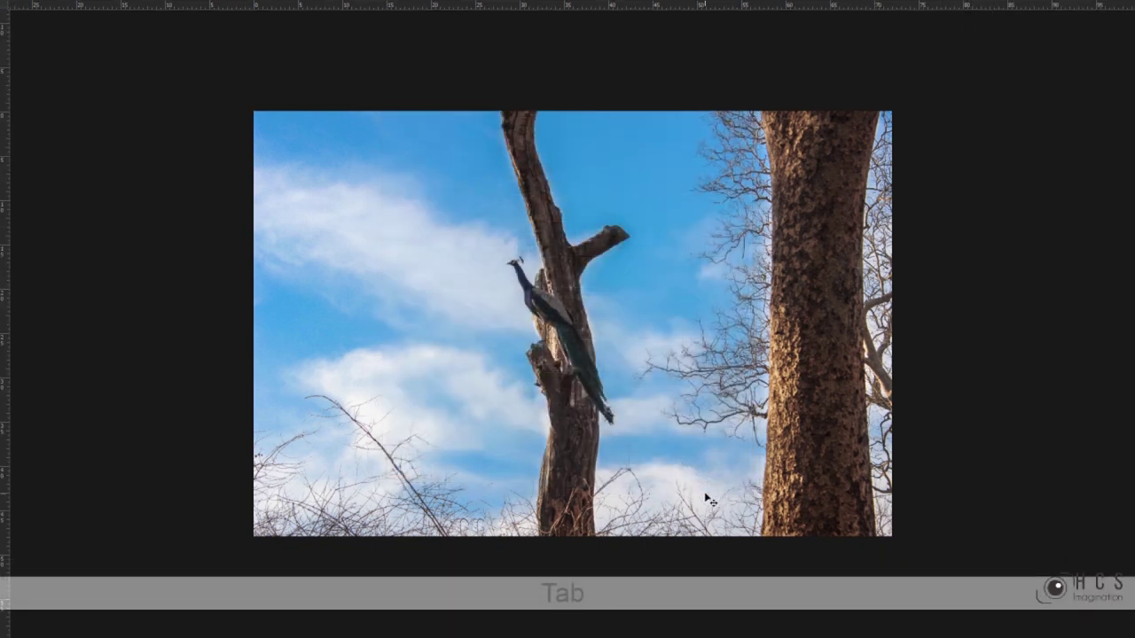
{"action": "key", "text": "Tab"}
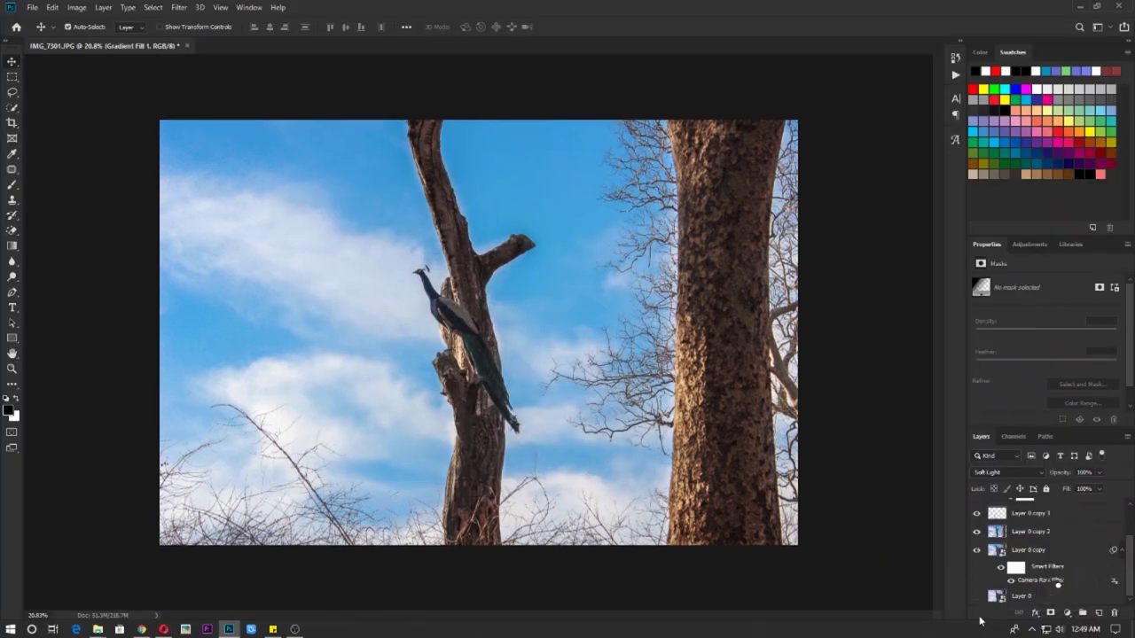
{"action": "left_click", "coordinate": [977, 595], "text": "alt"}
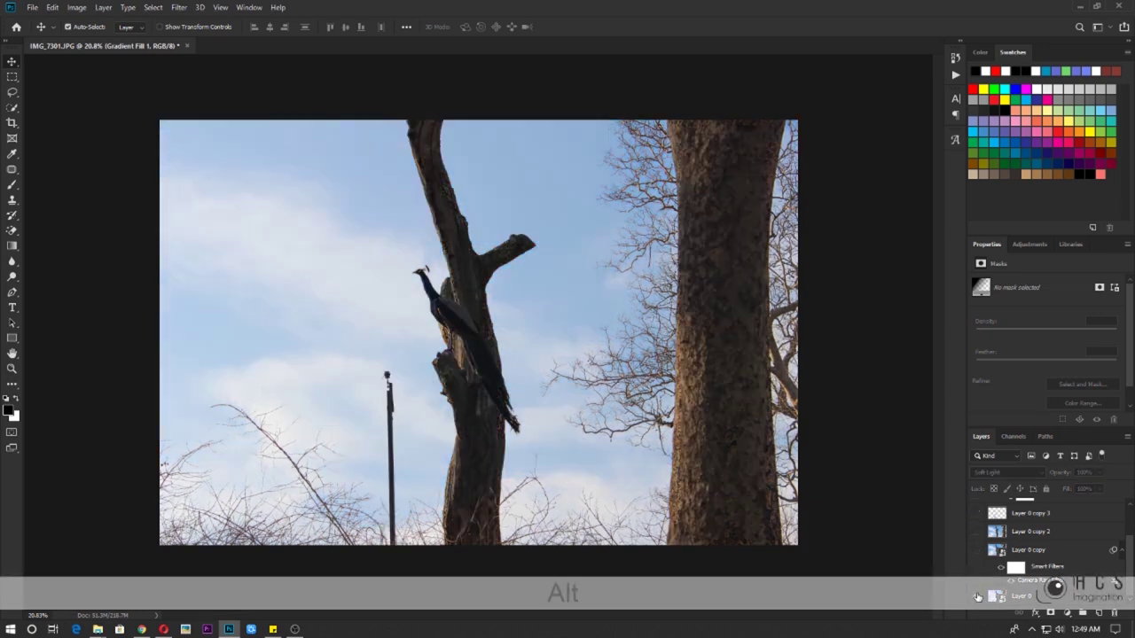
{"action": "left_click", "coordinate": [978, 595], "text": "alt"}
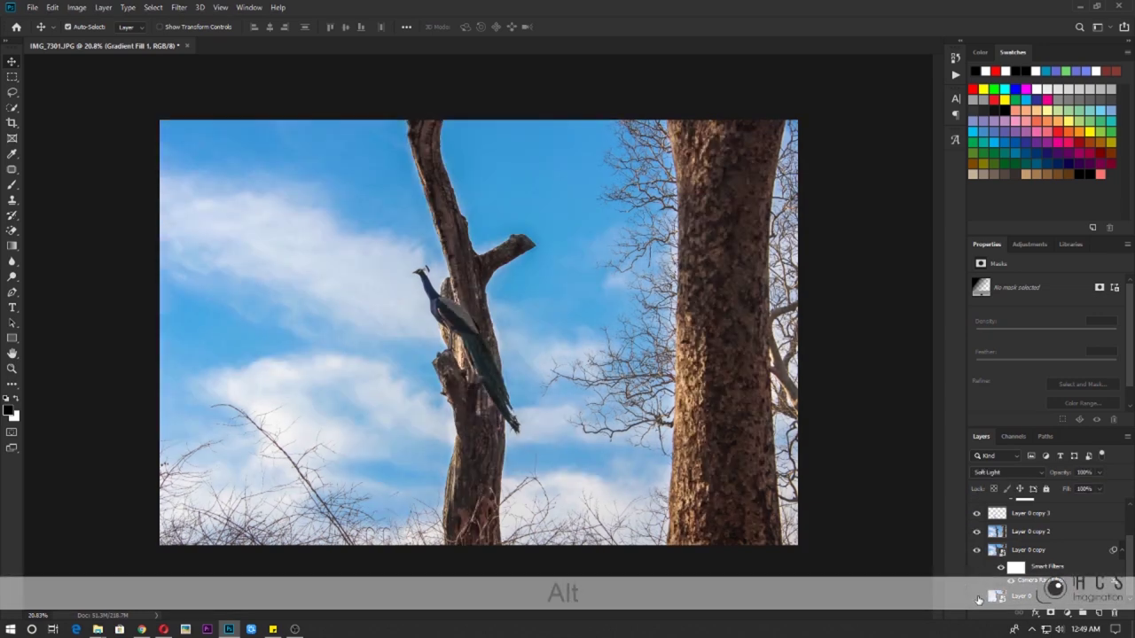
{"action": "left_click", "coordinate": [978, 597], "text": "alt"}
{"action": "left_click", "coordinate": [978, 597], "text": "alt"}
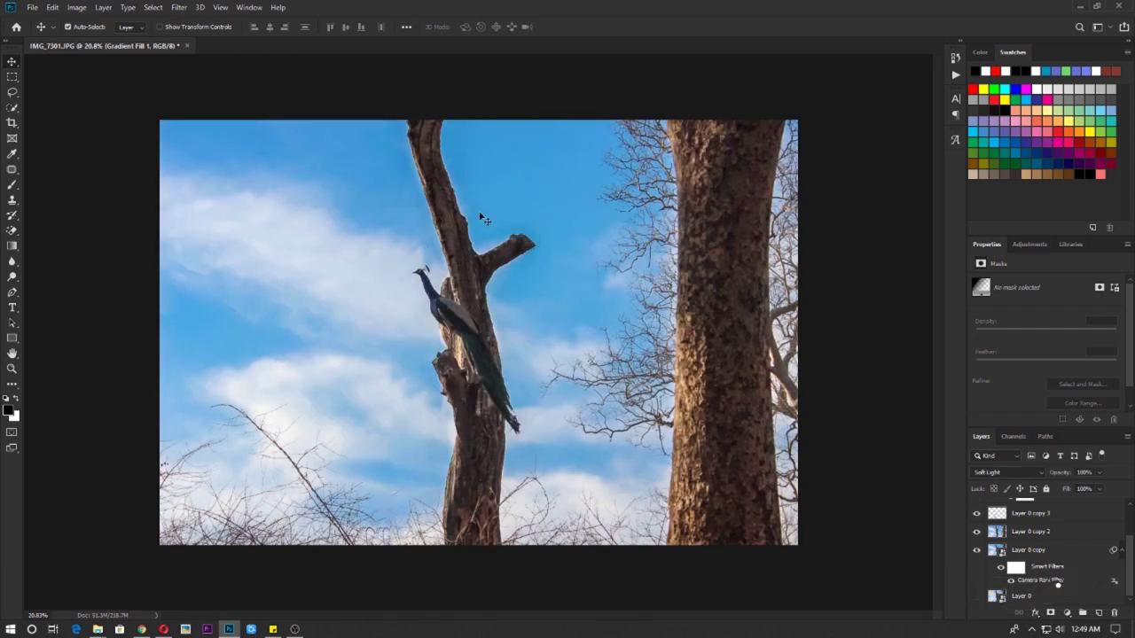
{"action": "scroll", "coordinate": [450, 303], "scroll_direction": "up", "scroll_amount": 3}
{"action": "scroll", "coordinate": [450, 303], "scroll_direction": "down", "scroll_amount": 3}
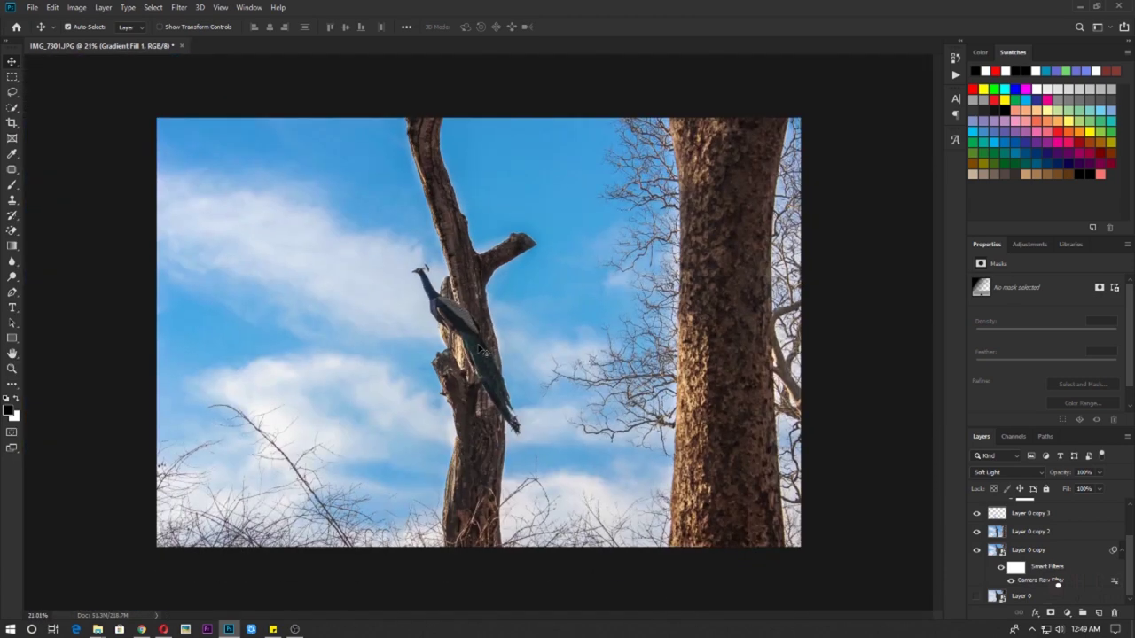
{"action": "scroll", "coordinate": [489, 355], "scroll_direction": "up", "scroll_amount": 1}
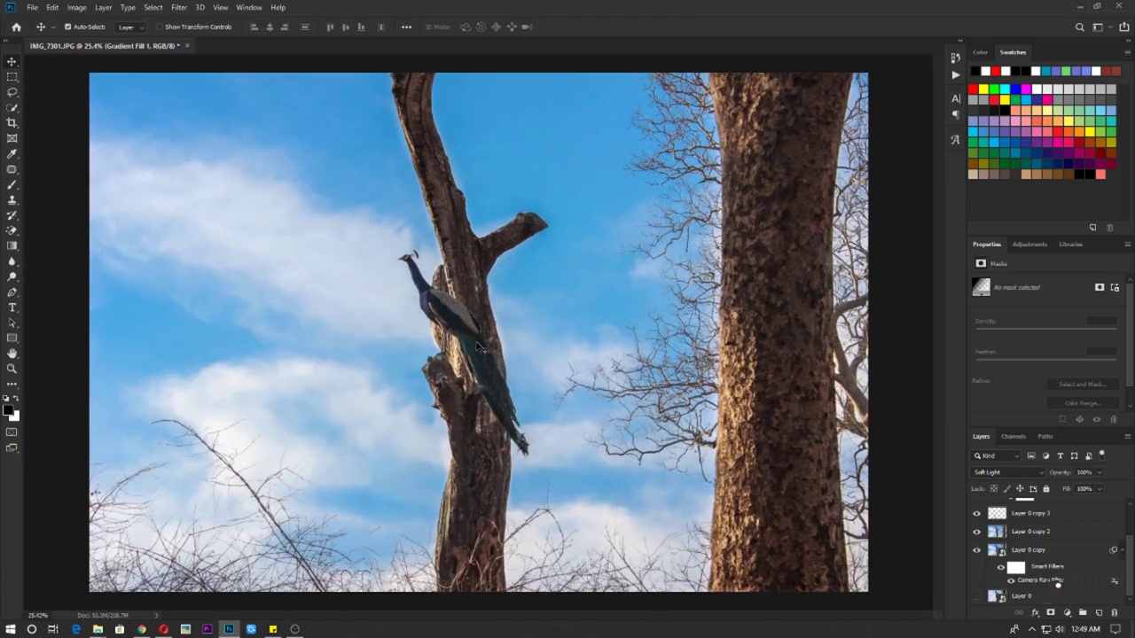
{"action": "left_click", "coordinate": [976, 597], "text": "alt"}
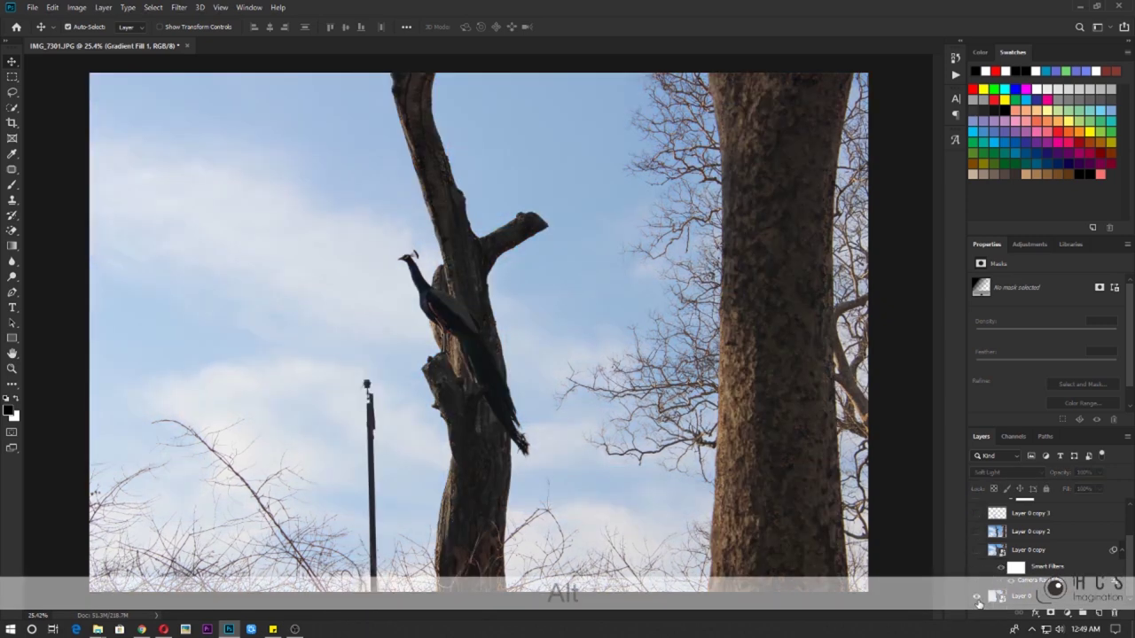
{"action": "left_click", "coordinate": [977, 597], "text": "alt"}
{"action": "left_click", "coordinate": [1053, 560]}
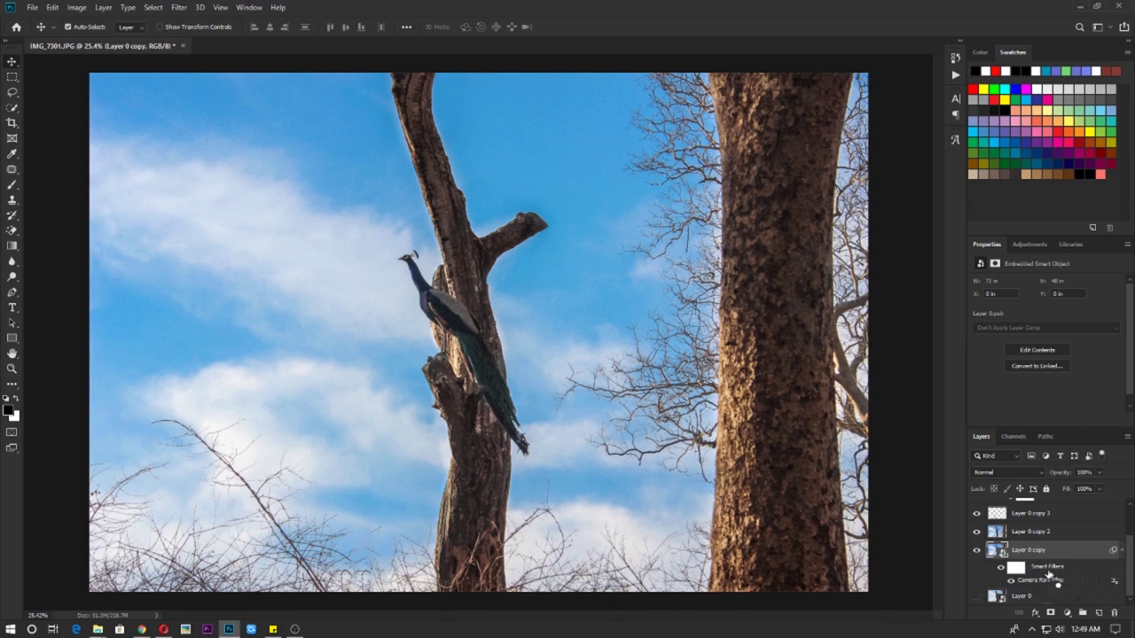
{"action": "scroll", "coordinate": [1046, 575], "scroll_direction": "down", "scroll_amount": 2}
{"action": "scroll", "coordinate": [1048, 576], "scroll_direction": "up", "scroll_amount": 2}
{"action": "double_click", "coordinate": [1046, 574]}
{"action": "mouse_move", "coordinate": [97, 629]}
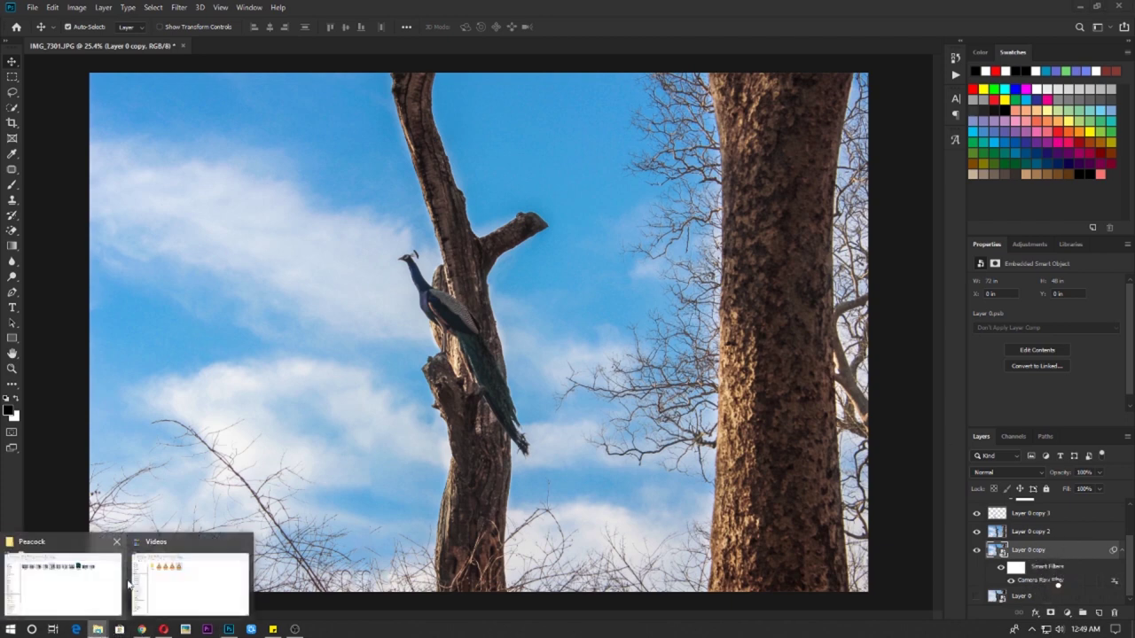
Step: Drag IMG_7297 from the Peacock folder onto the canvas and commit the placed layer
{"action": "left_click", "coordinate": [100, 589]}
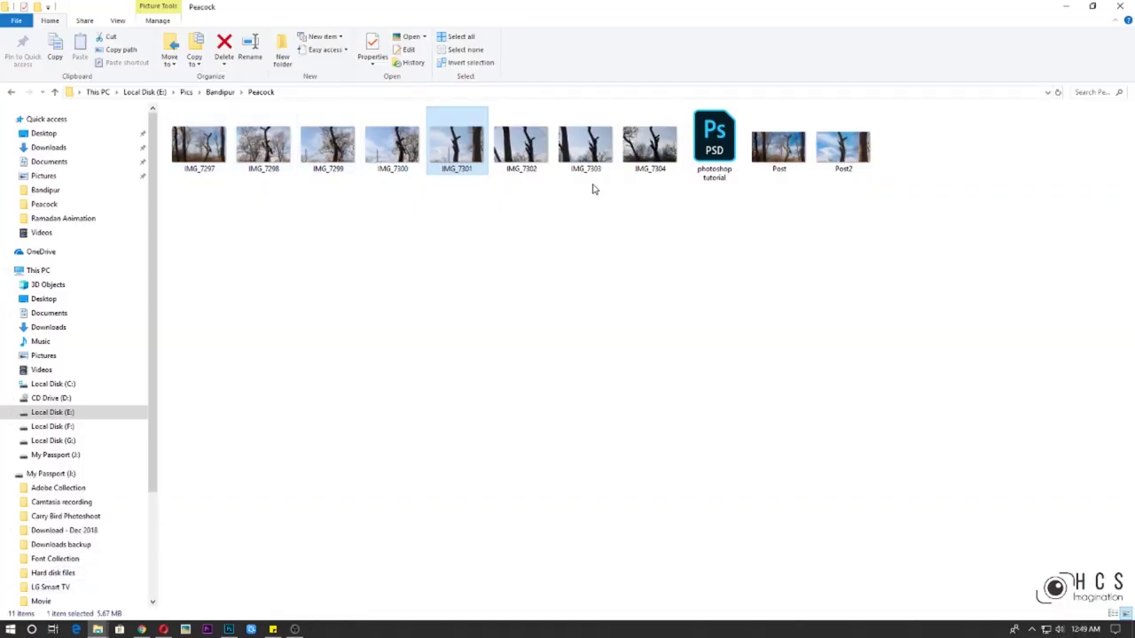
{"action": "left_click_drag", "start_coordinate": [778, 146], "coordinate": [326, 413]}
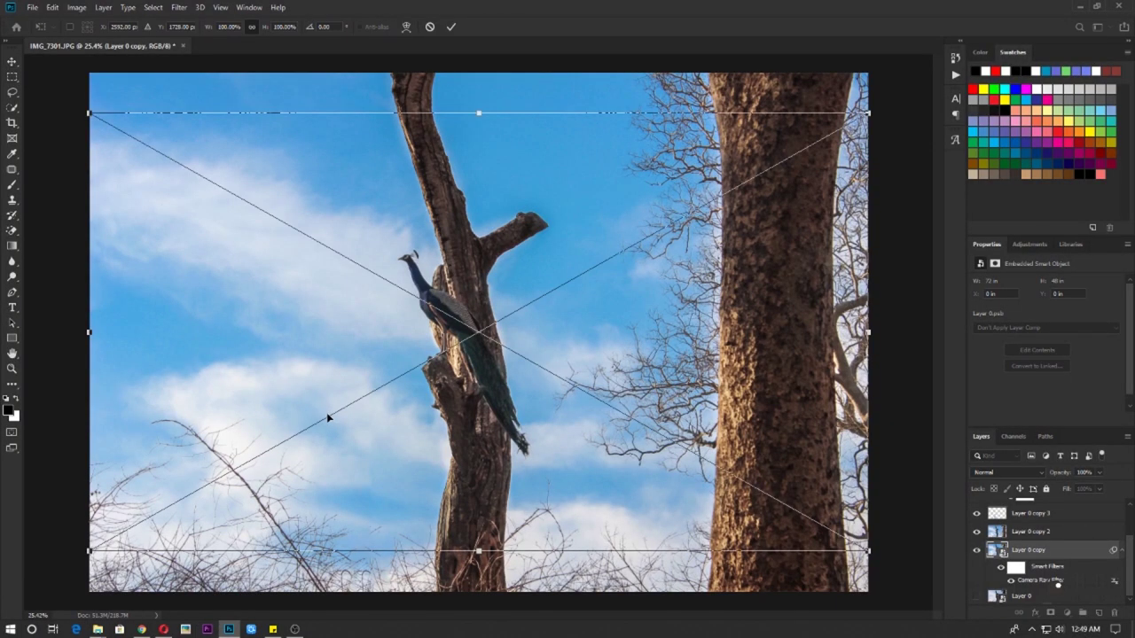
{"action": "left_click", "coordinate": [450, 27]}
{"action": "key", "text": "alt+Tab"}
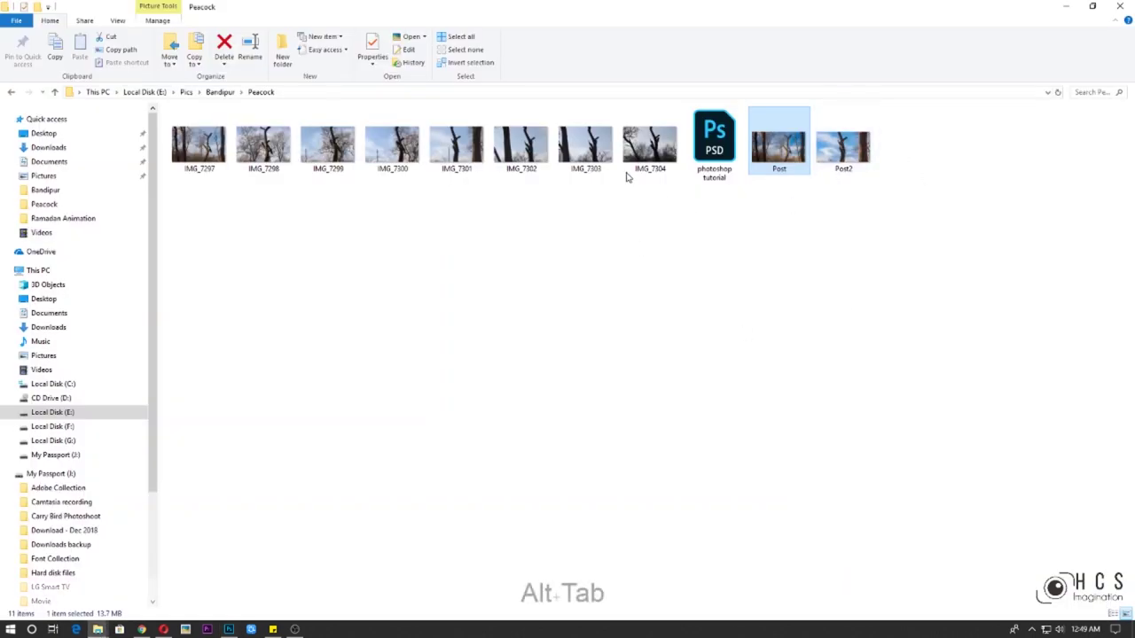
{"action": "left_click", "coordinate": [656, 151]}
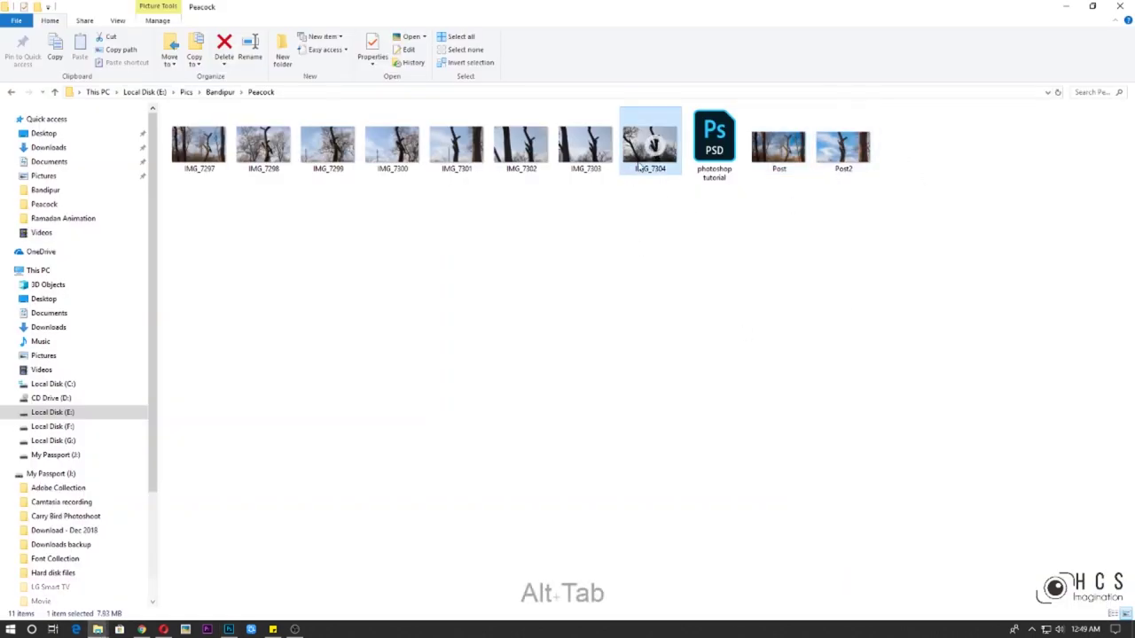
{"action": "left_click", "coordinate": [202, 150]}
{"action": "left_click_drag", "start_coordinate": [203, 150], "coordinate": [328, 396]}
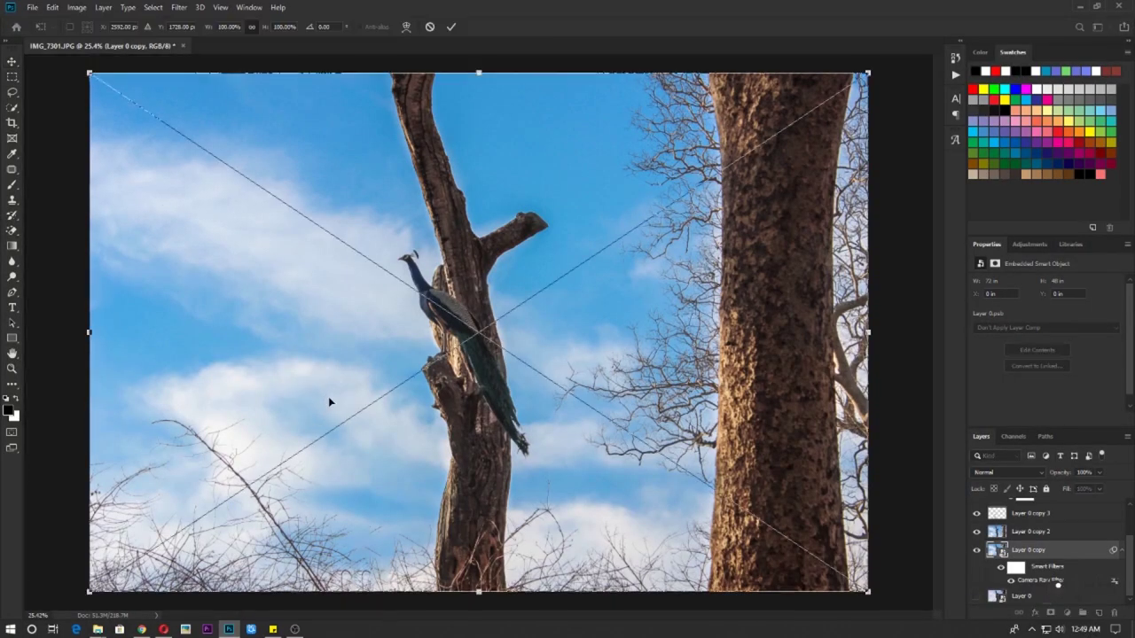
{"action": "key", "text": "Return"}
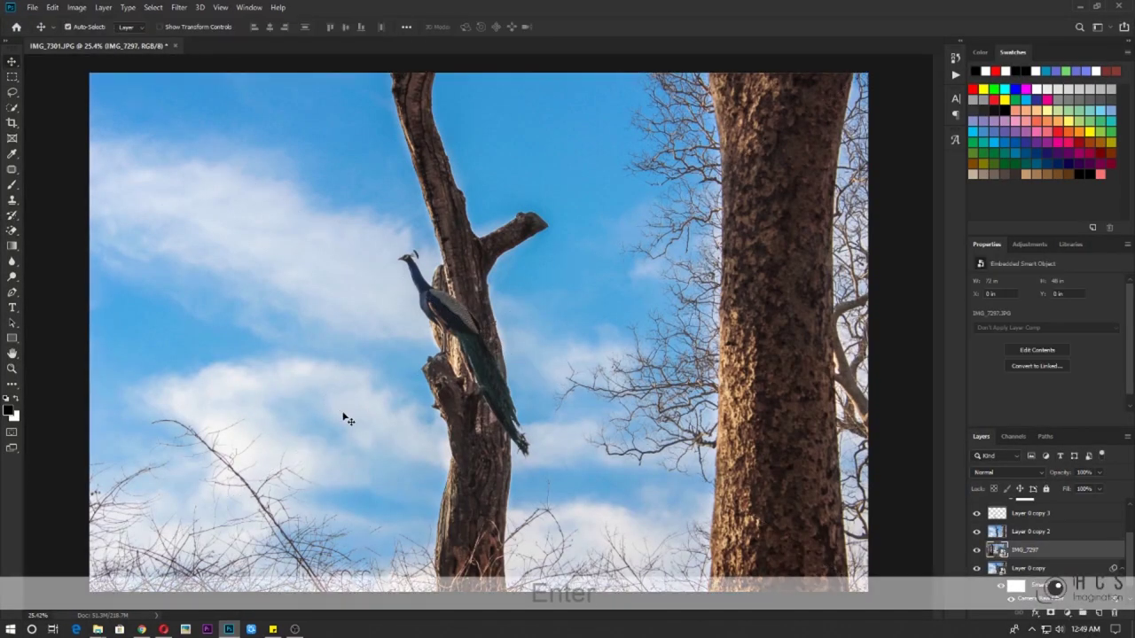
Step: Move IMG_7297 just below Gradient Fill 1, with Layer 0 copy right under it
{"action": "scroll", "coordinate": [1026, 550], "scroll_direction": "up", "scroll_amount": 3}
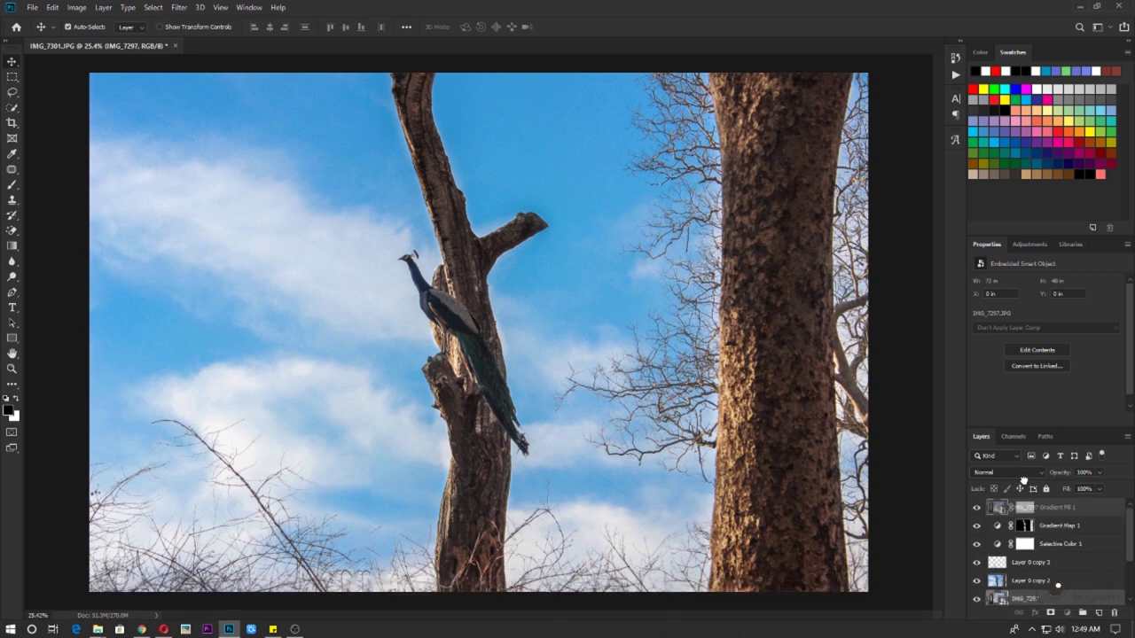
{"action": "left_click_drag", "start_coordinate": [1024, 572], "coordinate": [1038, 519]}
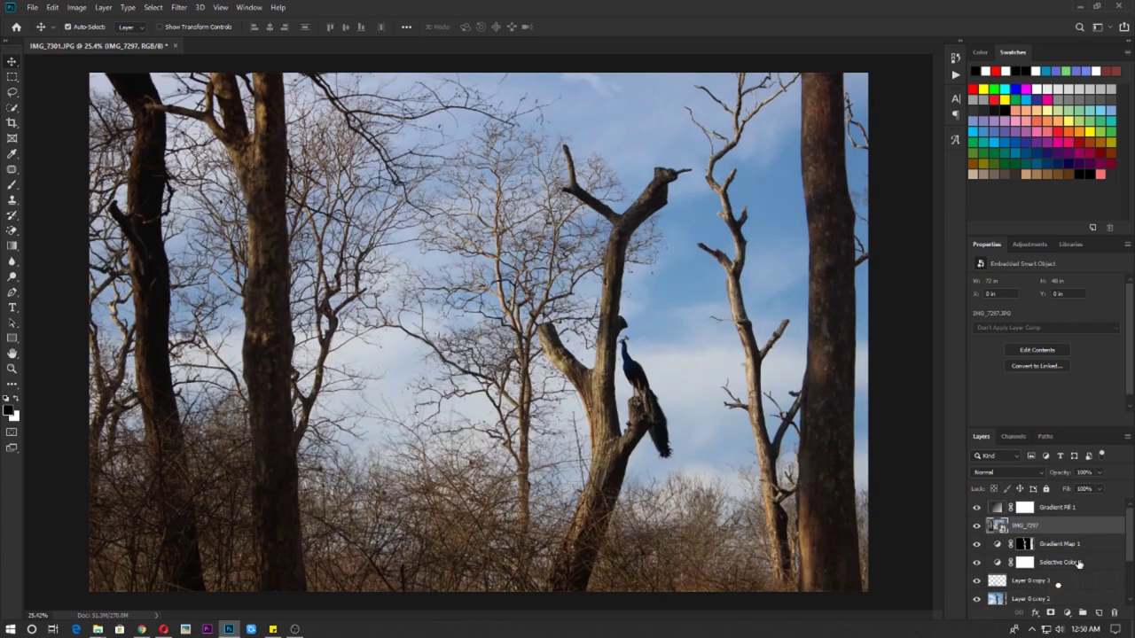
{"action": "scroll", "coordinate": [1073, 563], "scroll_direction": "down", "scroll_amount": 2}
{"action": "left_click_drag", "start_coordinate": [1072, 563], "coordinate": [1062, 539]}
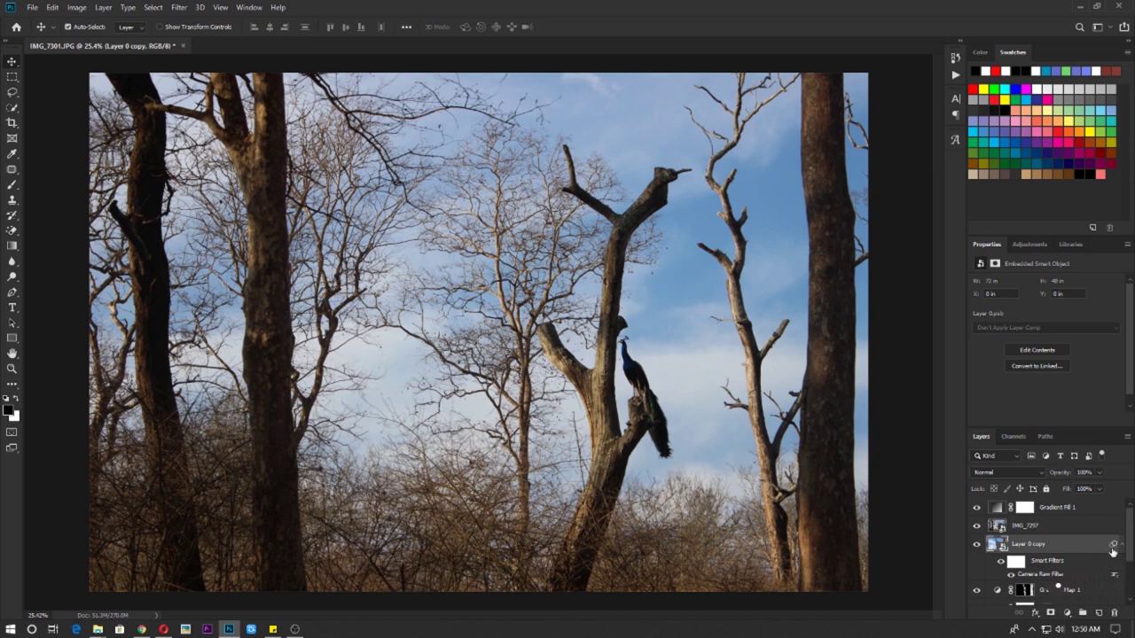
Step: Alt-drag Layer 0 copy's Camera Raw Filter onto IMG_7297 to copy the grade
{"action": "key", "text": "alt"}
{"action": "key", "text": "alt"}
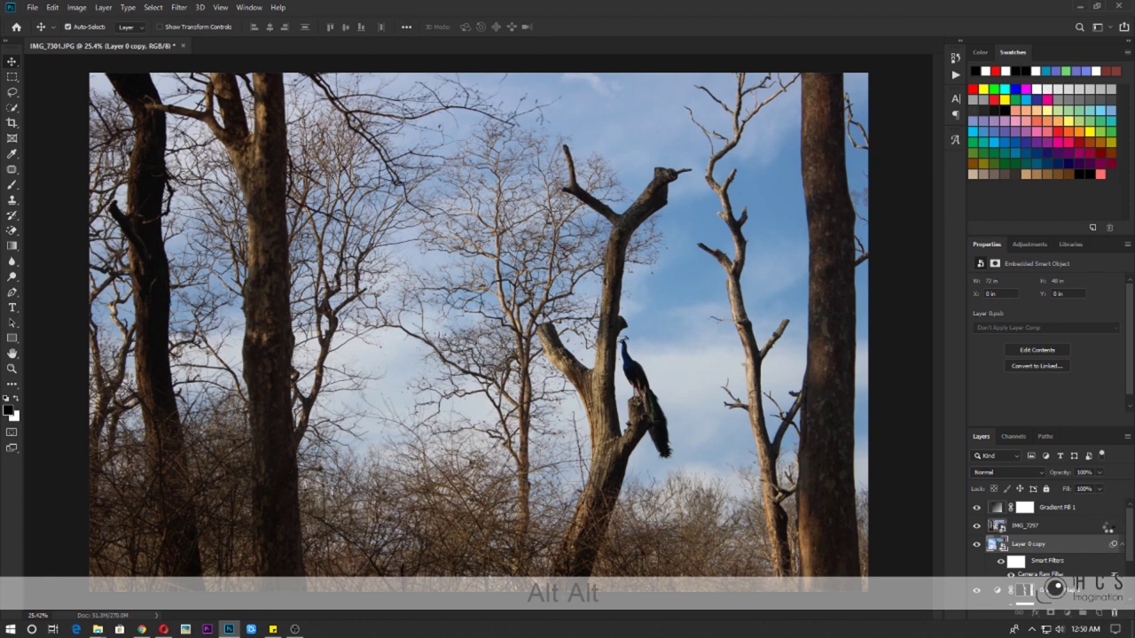
{"action": "left_click", "coordinate": [1077, 535], "text": "alt"}
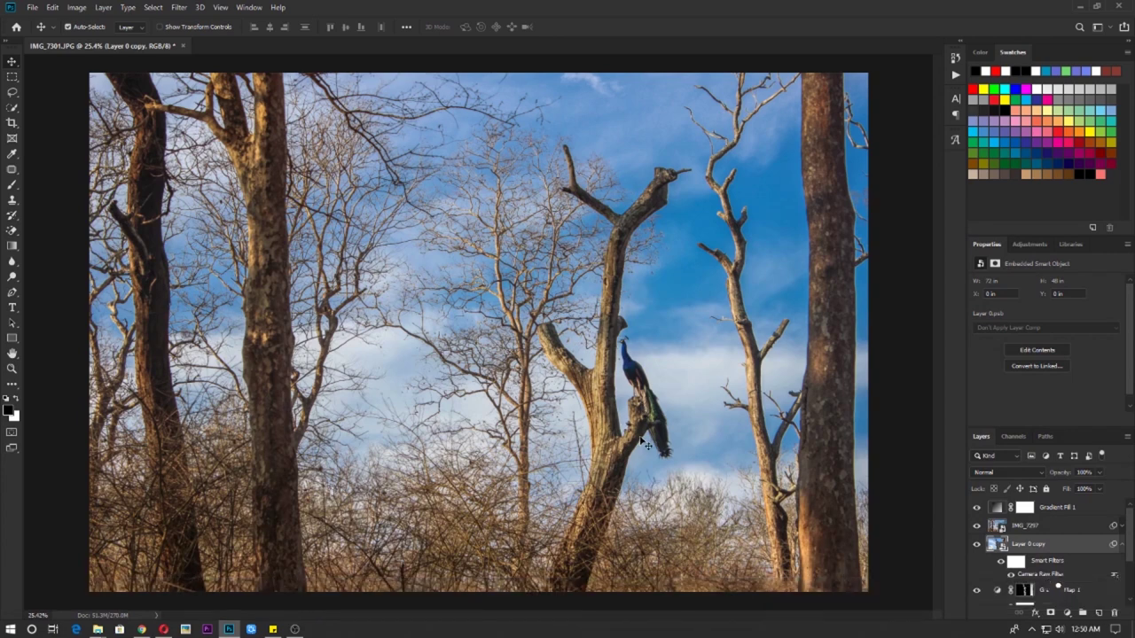
{"action": "scroll", "coordinate": [651, 454], "scroll_direction": "down", "scroll_amount": 1}
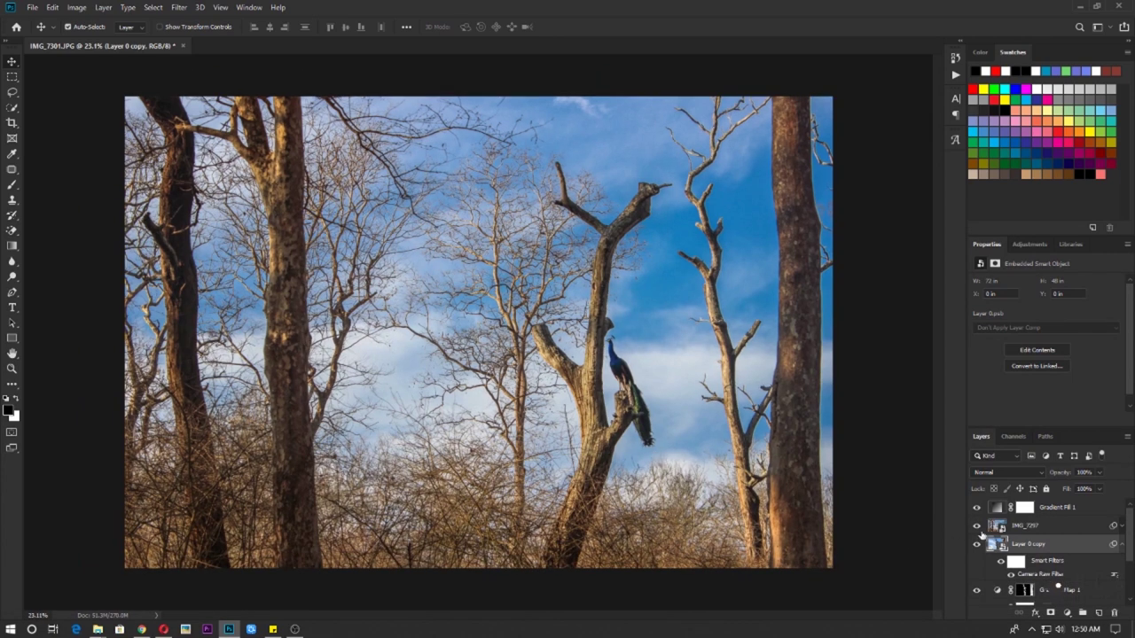
{"action": "left_click", "coordinate": [1120, 547]}
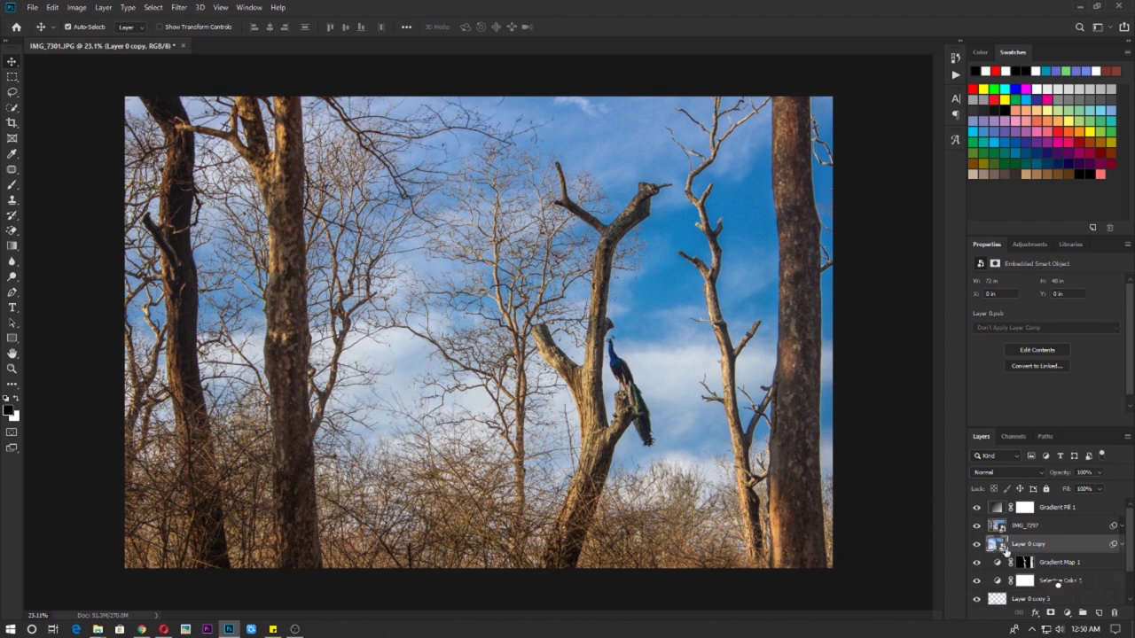
{"action": "left_click", "coordinate": [1028, 528]}
{"action": "left_click", "coordinate": [1026, 544]}
{"action": "left_click", "coordinate": [1035, 528]}
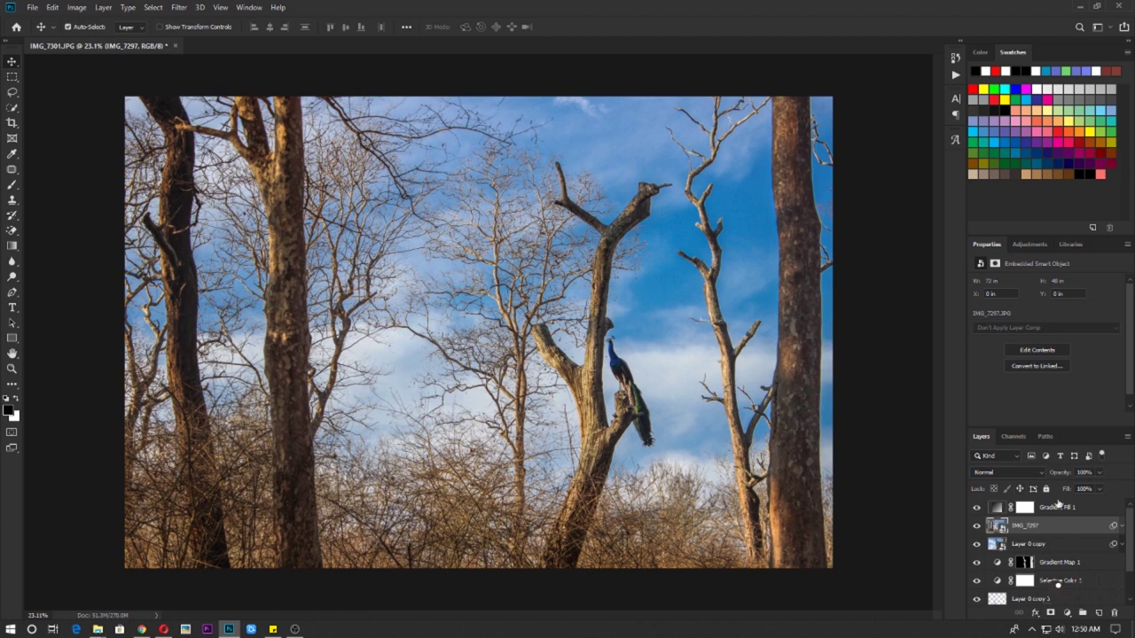
{"action": "left_click", "coordinate": [1048, 542]}
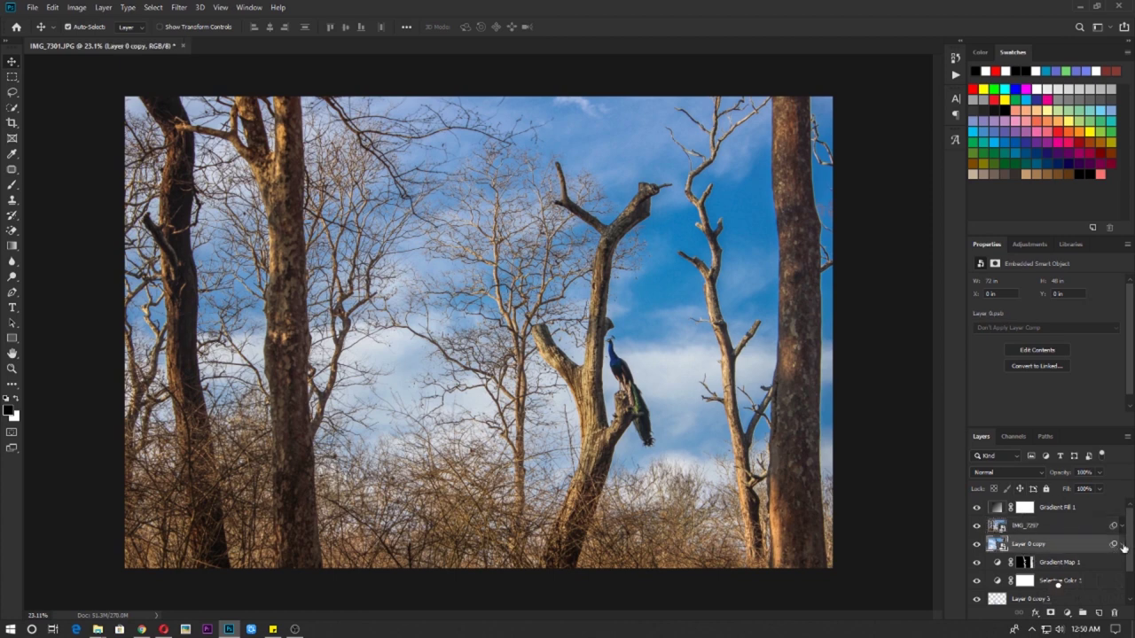
{"action": "left_click", "coordinate": [976, 527]}
{"action": "left_click", "coordinate": [976, 526]}
{"action": "left_click", "coordinate": [1123, 528]}
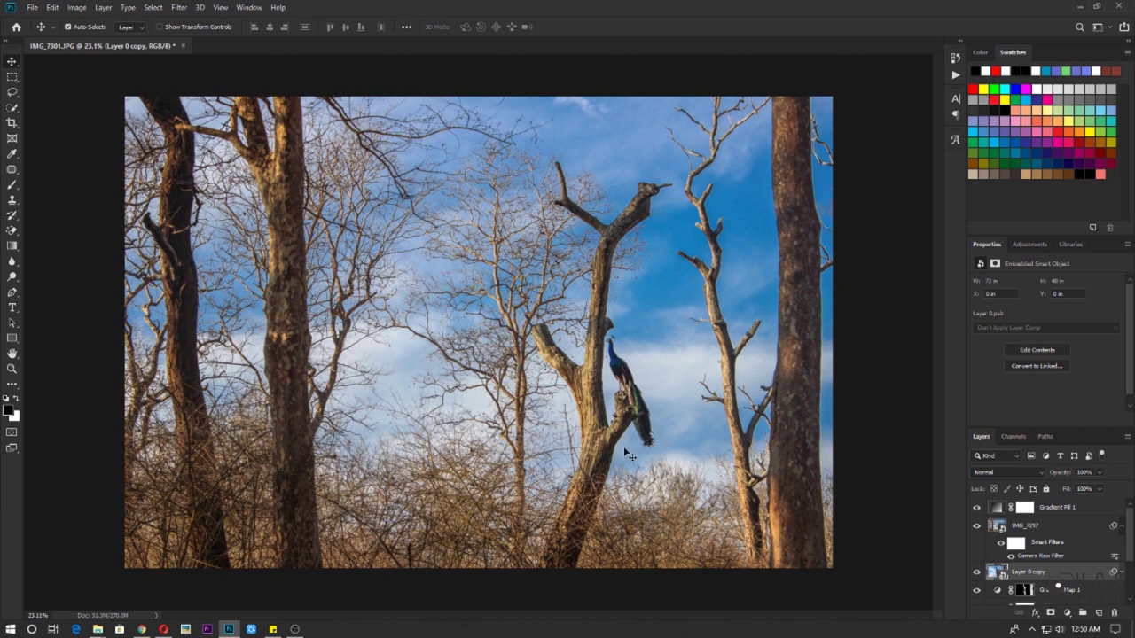
{"action": "left_click", "coordinate": [1001, 544]}
{"action": "left_click", "coordinate": [1001, 544]}
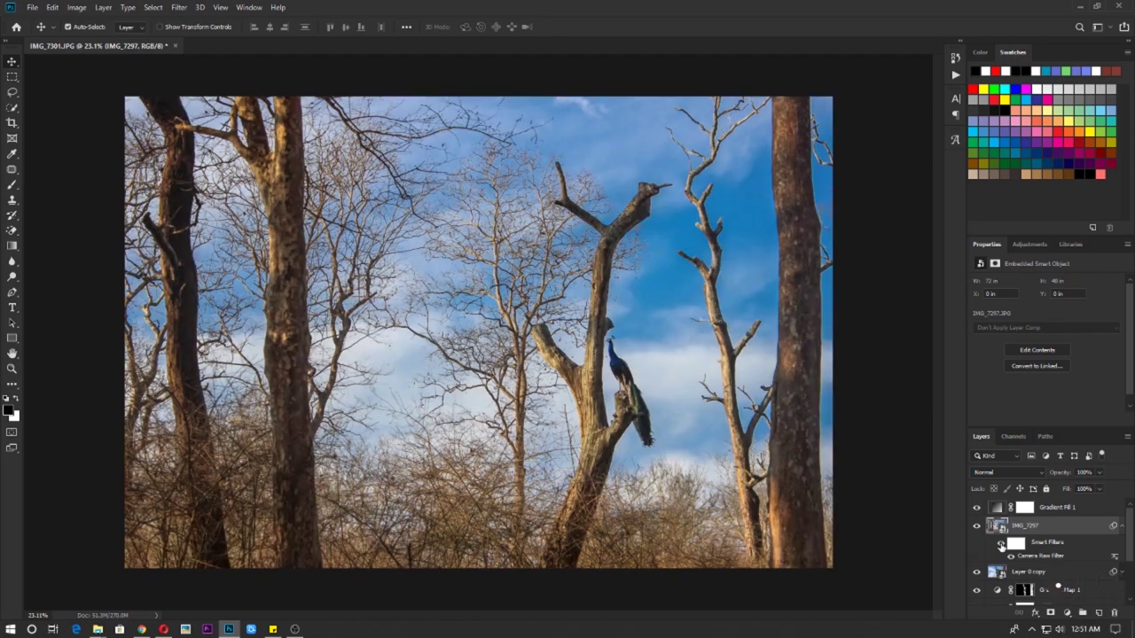
{"action": "left_click", "coordinate": [1000, 544]}
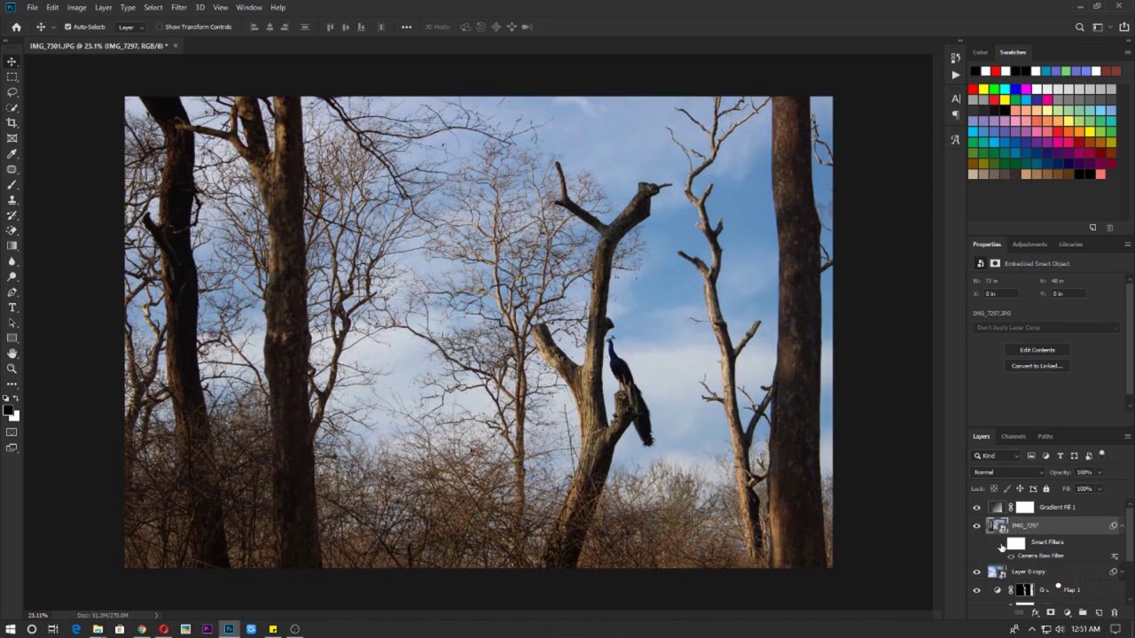
{"action": "left_click", "coordinate": [1001, 544]}
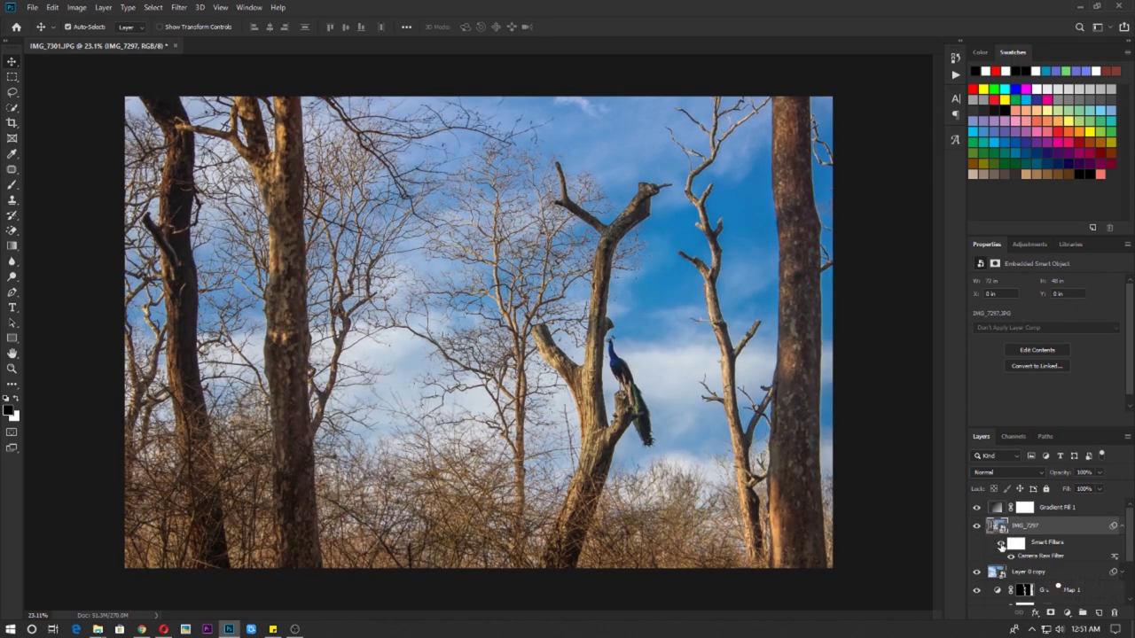
{"action": "left_click", "coordinate": [1001, 544]}
{"action": "left_click", "coordinate": [1000, 544]}
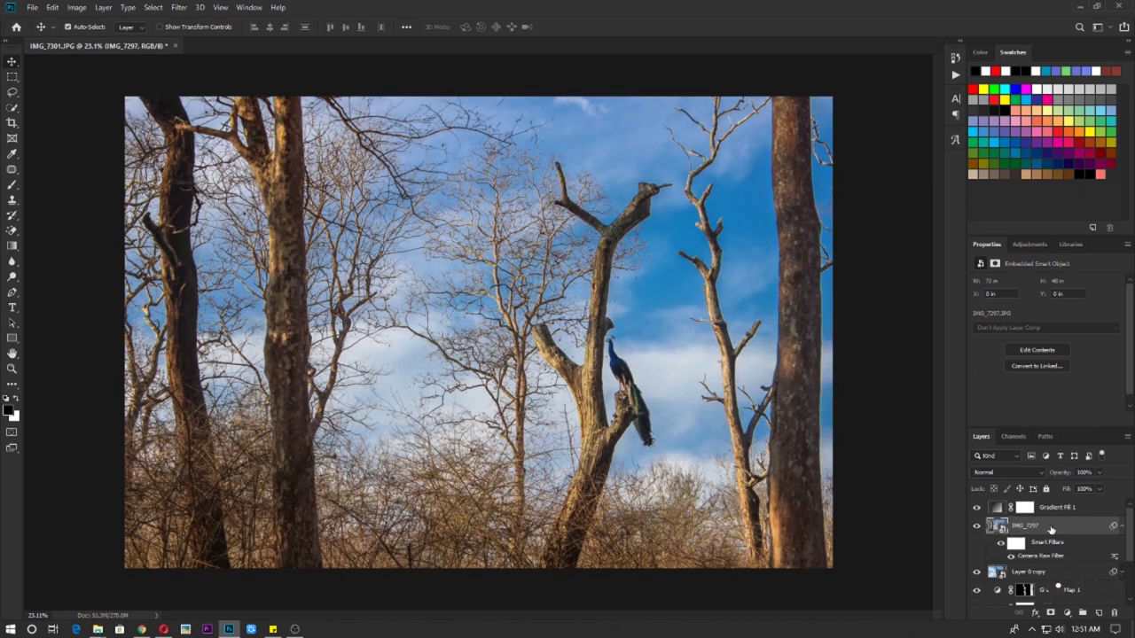